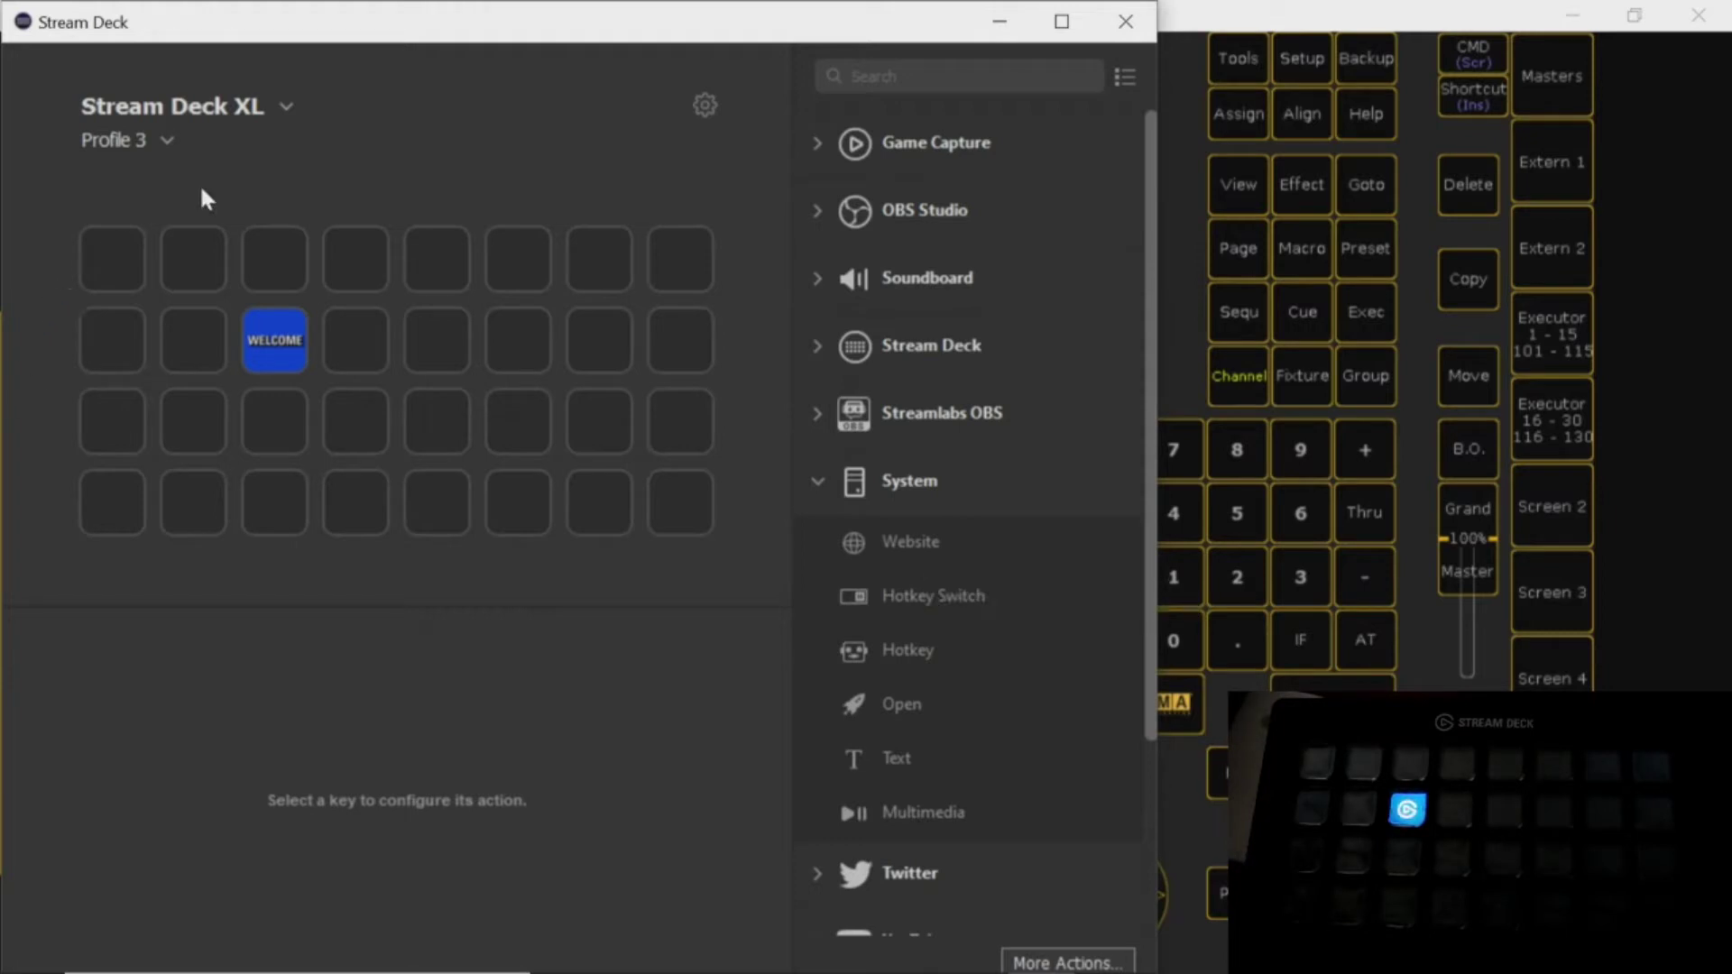
Glance at the grandMA2 console, then delete the default WELCOME website action.
{"action": "left_click", "coordinate": [1174, 203]}
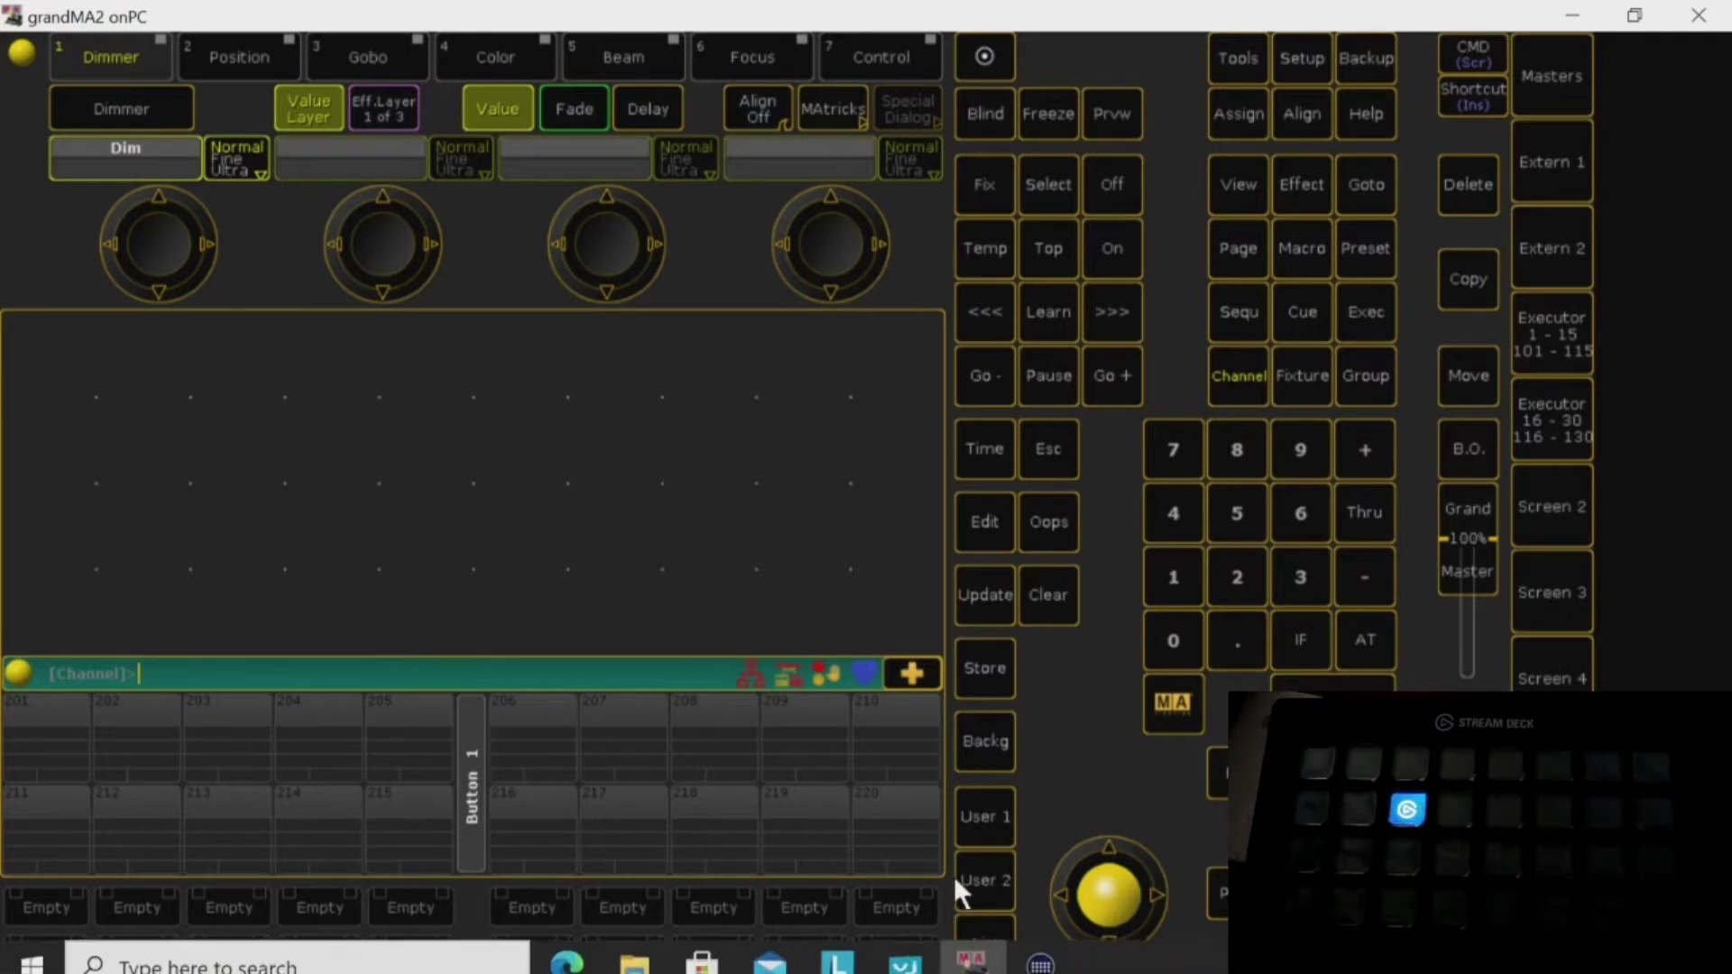
{"action": "left_click", "coordinate": [1039, 948]}
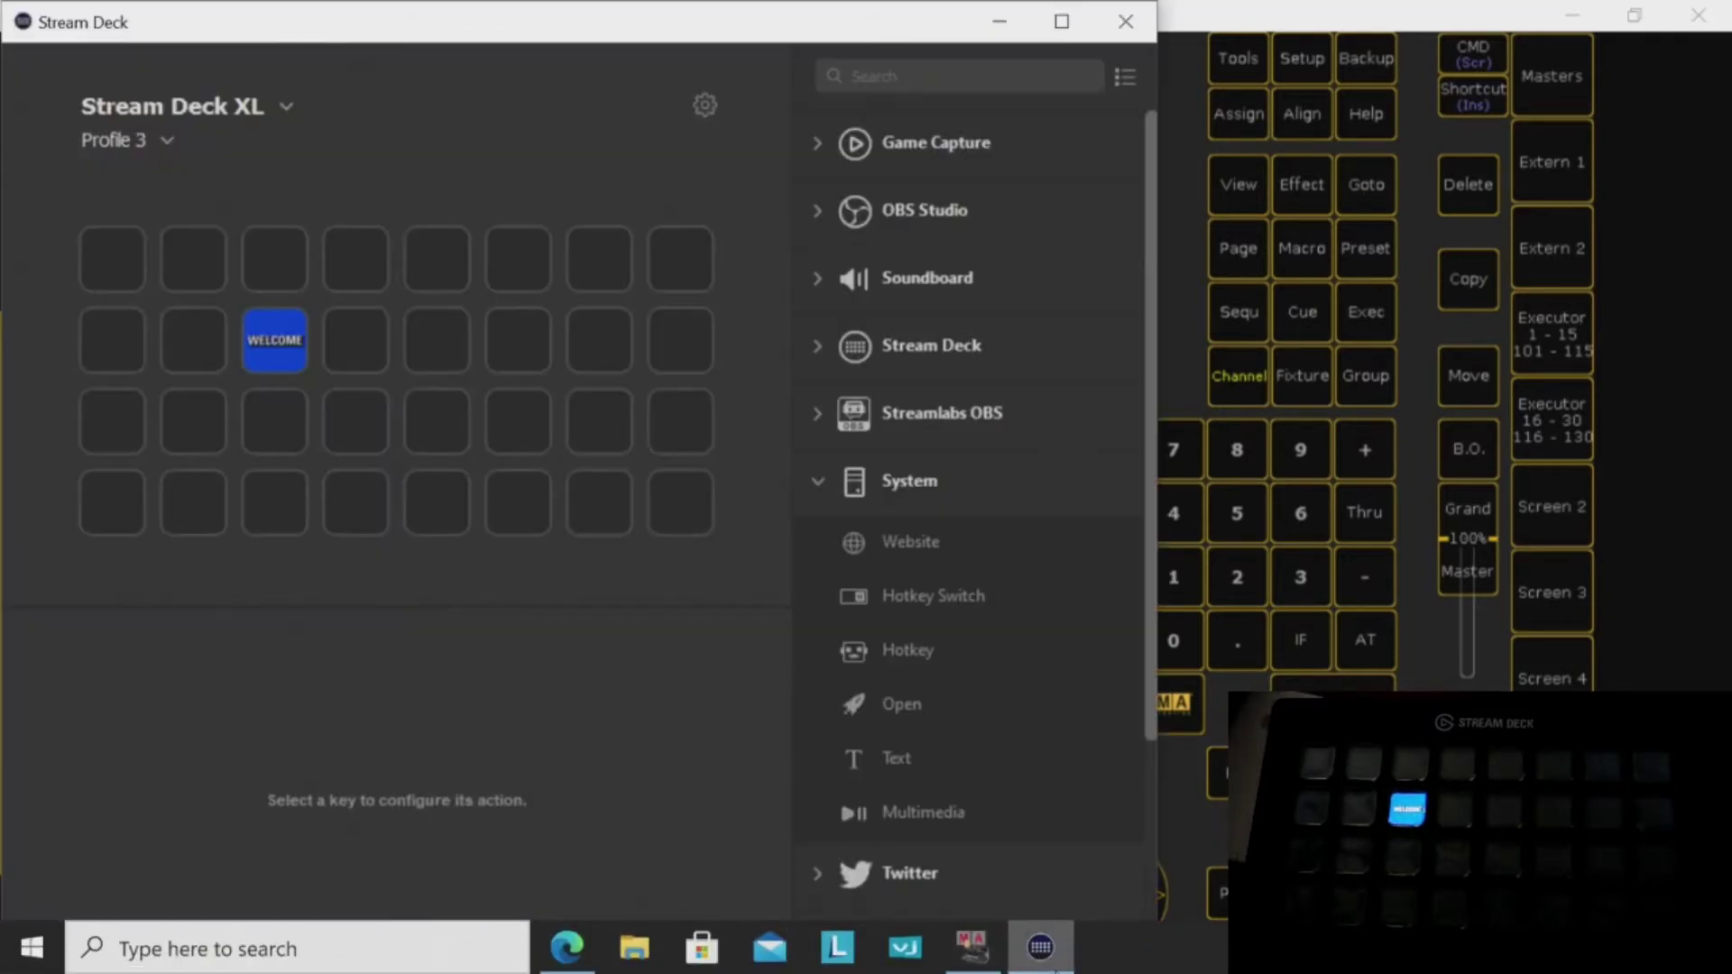
{"action": "left_click", "coordinate": [282, 342]}
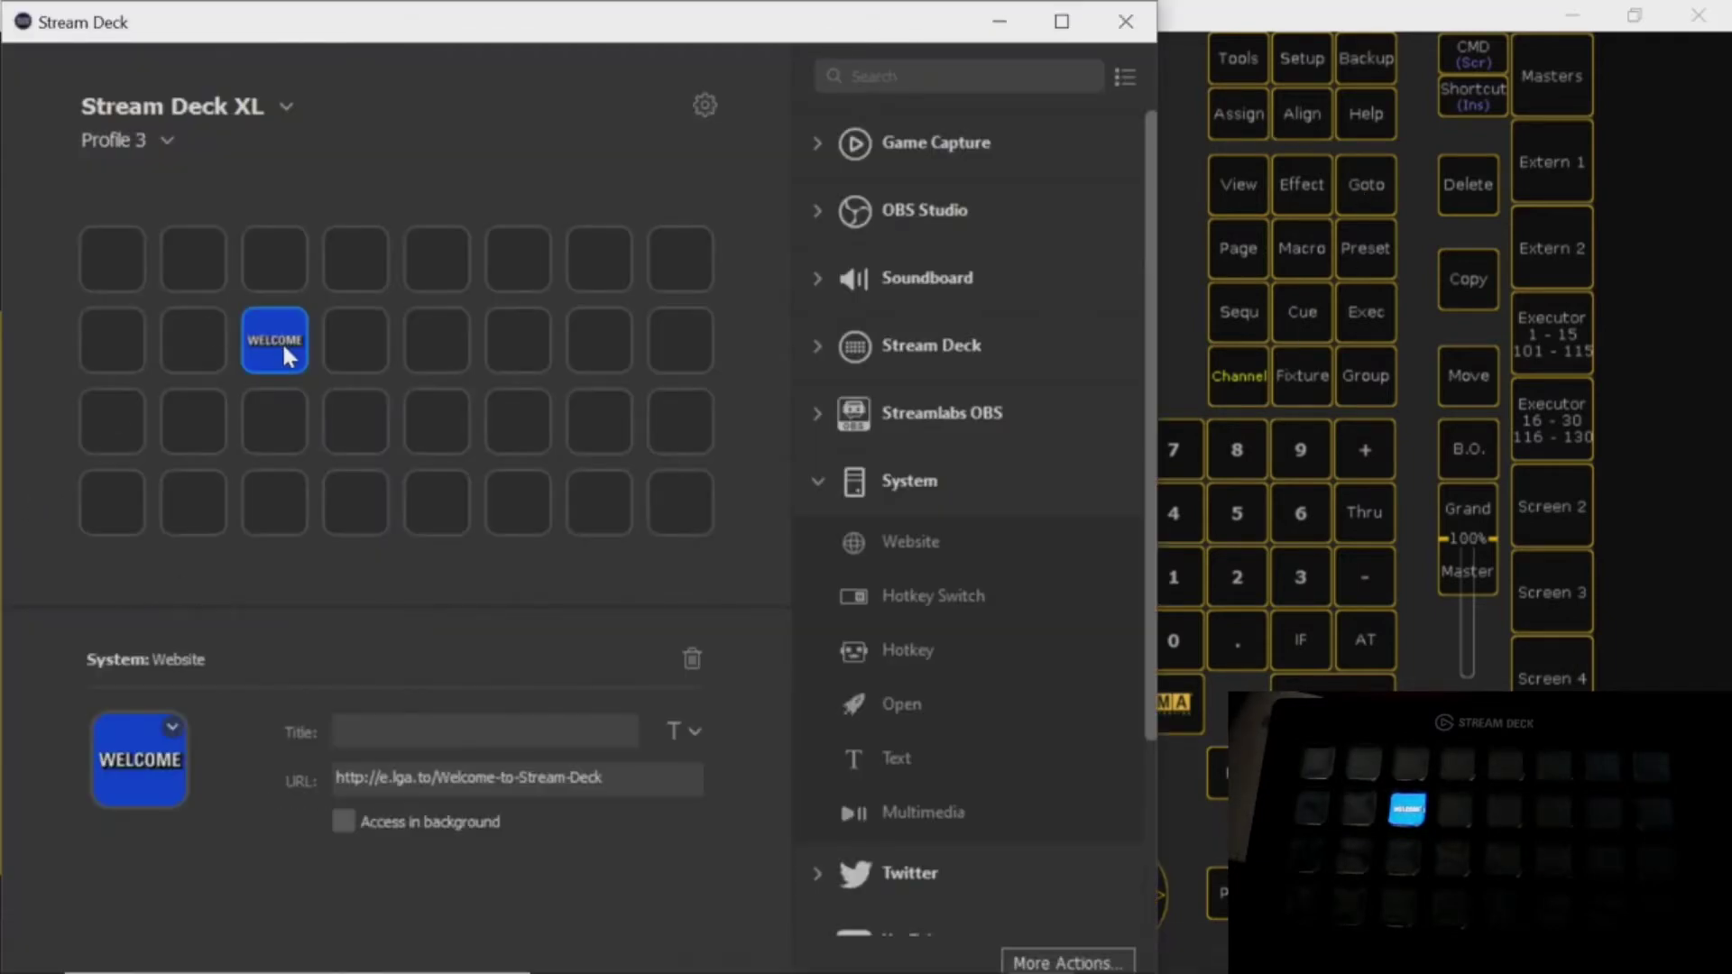
{"action": "left_click", "coordinate": [690, 656]}
{"action": "left_click", "coordinate": [631, 578]}
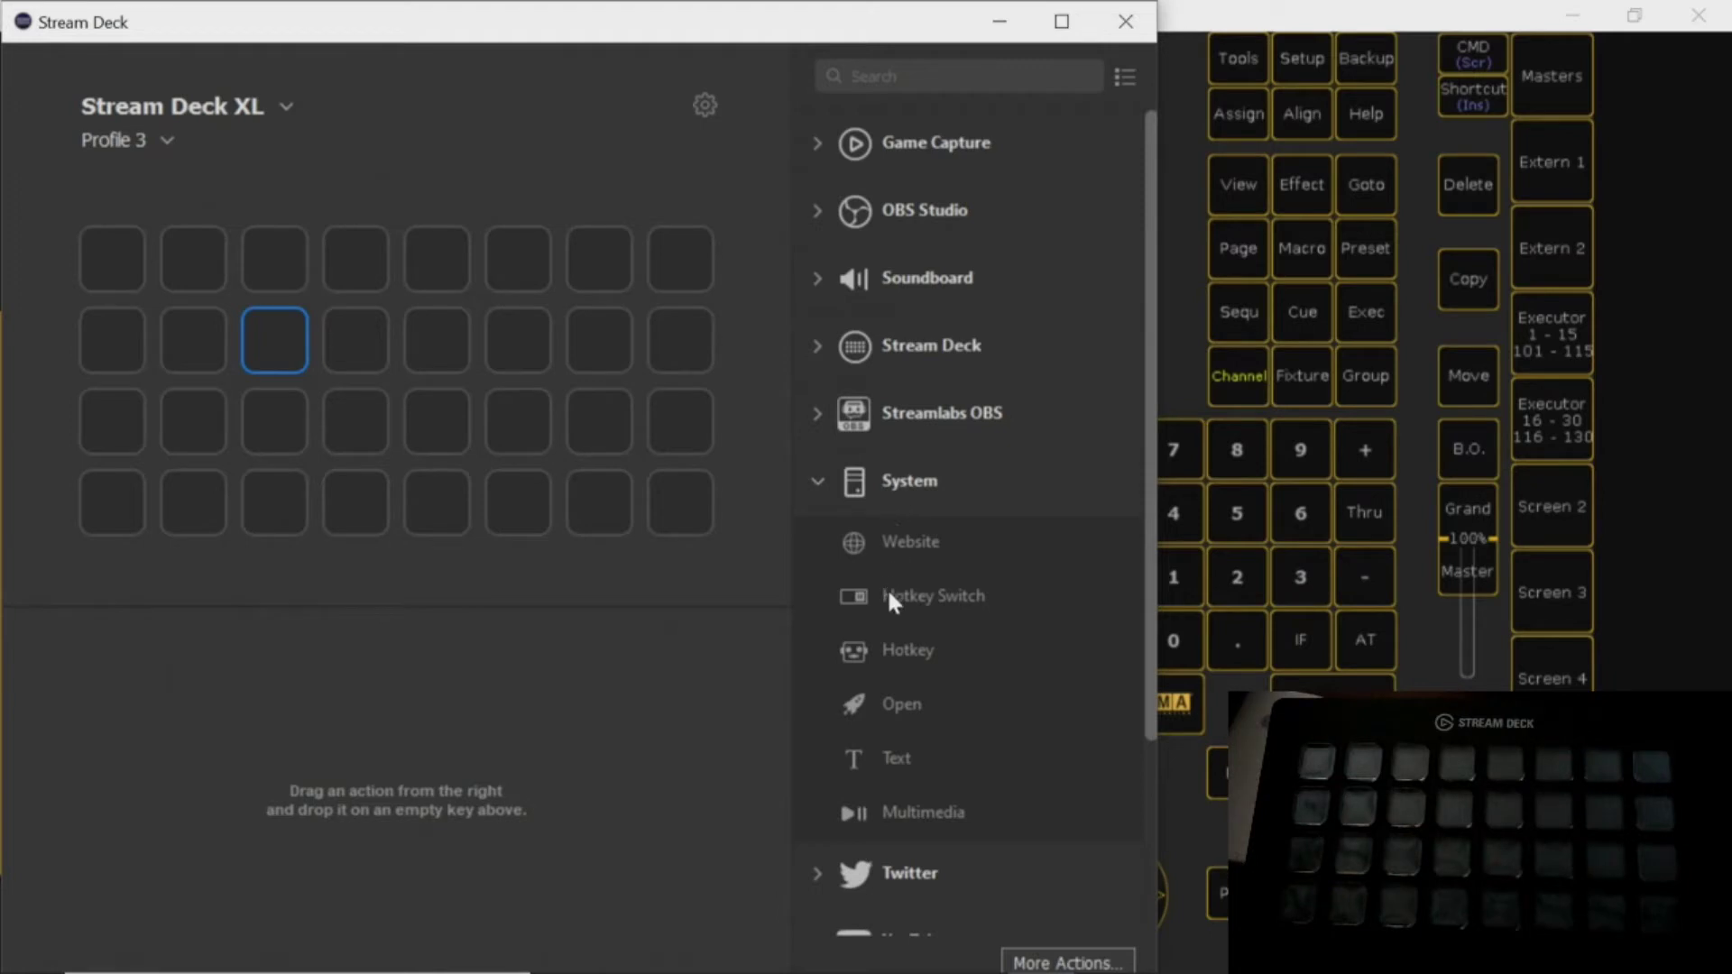
Place Hotkey actions on row 3 keys 1, 2, 3, 5 and row 4 keys 1, 3, 5, 8.
{"action": "left_click_drag", "start_coordinate": [904, 644], "coordinate": [105, 427]}
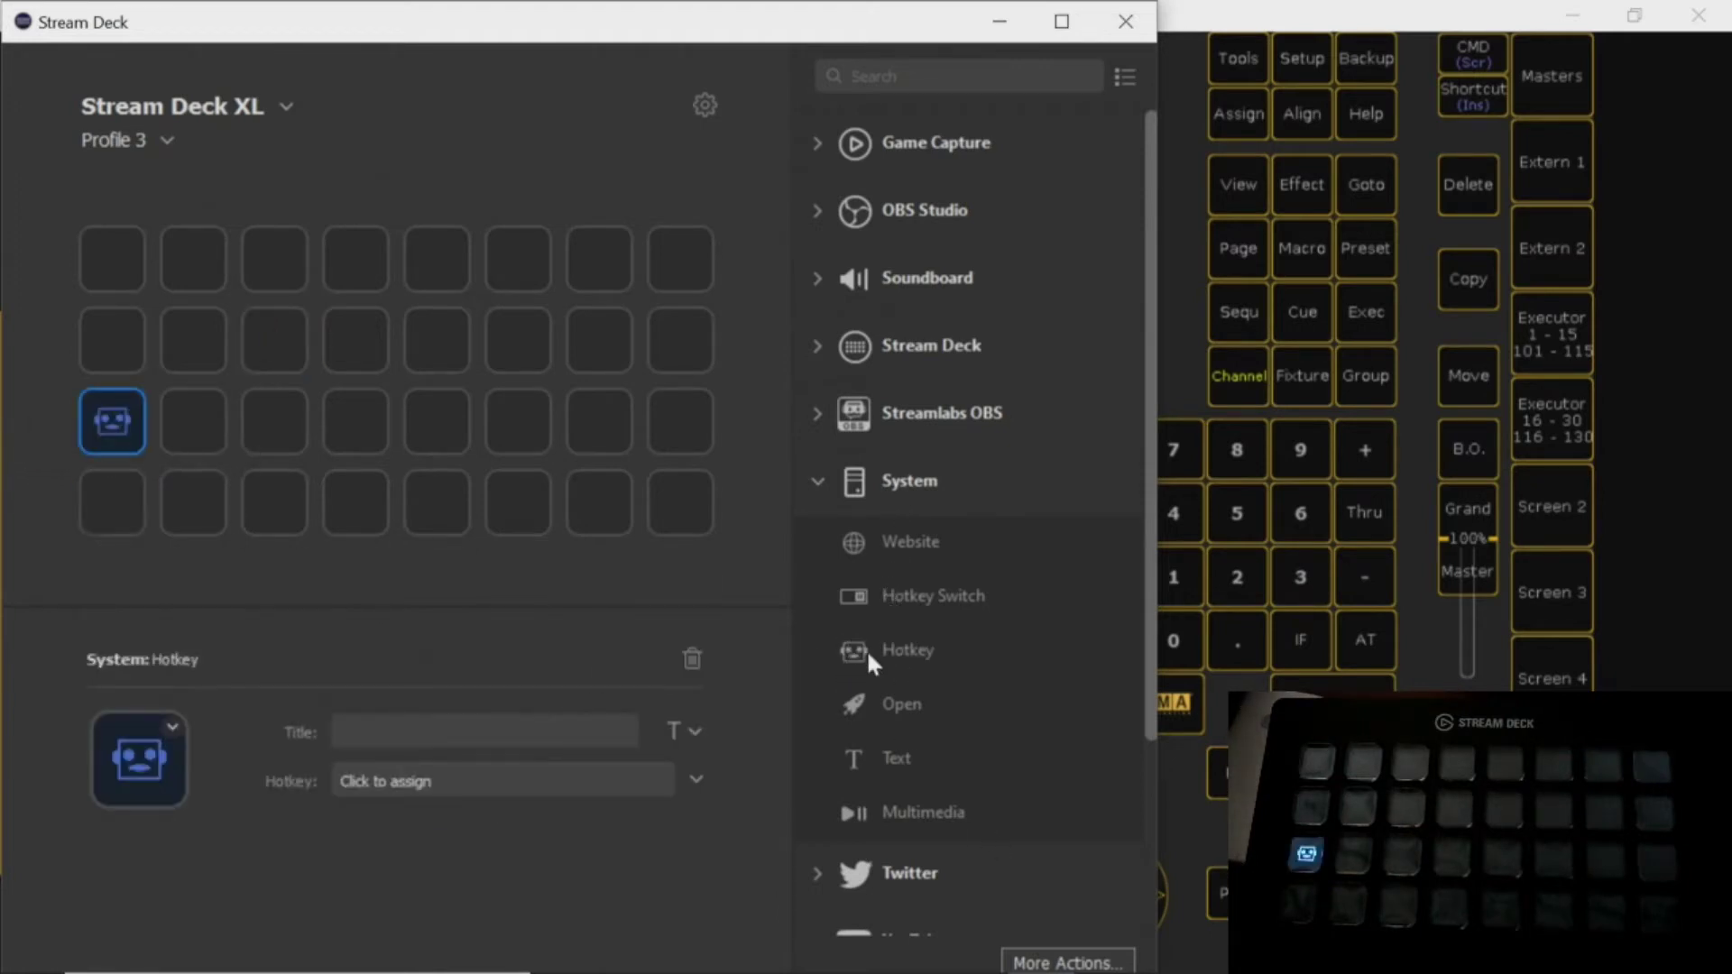
{"action": "left_click_drag", "start_coordinate": [866, 648], "coordinate": [194, 422]}
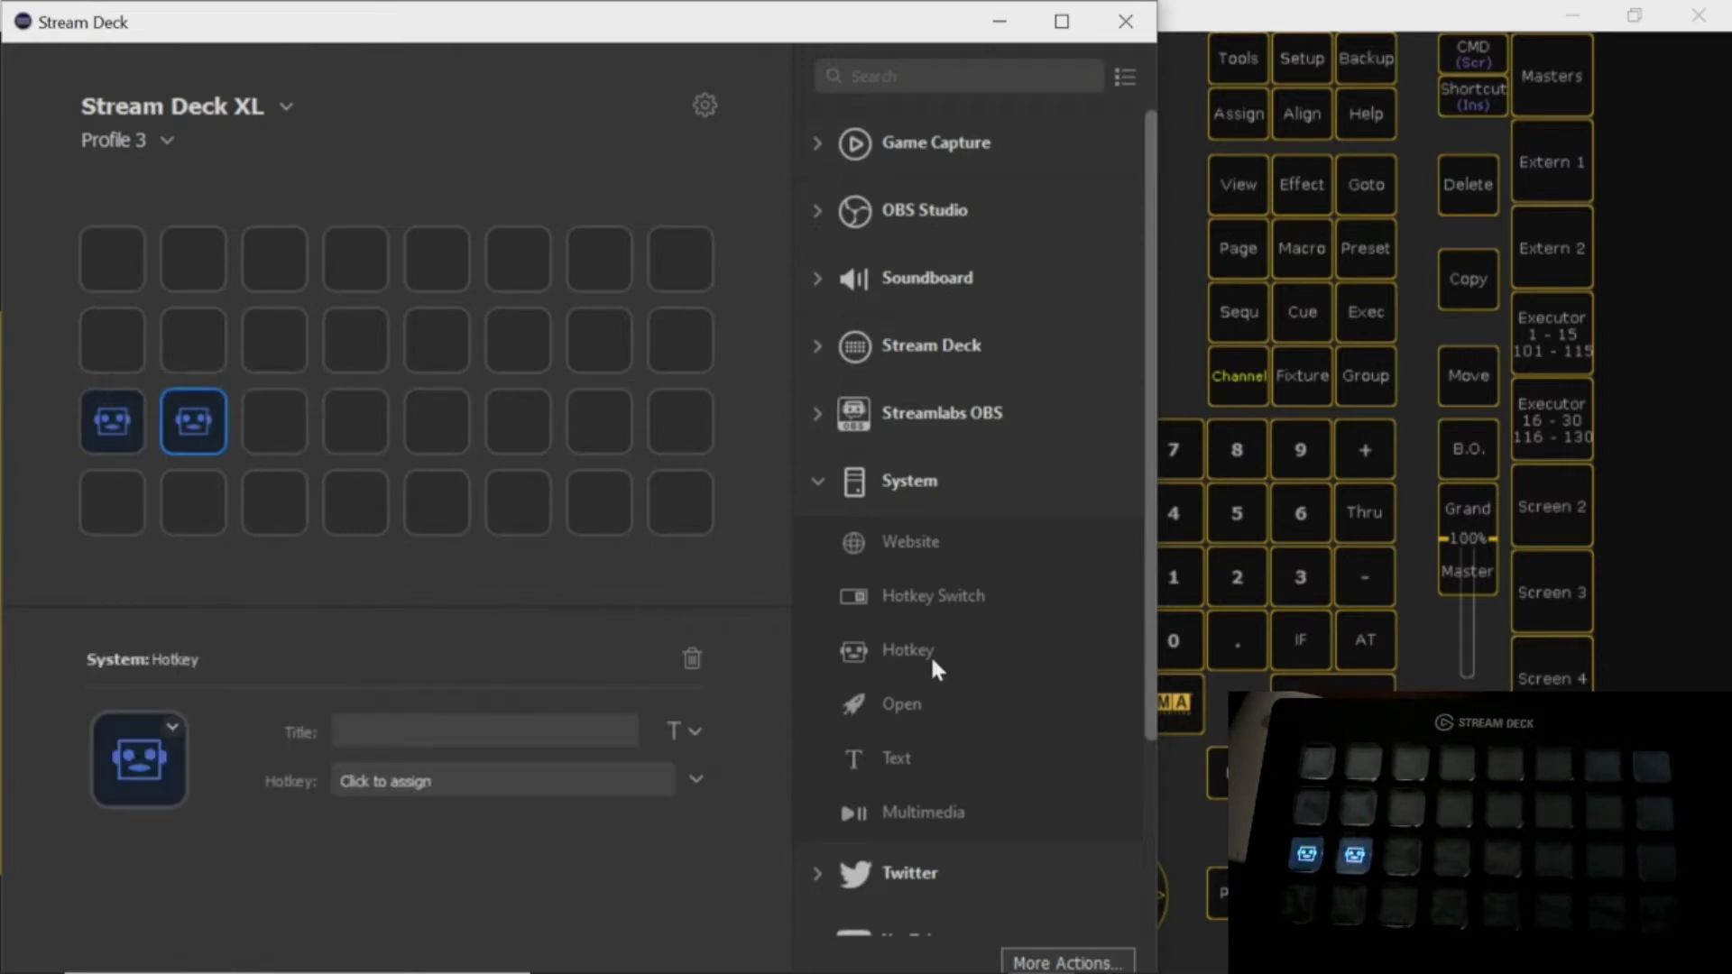
{"action": "left_click_drag", "start_coordinate": [930, 654], "coordinate": [275, 406]}
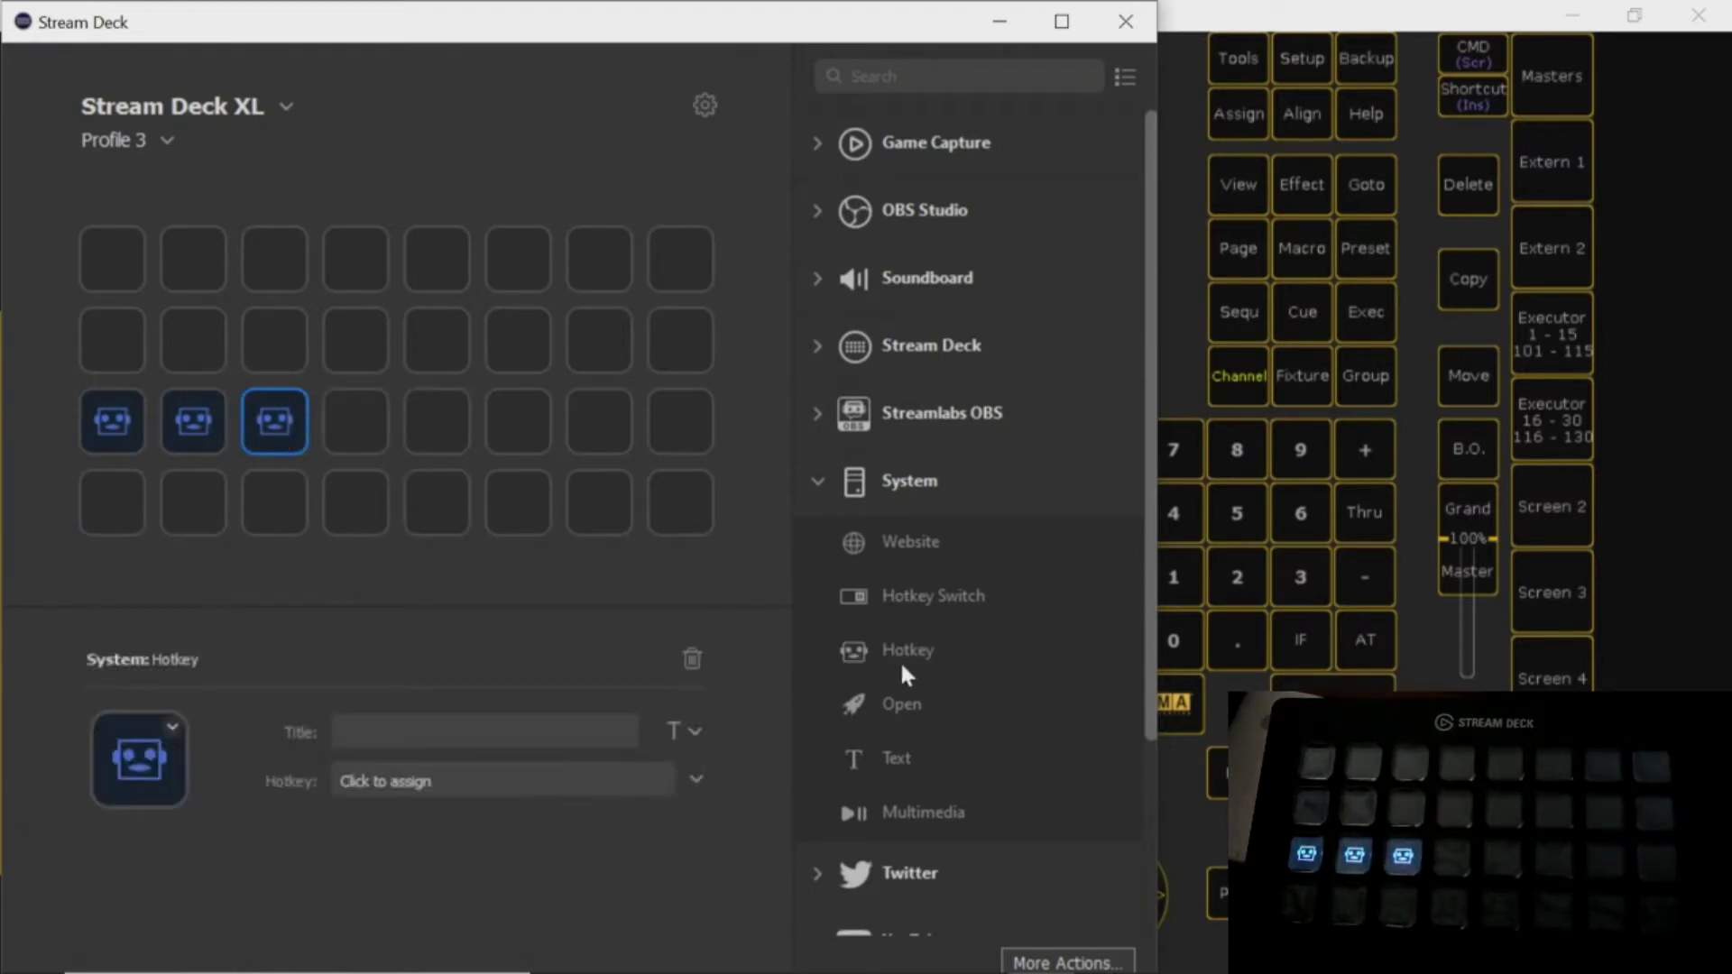
{"action": "left_click_drag", "start_coordinate": [899, 660], "coordinate": [54, 497]}
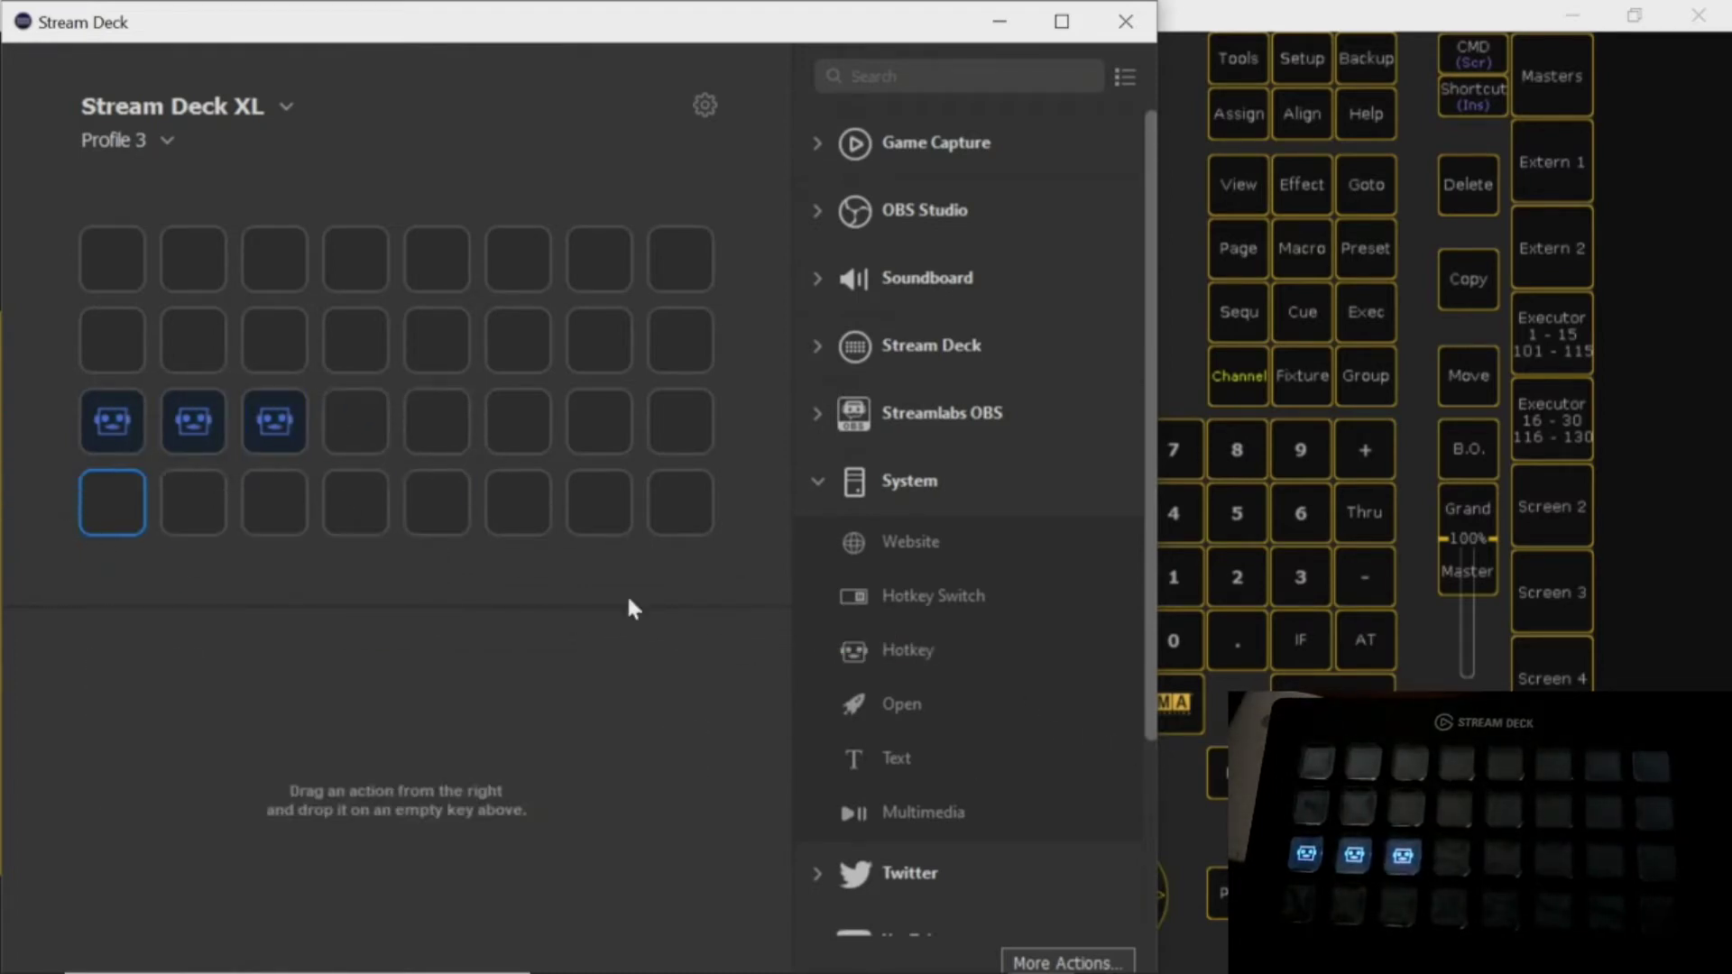
{"action": "left_click_drag", "start_coordinate": [895, 650], "coordinate": [114, 503]}
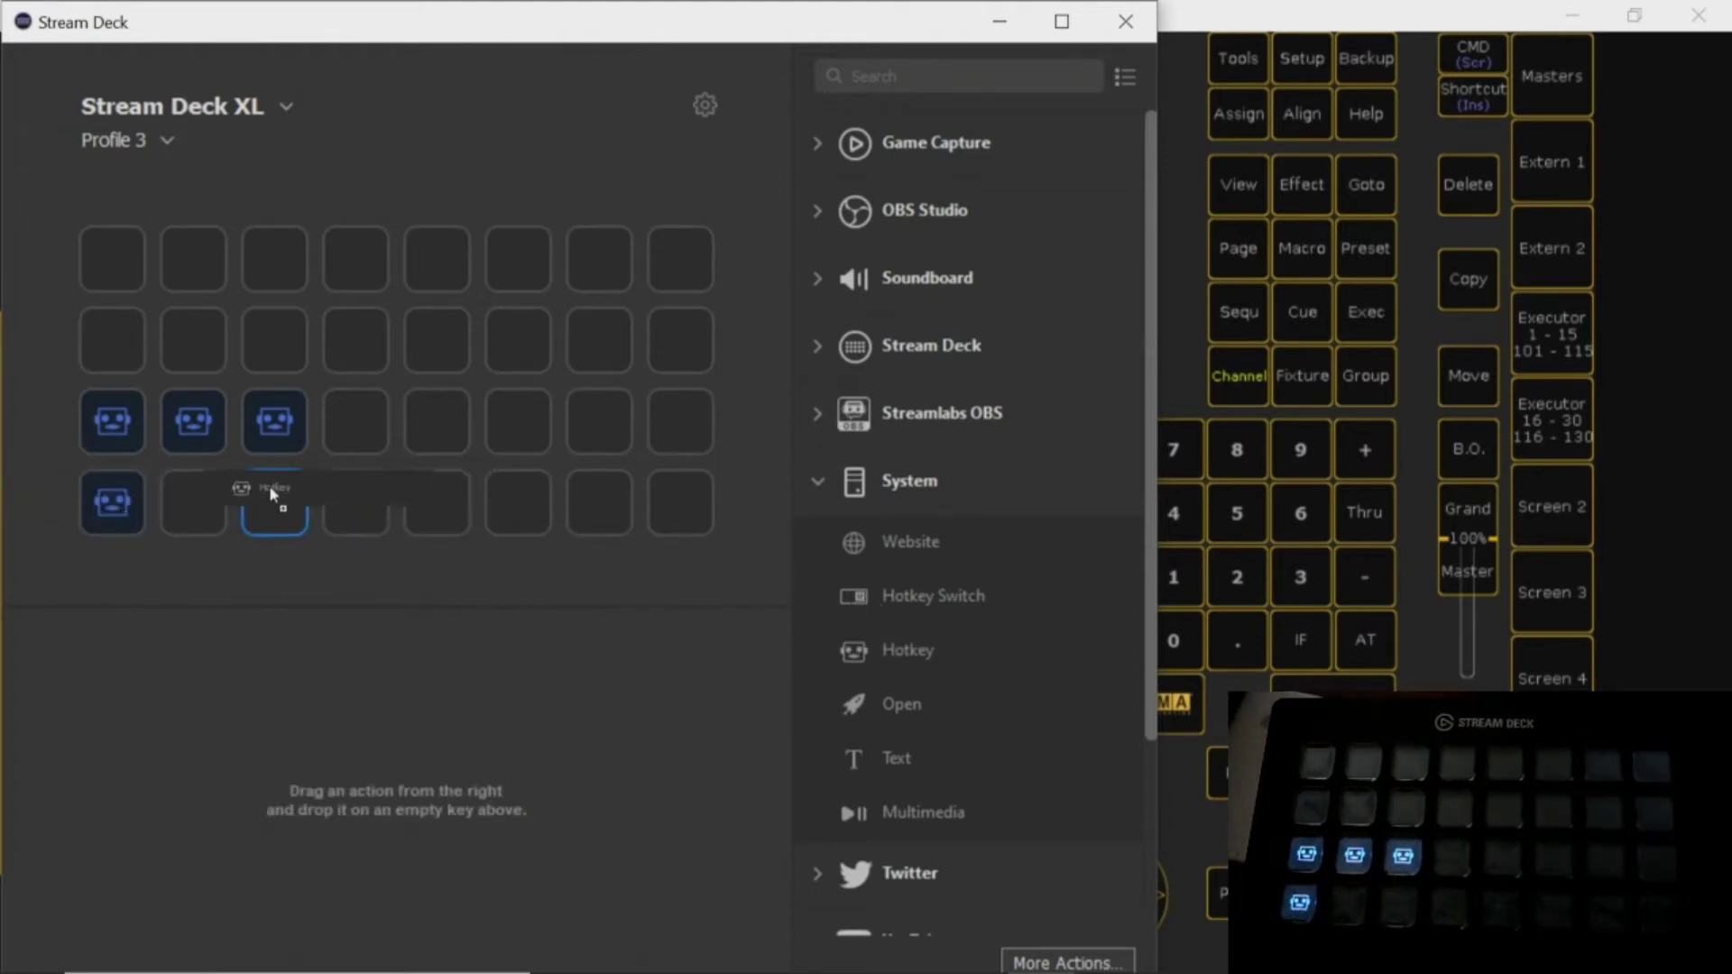
{"action": "left_click_drag", "start_coordinate": [886, 650], "coordinate": [275, 502]}
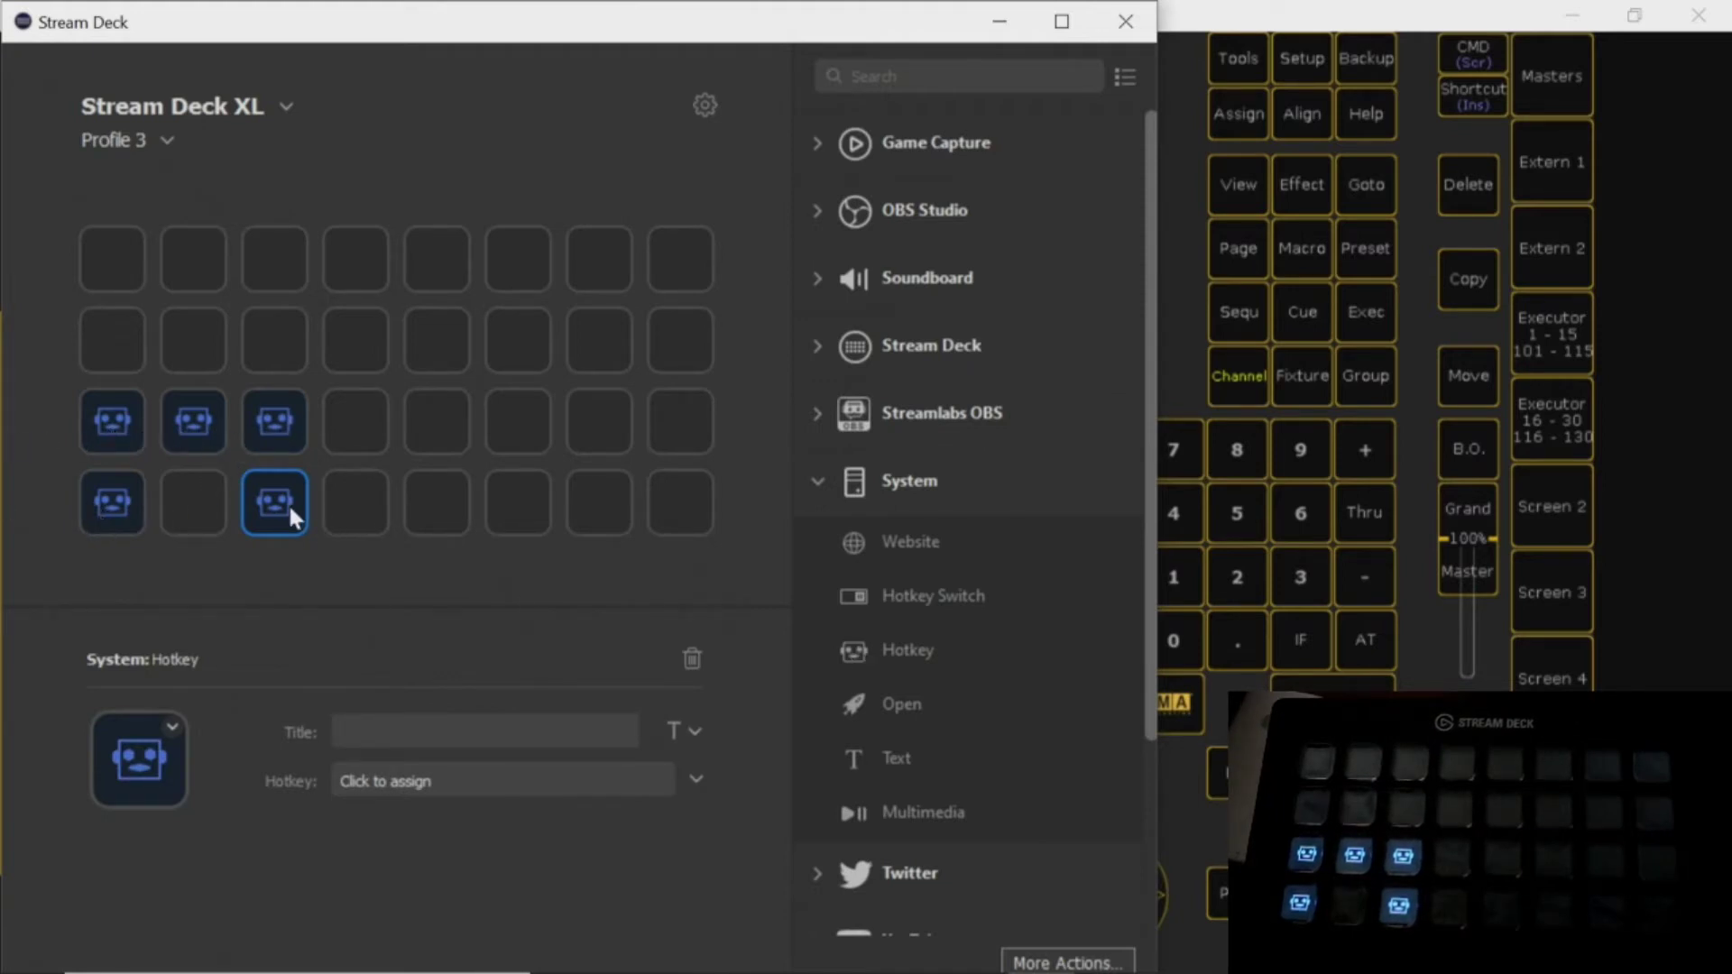
{"action": "left_click_drag", "start_coordinate": [905, 653], "coordinate": [433, 421]}
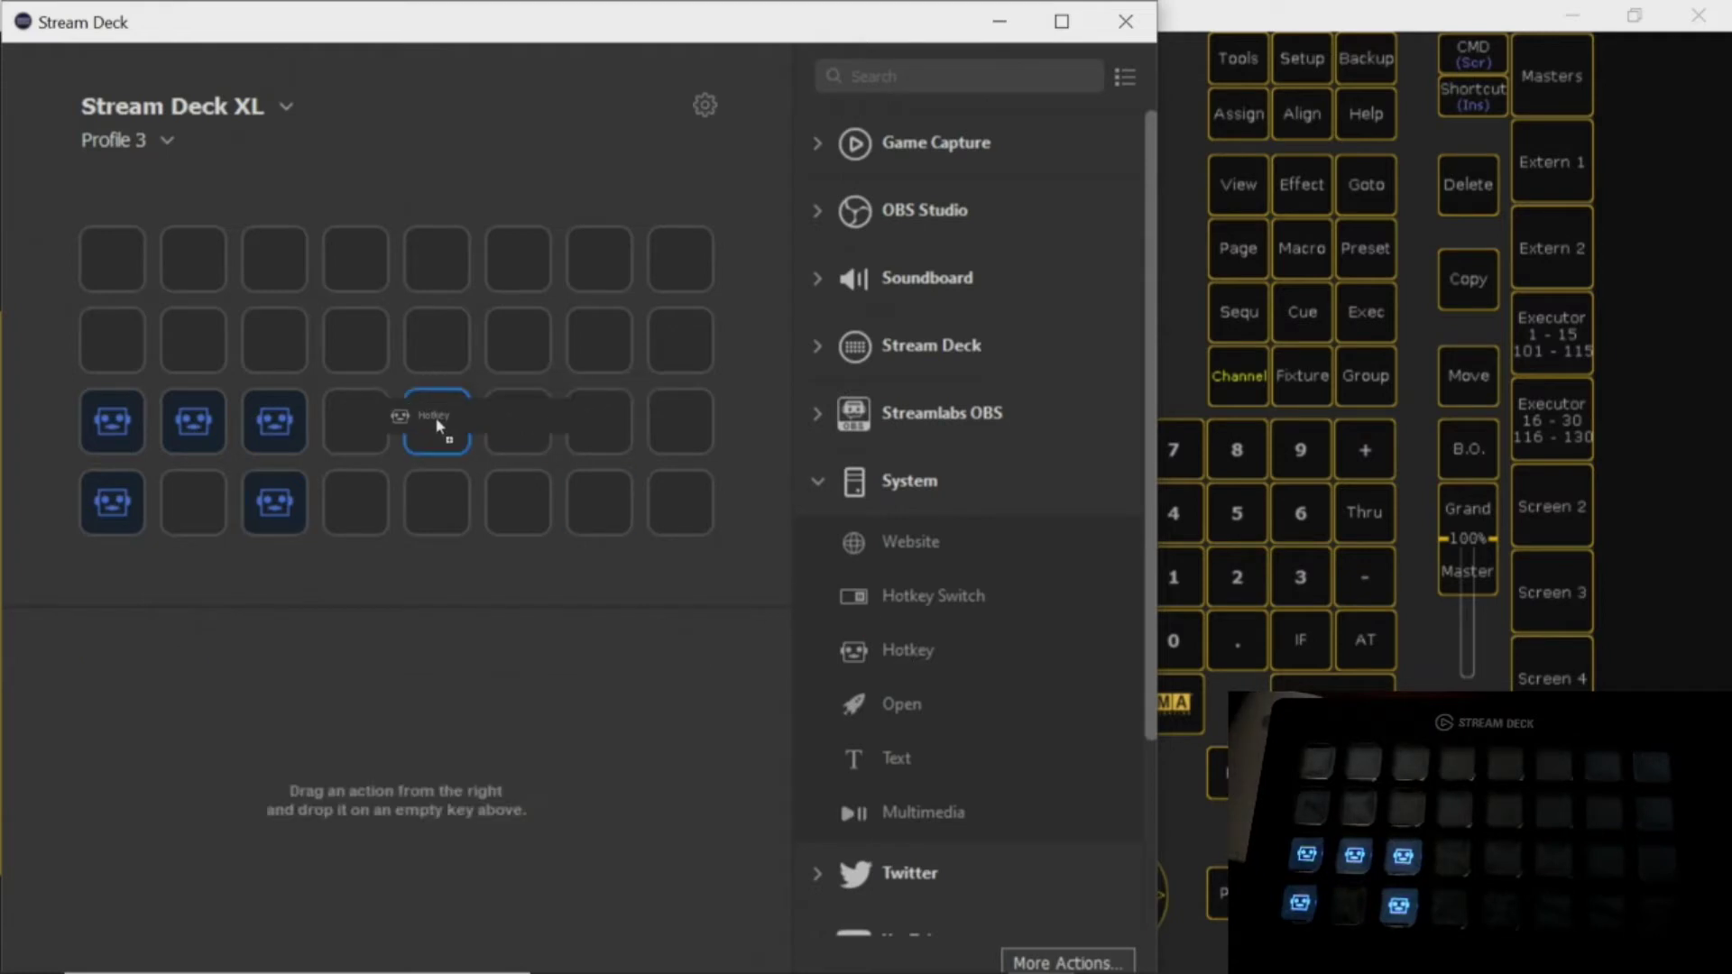
{"action": "mouse_move", "coordinate": [889, 645]}
{"action": "left_mouse_down"}
{"action": "mouse_move", "coordinate": [502, 484]}
{"action": "mouse_move", "coordinate": [412, 480]}
{"action": "mouse_move", "coordinate": [644, 496]}
{"action": "left_mouse_up"}
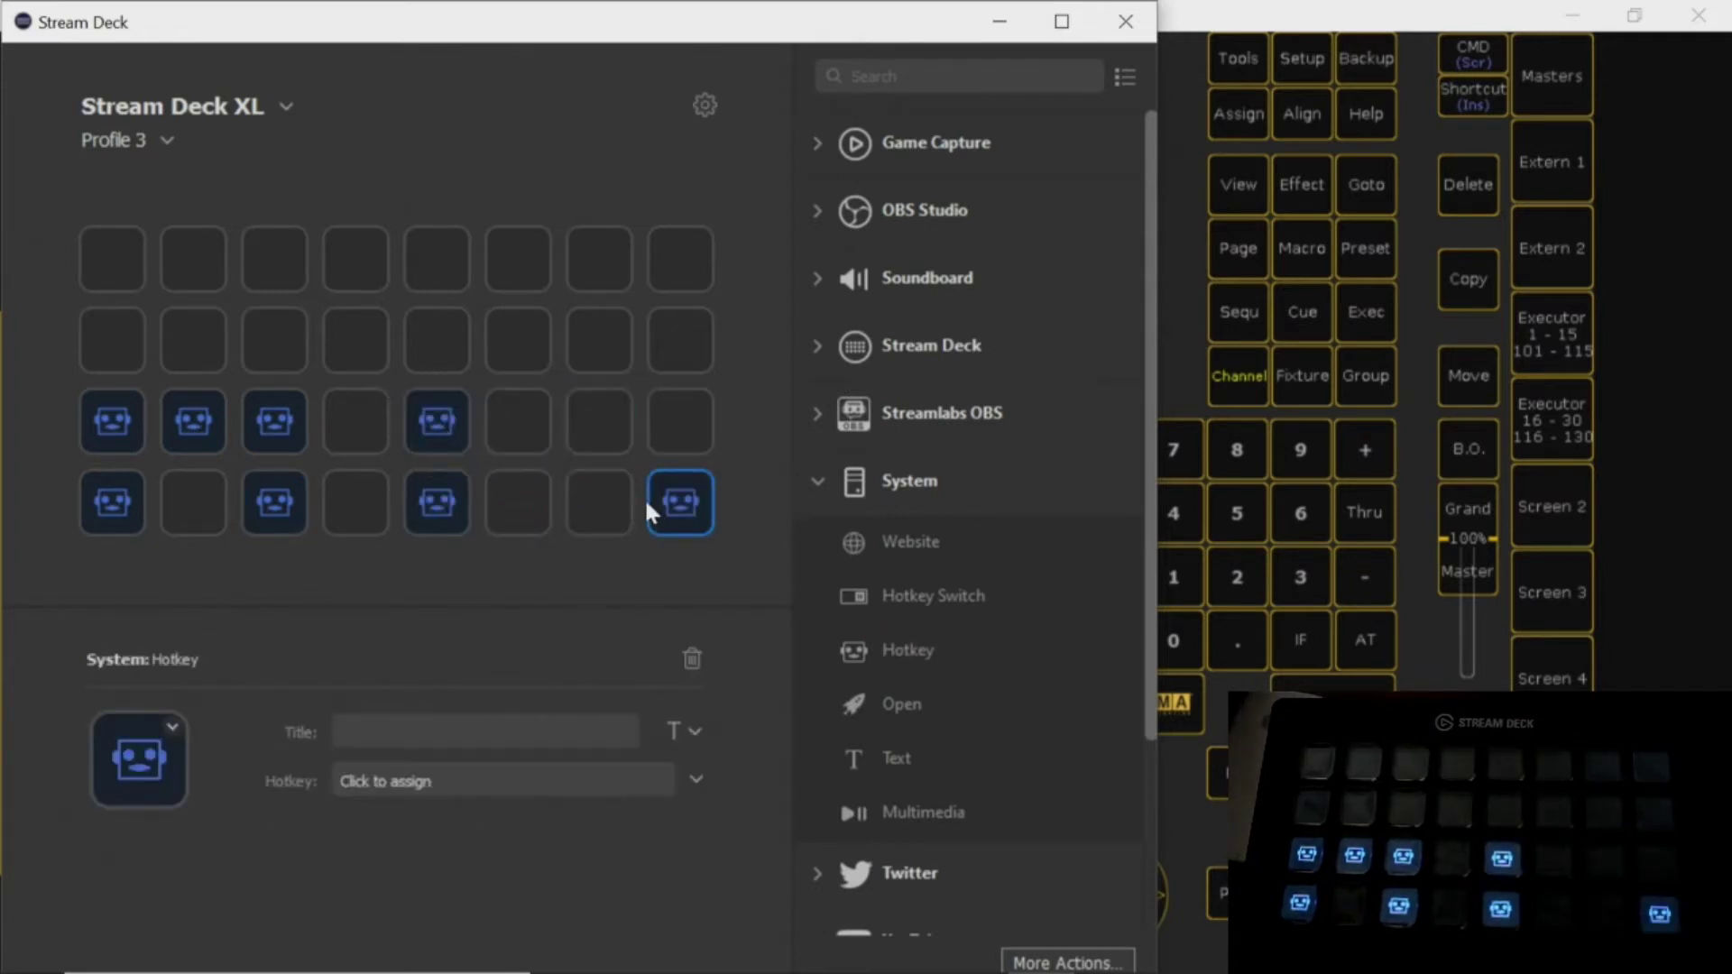
{"action": "left_click", "coordinate": [612, 599]}
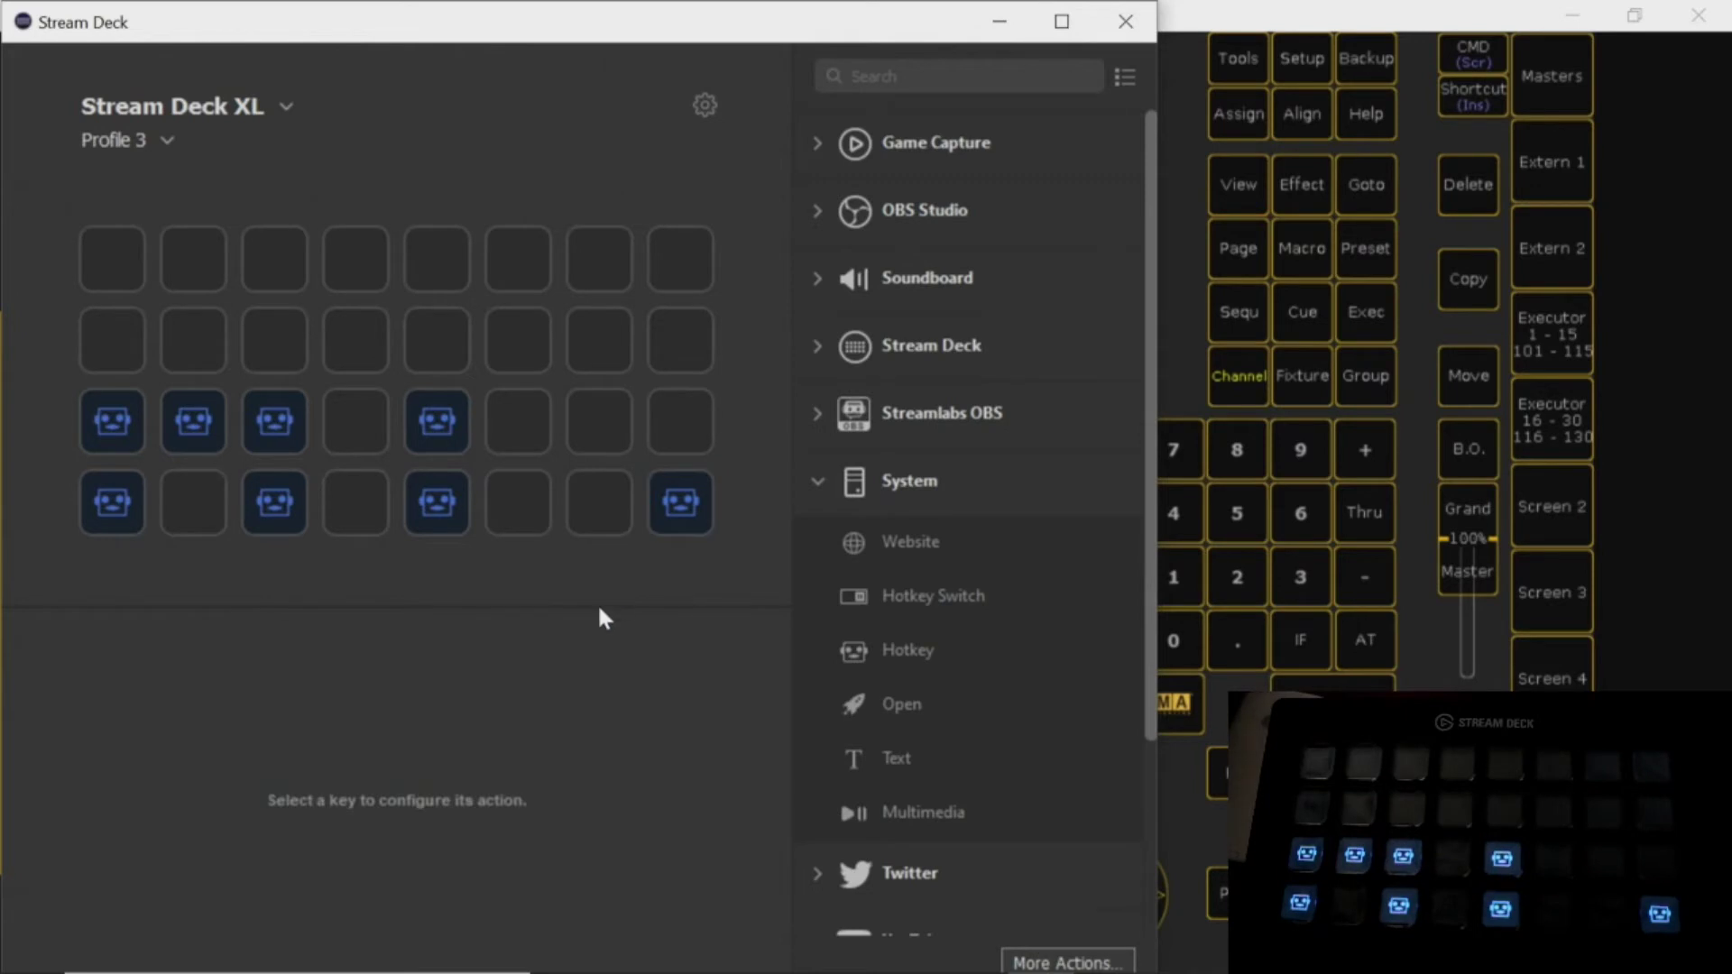
Enable grandMA2 onPC's Shortcut (Ins) mode and return to Stream Deck.
{"action": "left_click", "coordinate": [1201, 172]}
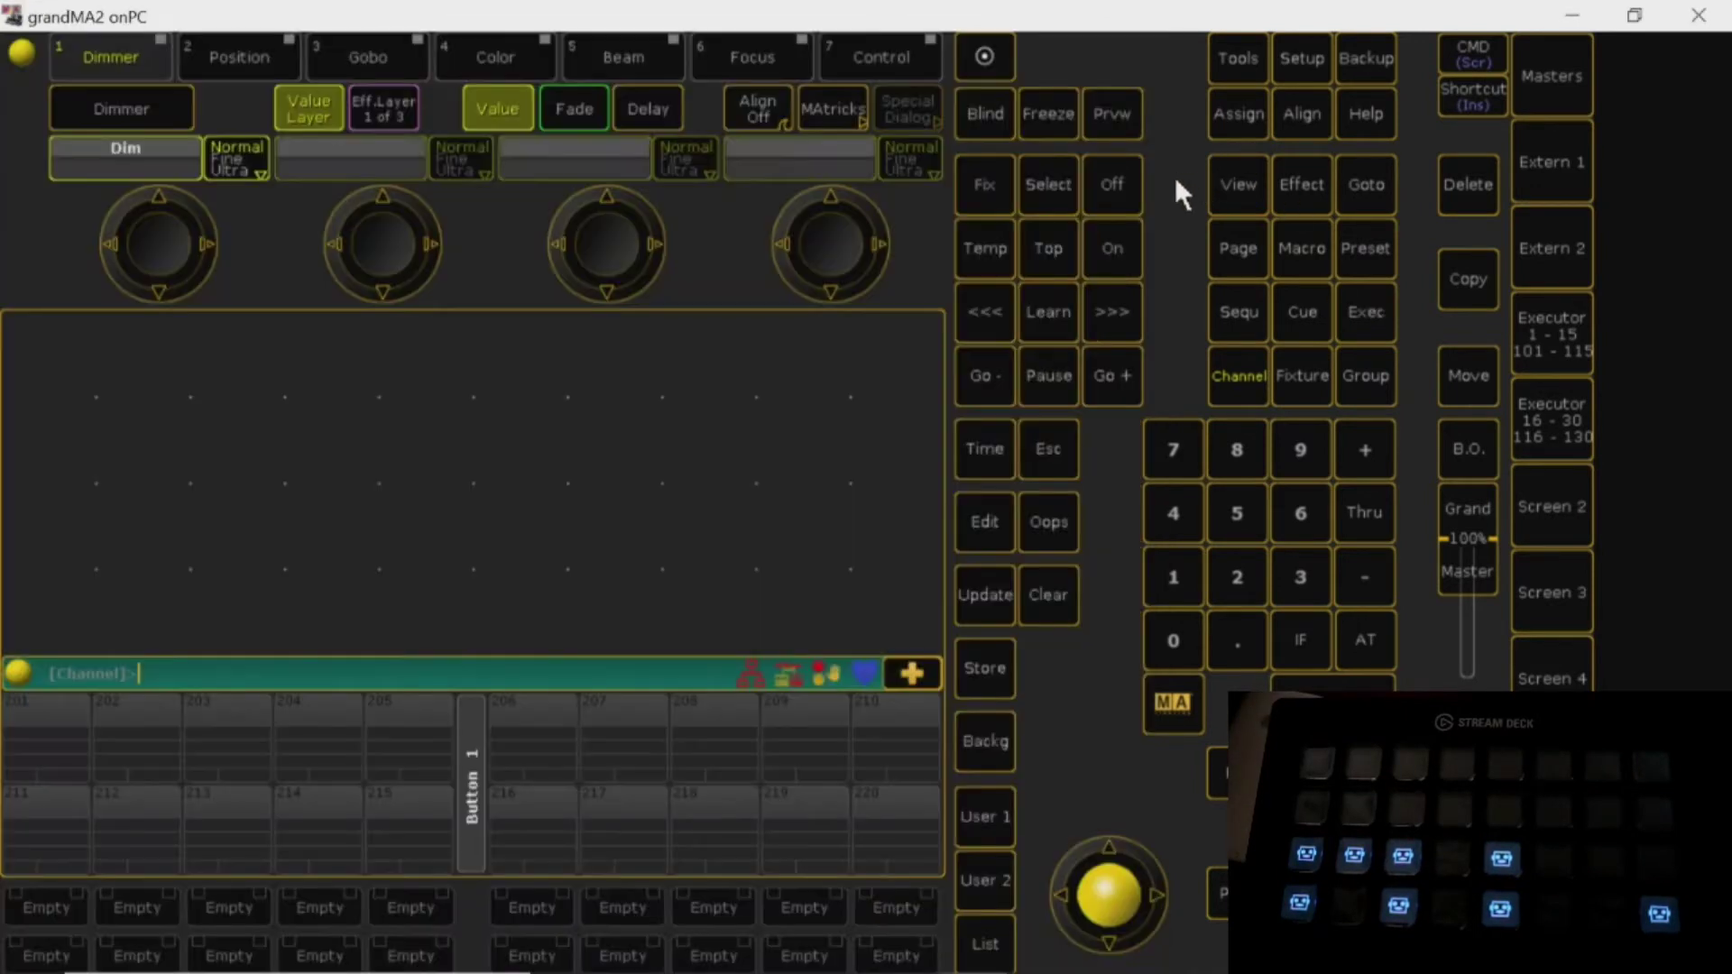
{"action": "left_click", "coordinate": [1472, 98]}
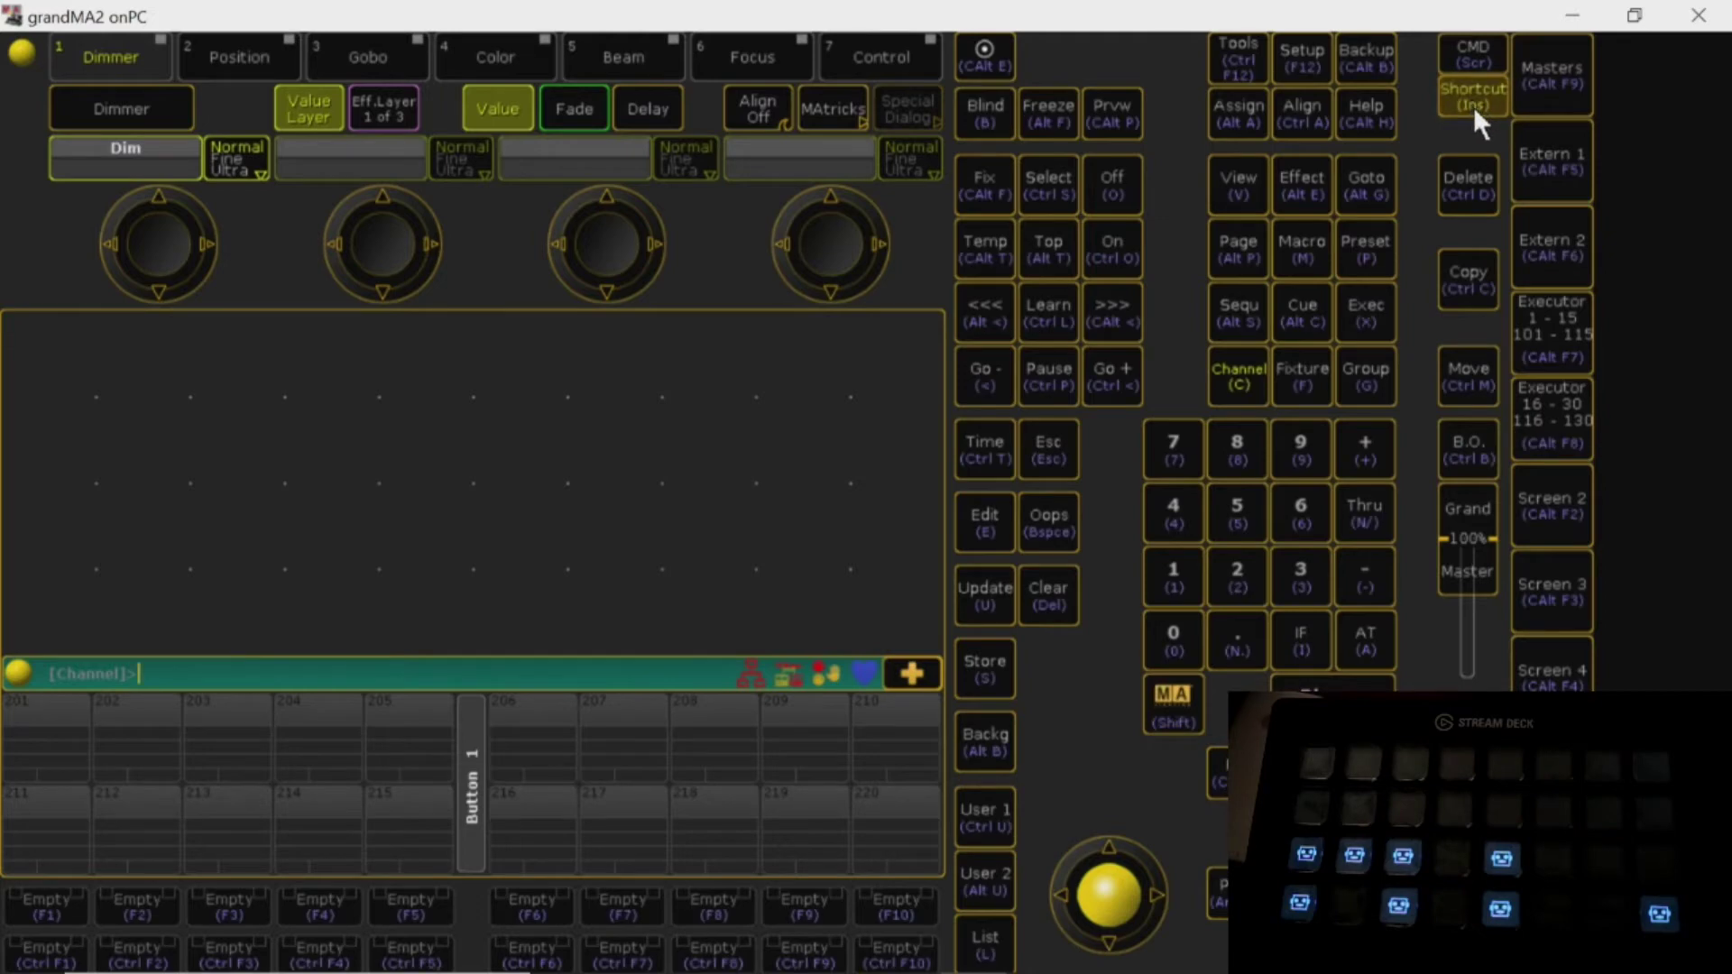
{"action": "mouse_move", "coordinate": [866, 969]}
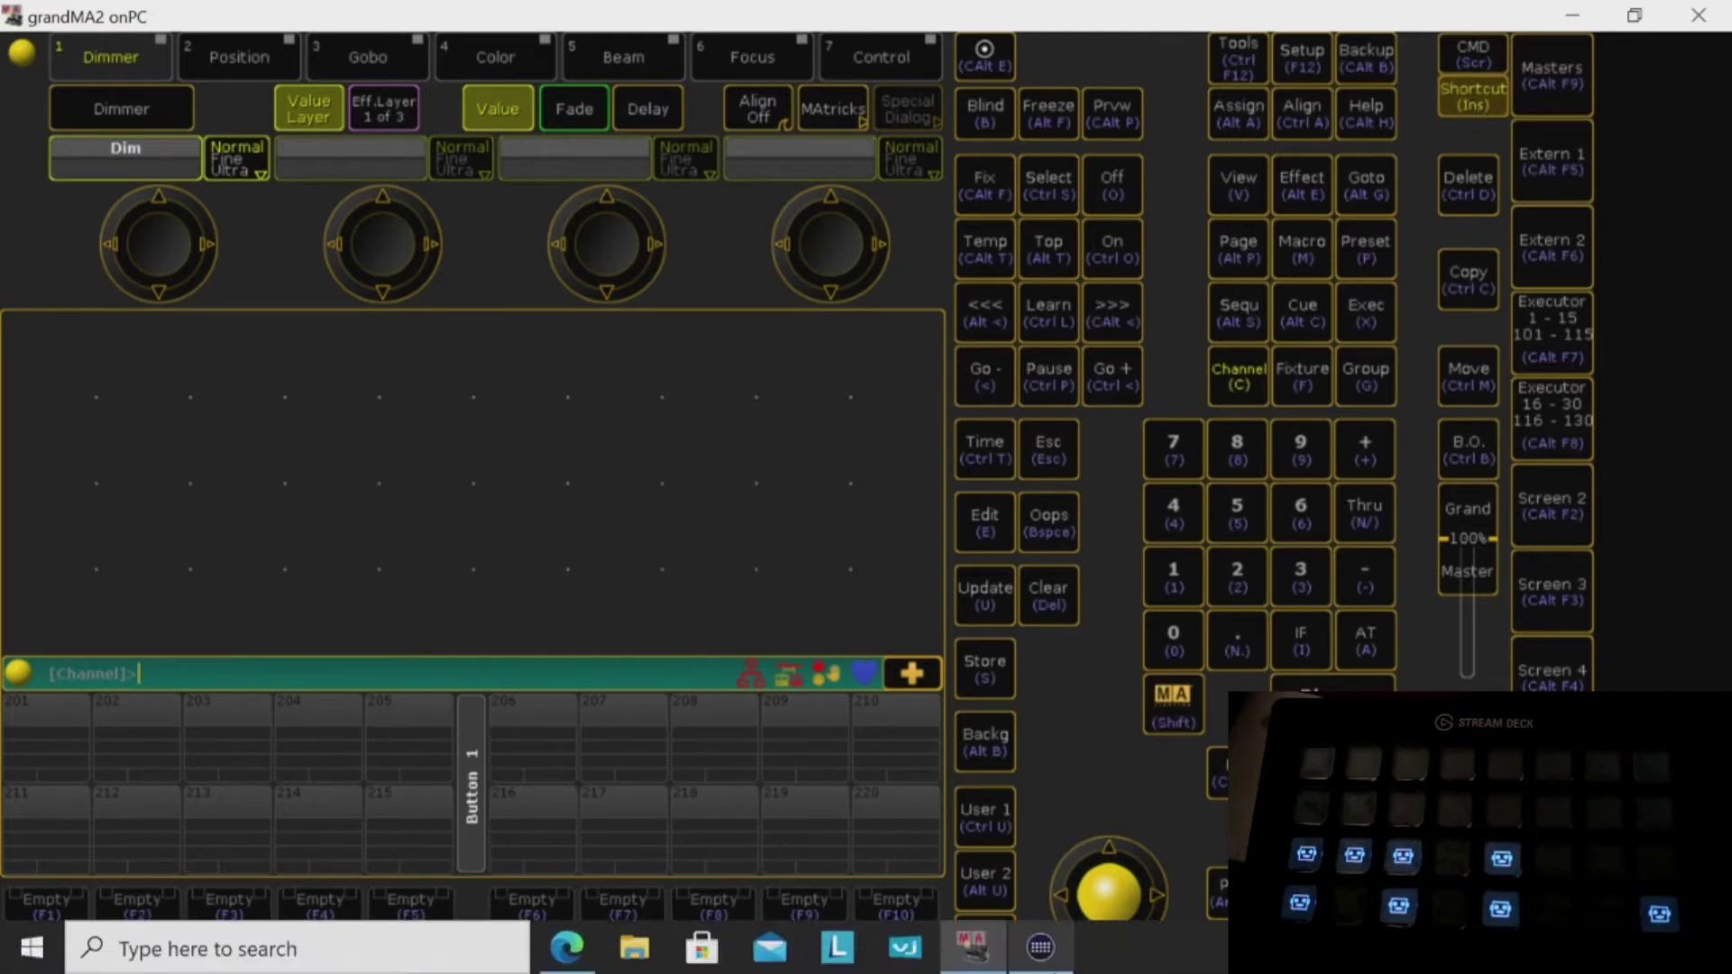
{"action": "left_click", "coordinate": [1040, 950]}
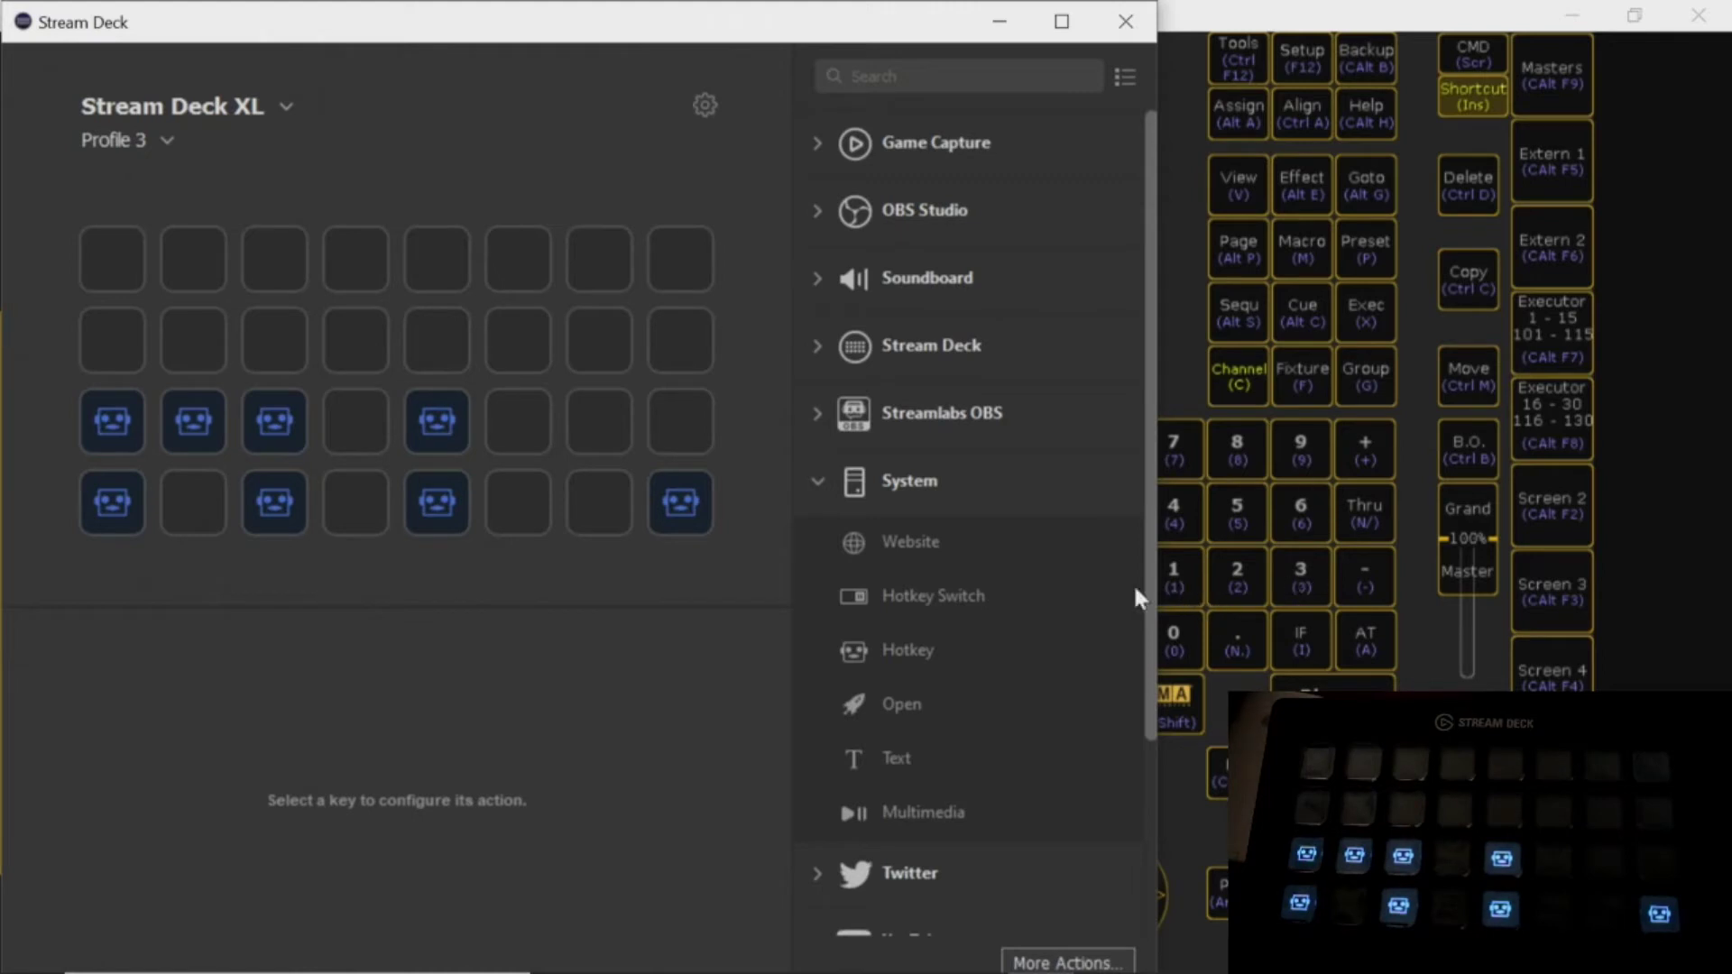
Assign Alphanumeric hotkeys 1, 2 and 3 to the first three row-3 keys.
{"action": "left_click", "coordinate": [128, 403]}
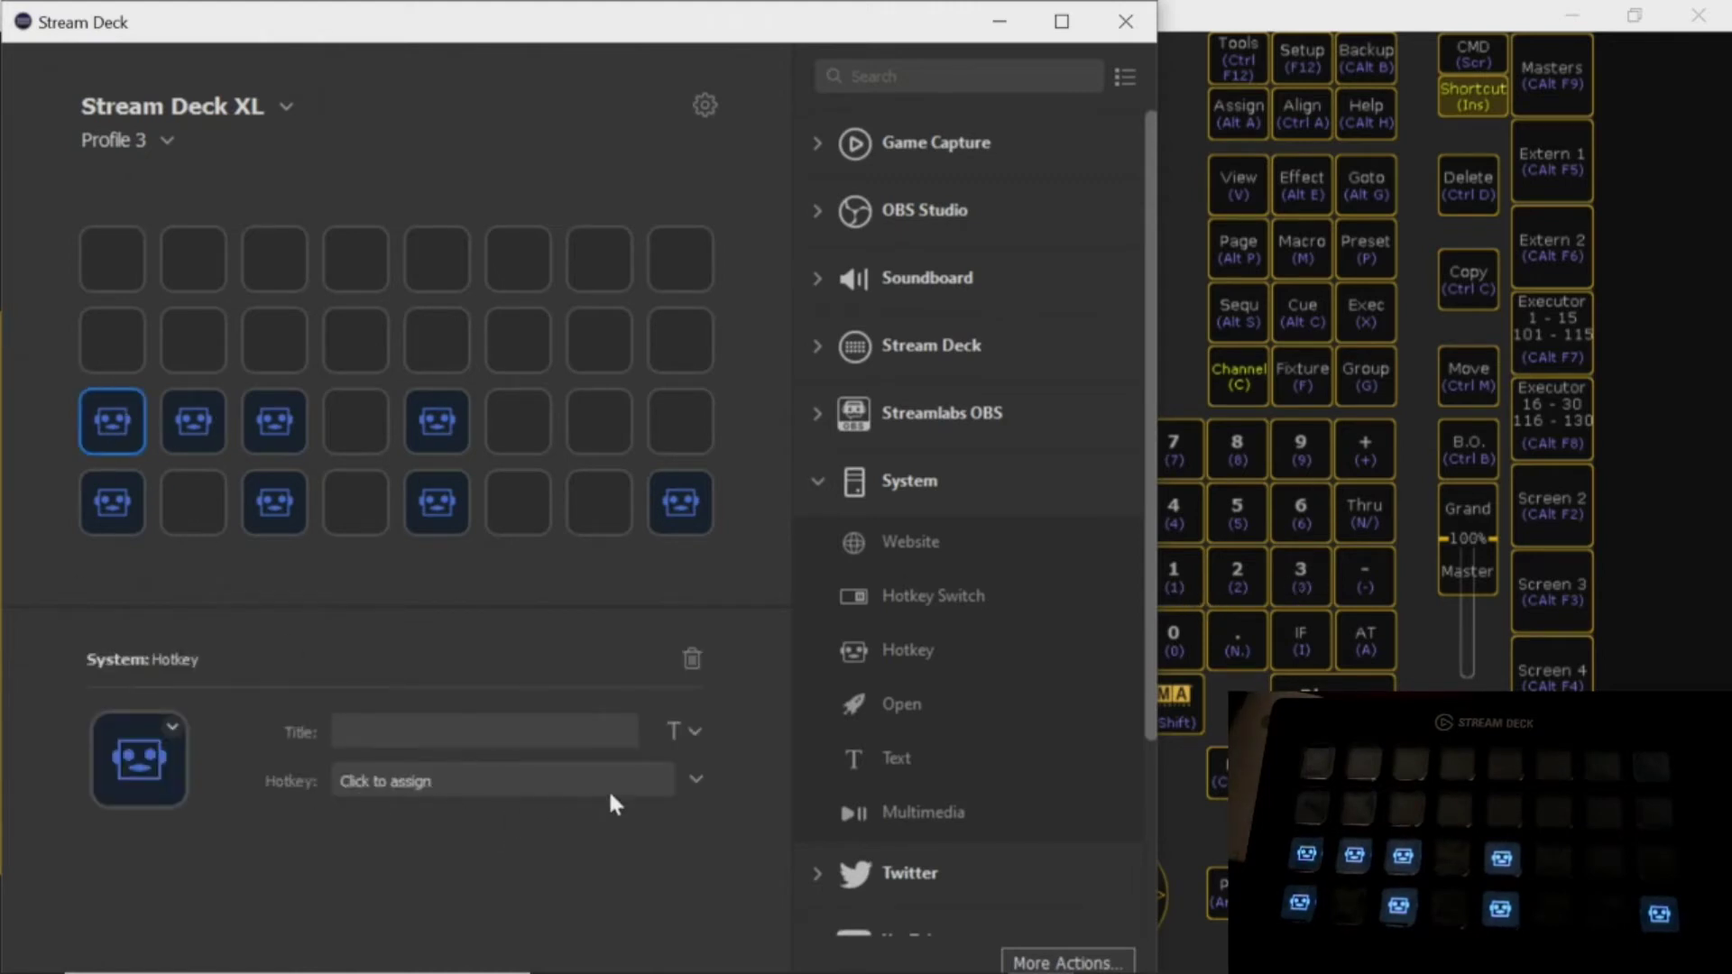
{"action": "left_click", "coordinate": [695, 781]}
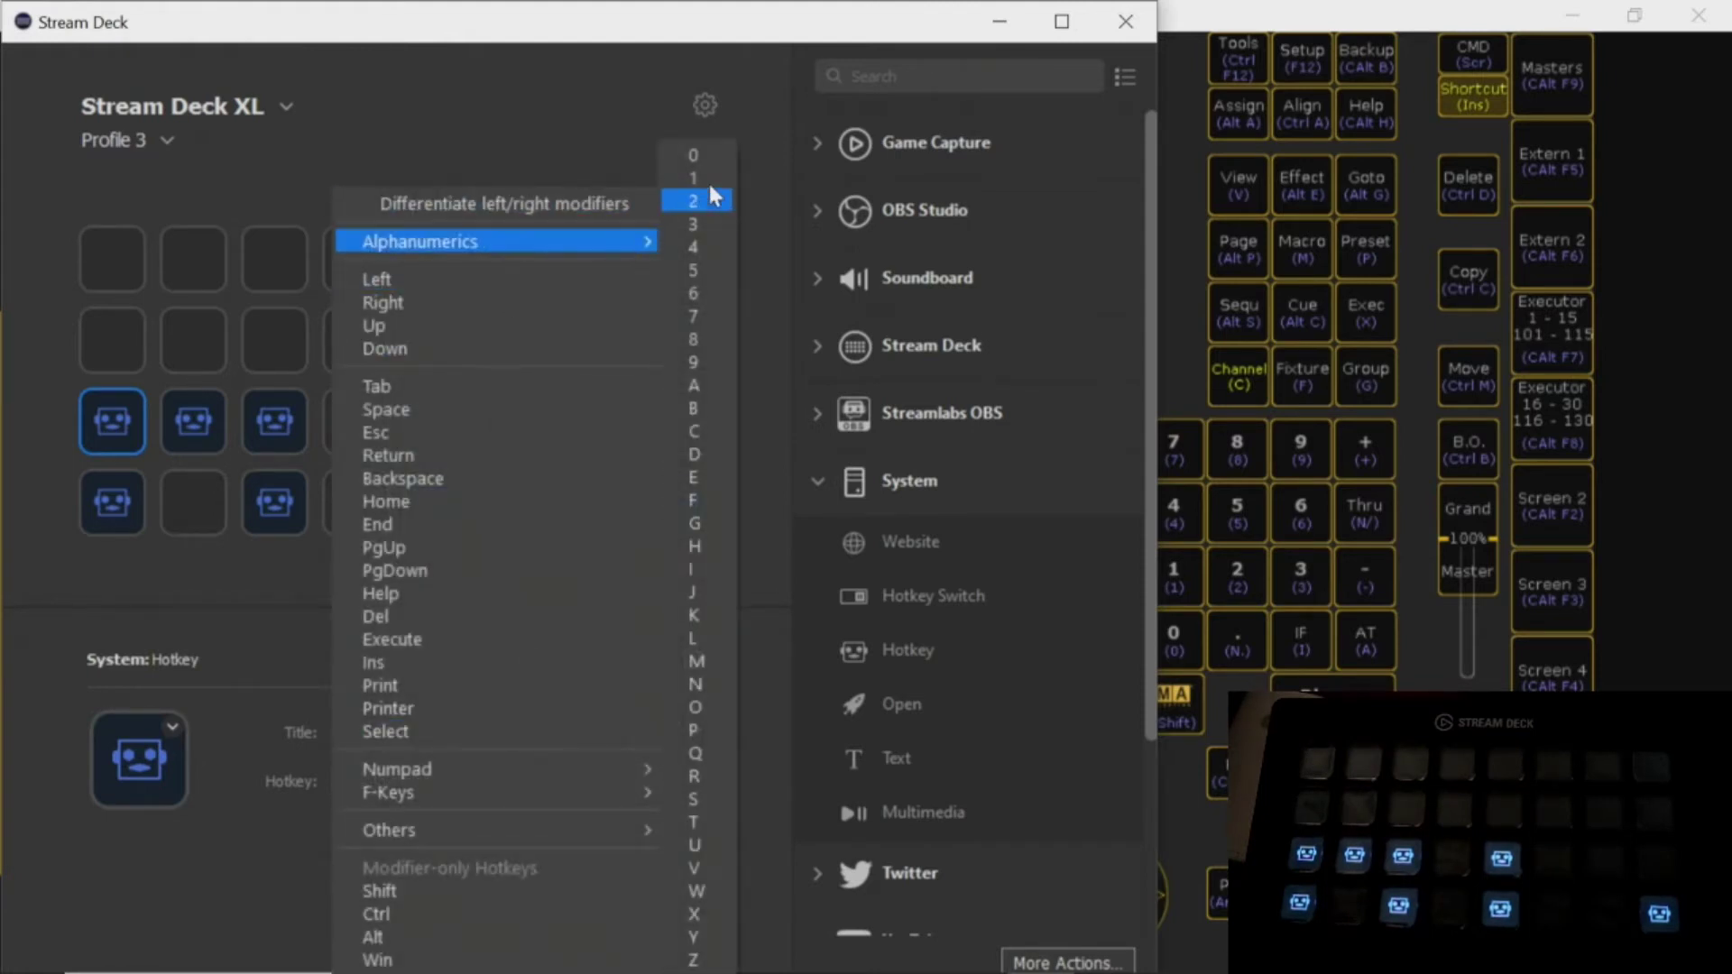
{"action": "mouse_move", "coordinate": [502, 241]}
{"action": "left_click", "coordinate": [706, 191]}
{"action": "left_click", "coordinate": [204, 427]}
{"action": "left_click", "coordinate": [693, 783]}
{"action": "left_click", "coordinate": [685, 201]}
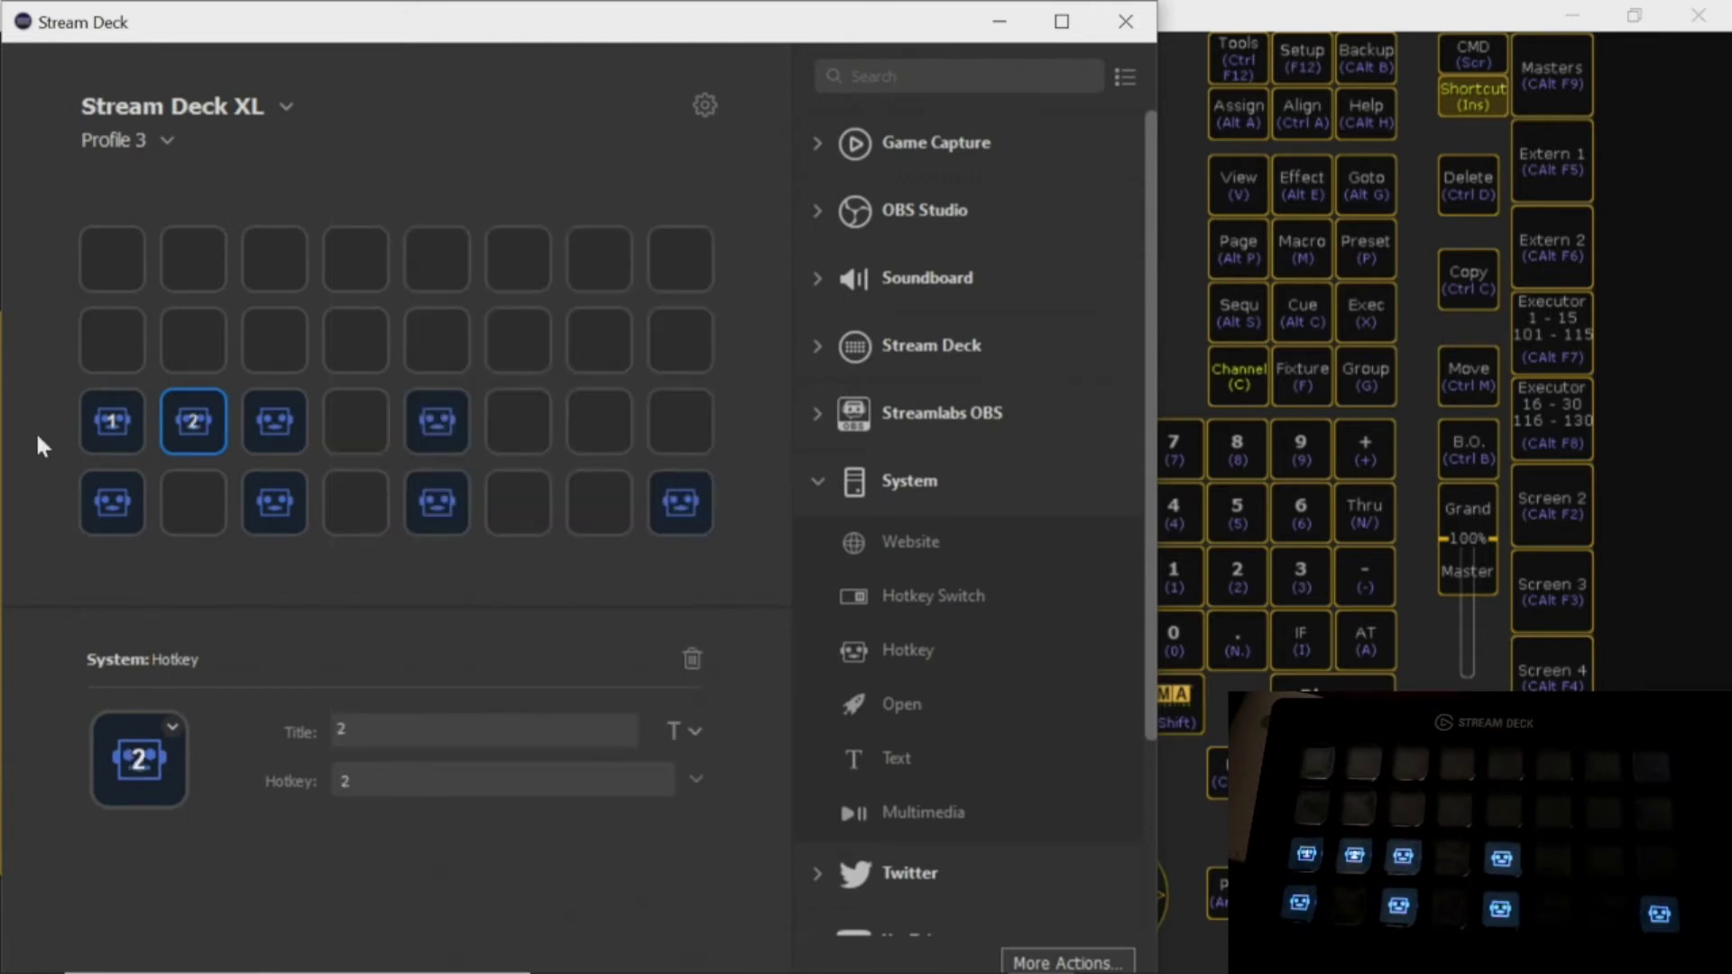
{"action": "left_click", "coordinate": [258, 433]}
{"action": "left_click", "coordinate": [697, 781]}
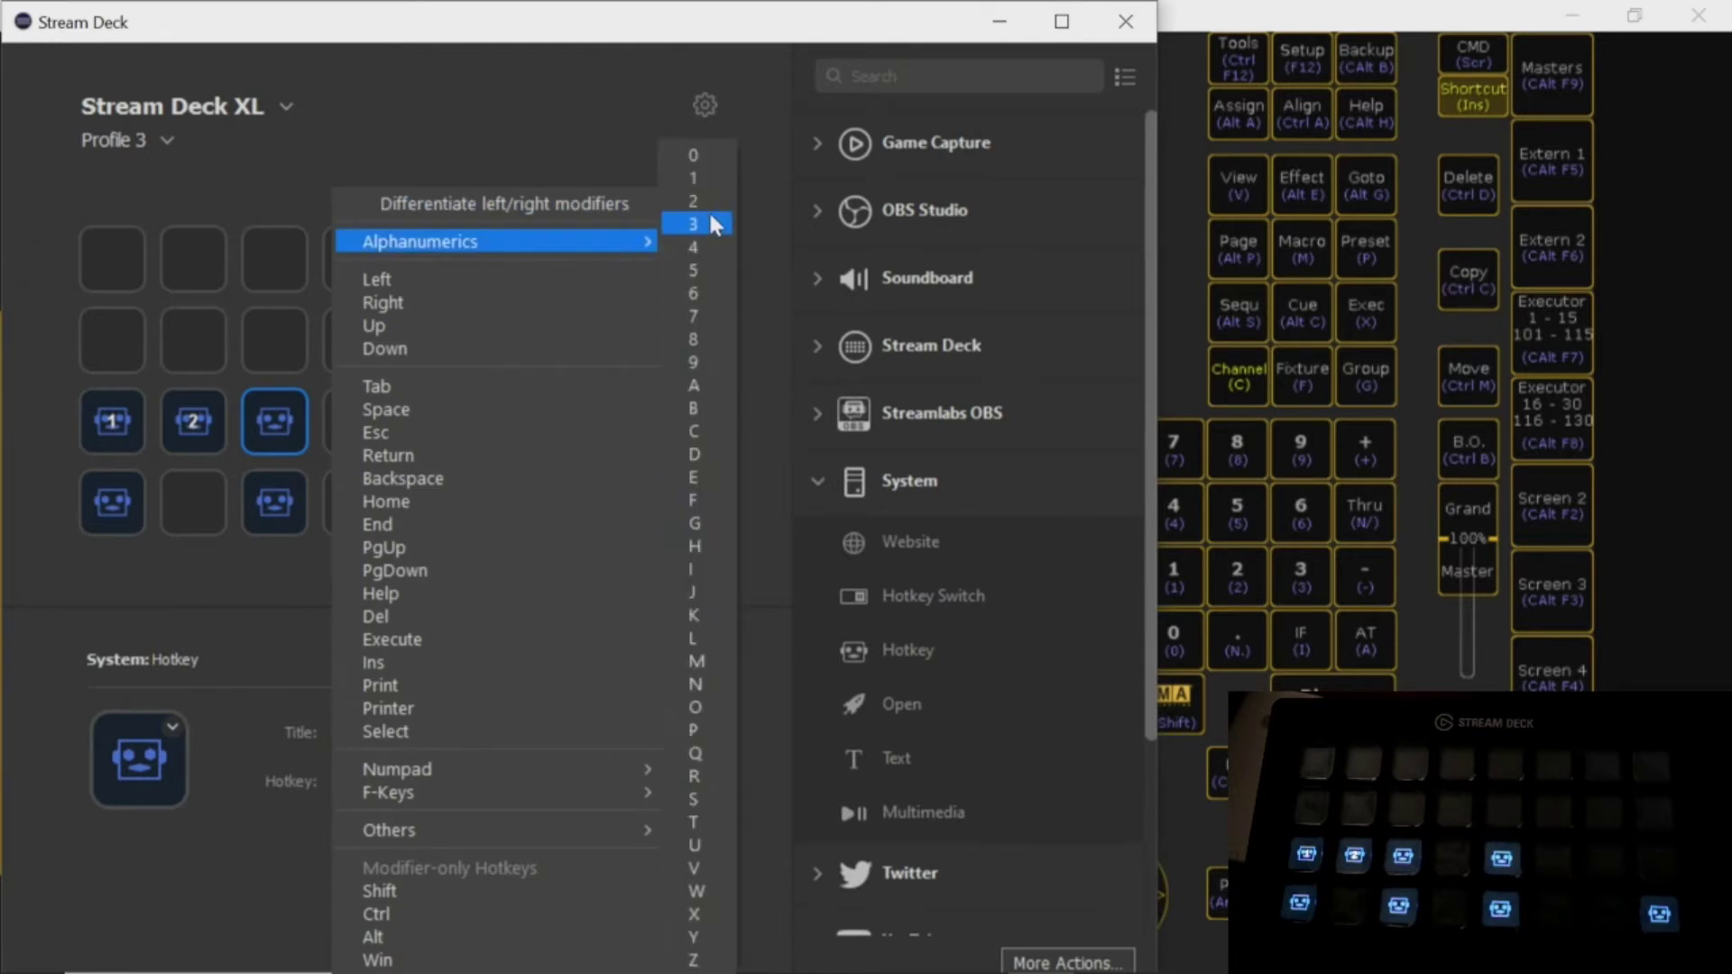
{"action": "mouse_move", "coordinate": [495, 242]}
{"action": "left_click", "coordinate": [696, 223]}
{"action": "left_click", "coordinate": [94, 504]}
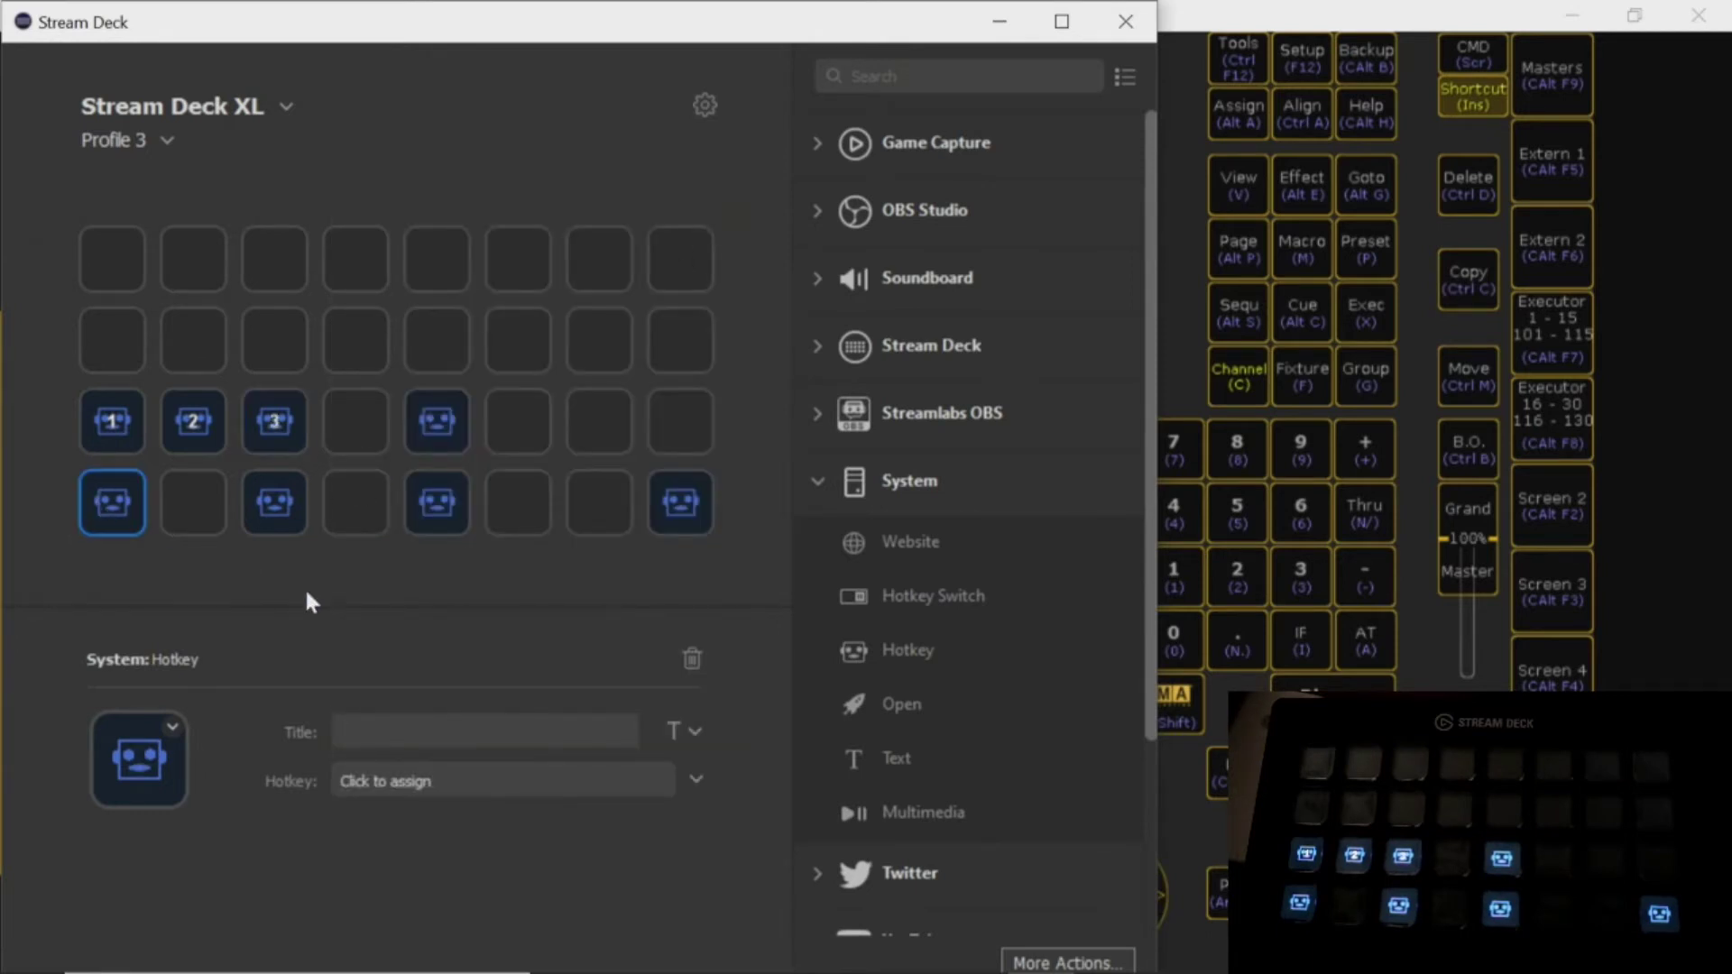
Make the bottom-left key send S and title it Store.
{"action": "key", "text": "alt+Tab"}
{"action": "key", "text": "alt+p"}
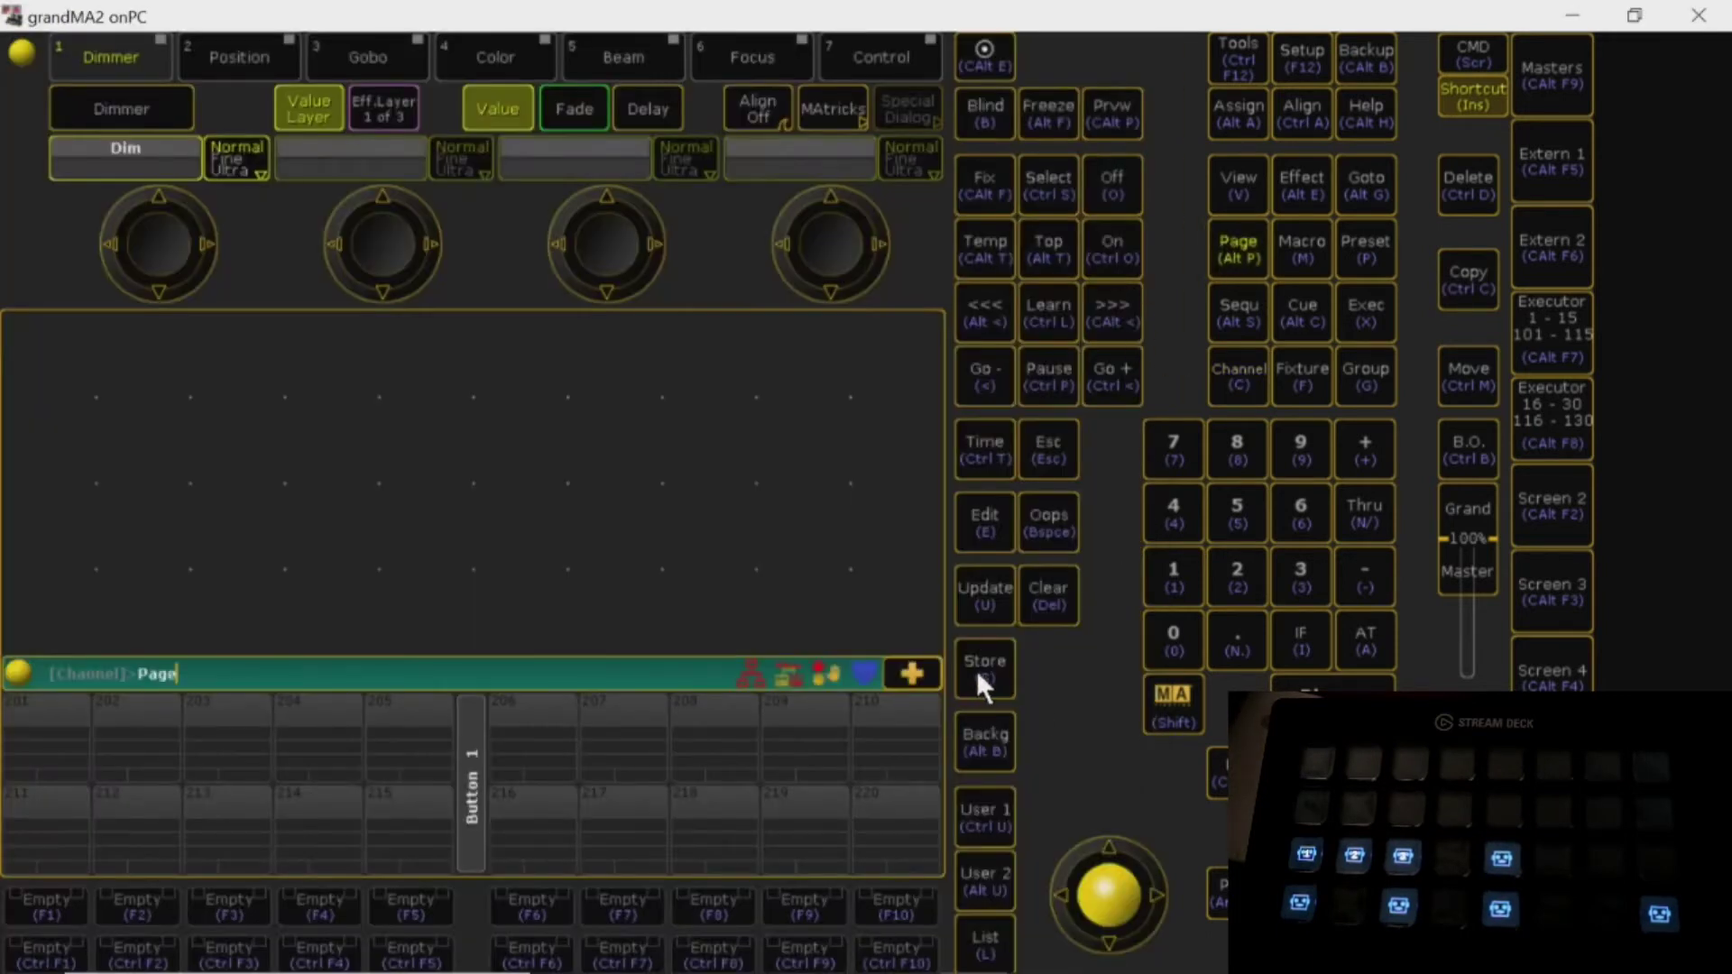
{"action": "left_click", "coordinate": [1039, 963]}
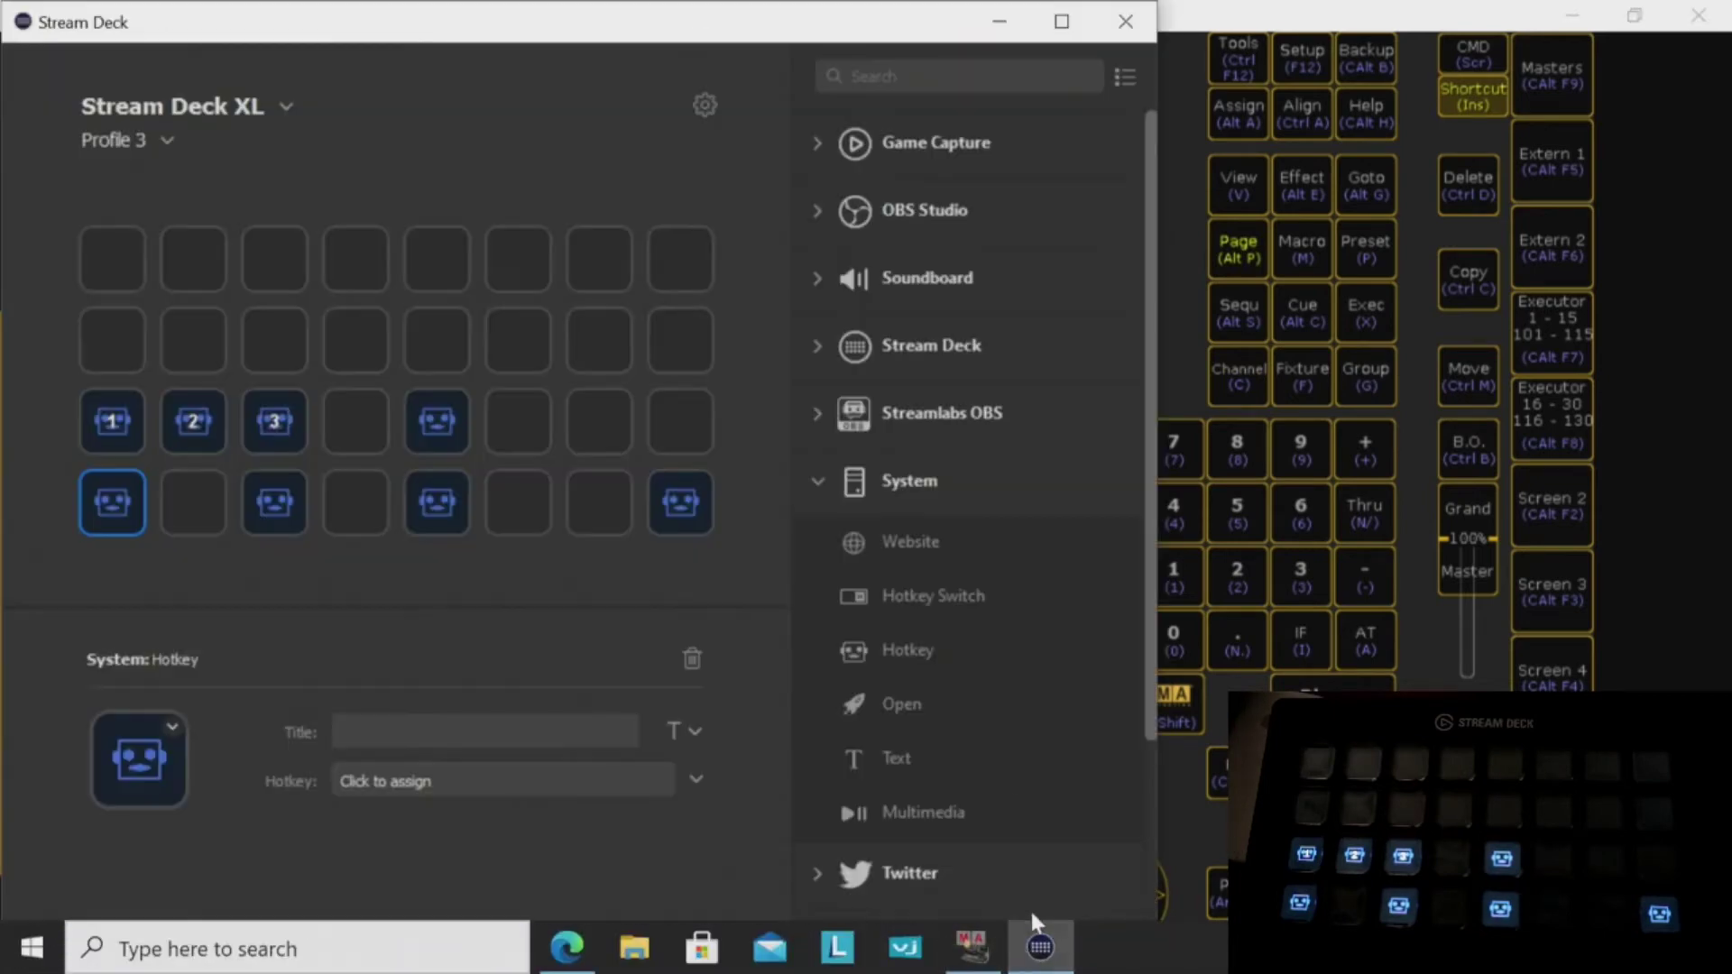
{"action": "left_click", "coordinate": [694, 776]}
{"action": "mouse_move", "coordinate": [501, 241]}
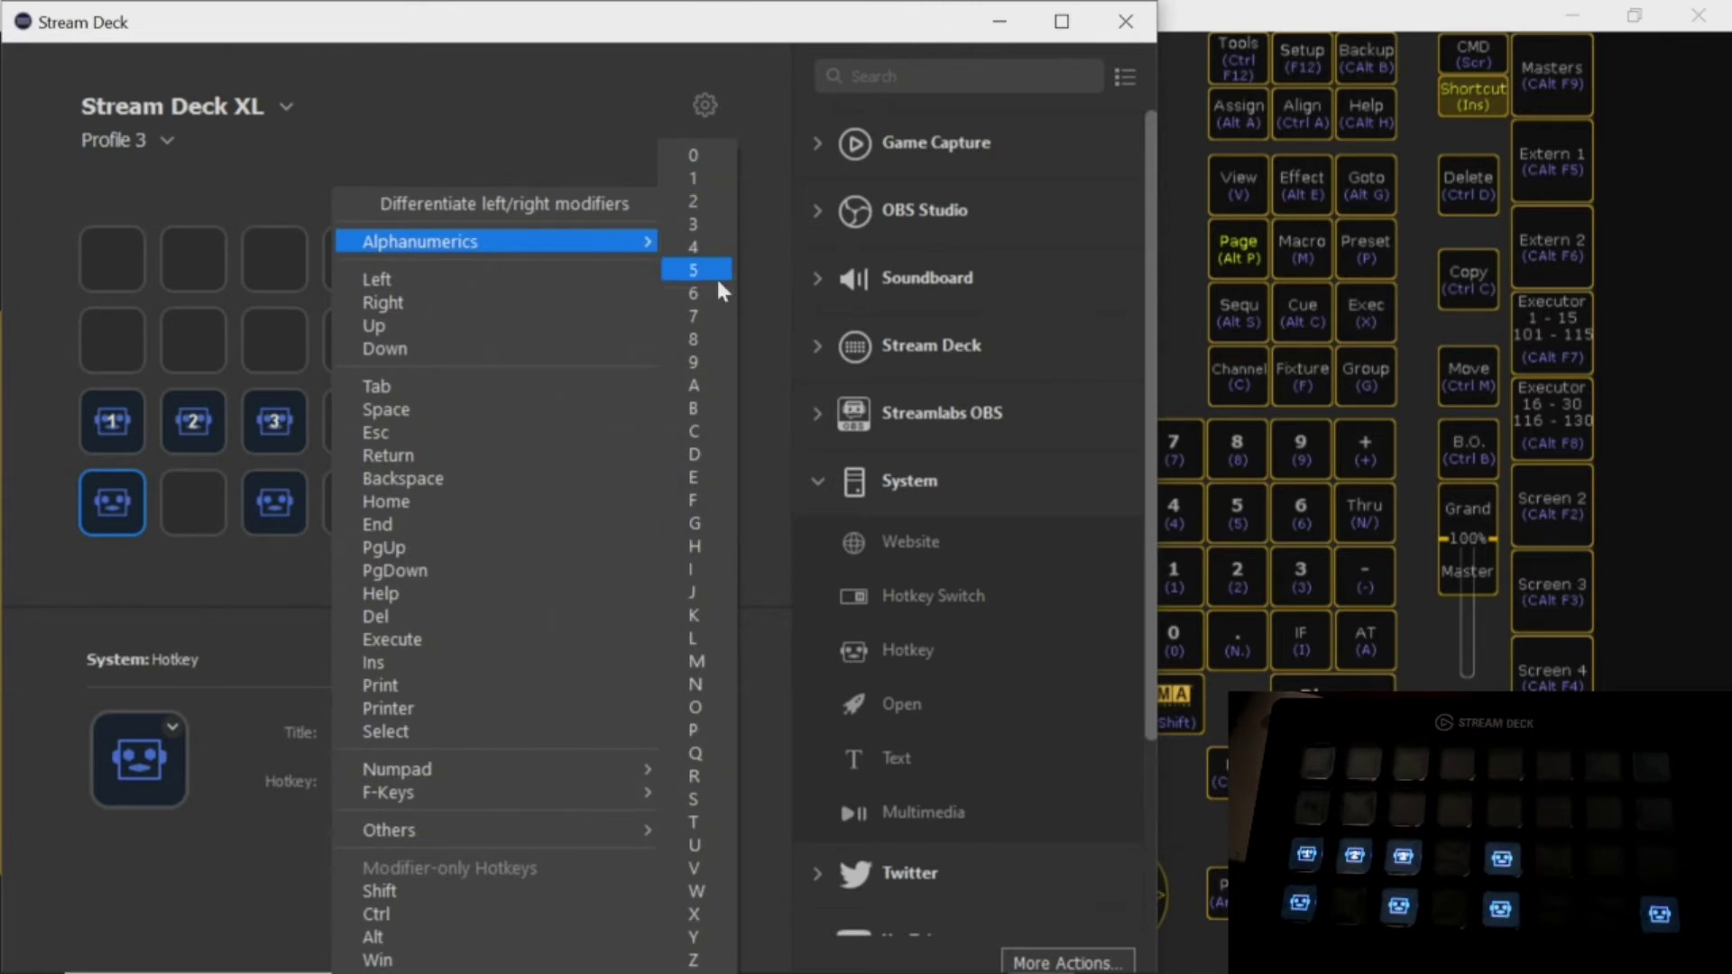
{"action": "left_click", "coordinate": [706, 803]}
{"action": "type", "text": "S"}
{"action": "left_click", "coordinate": [440, 743]}
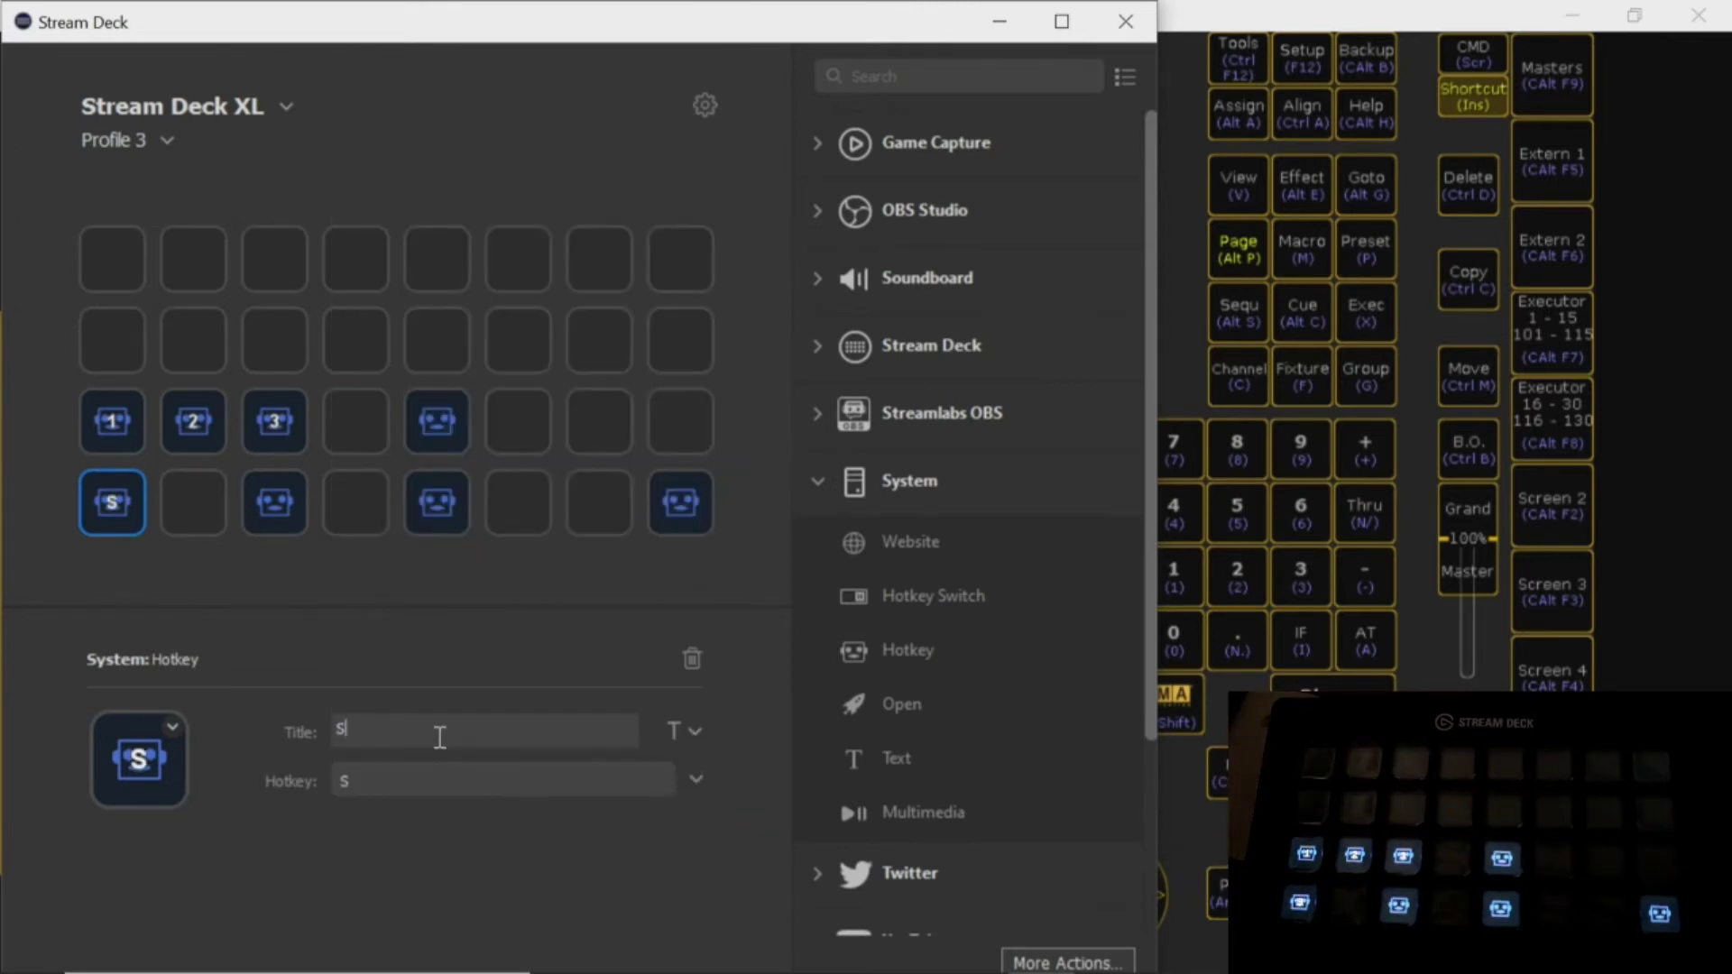
{"action": "type", "text": "tore"}
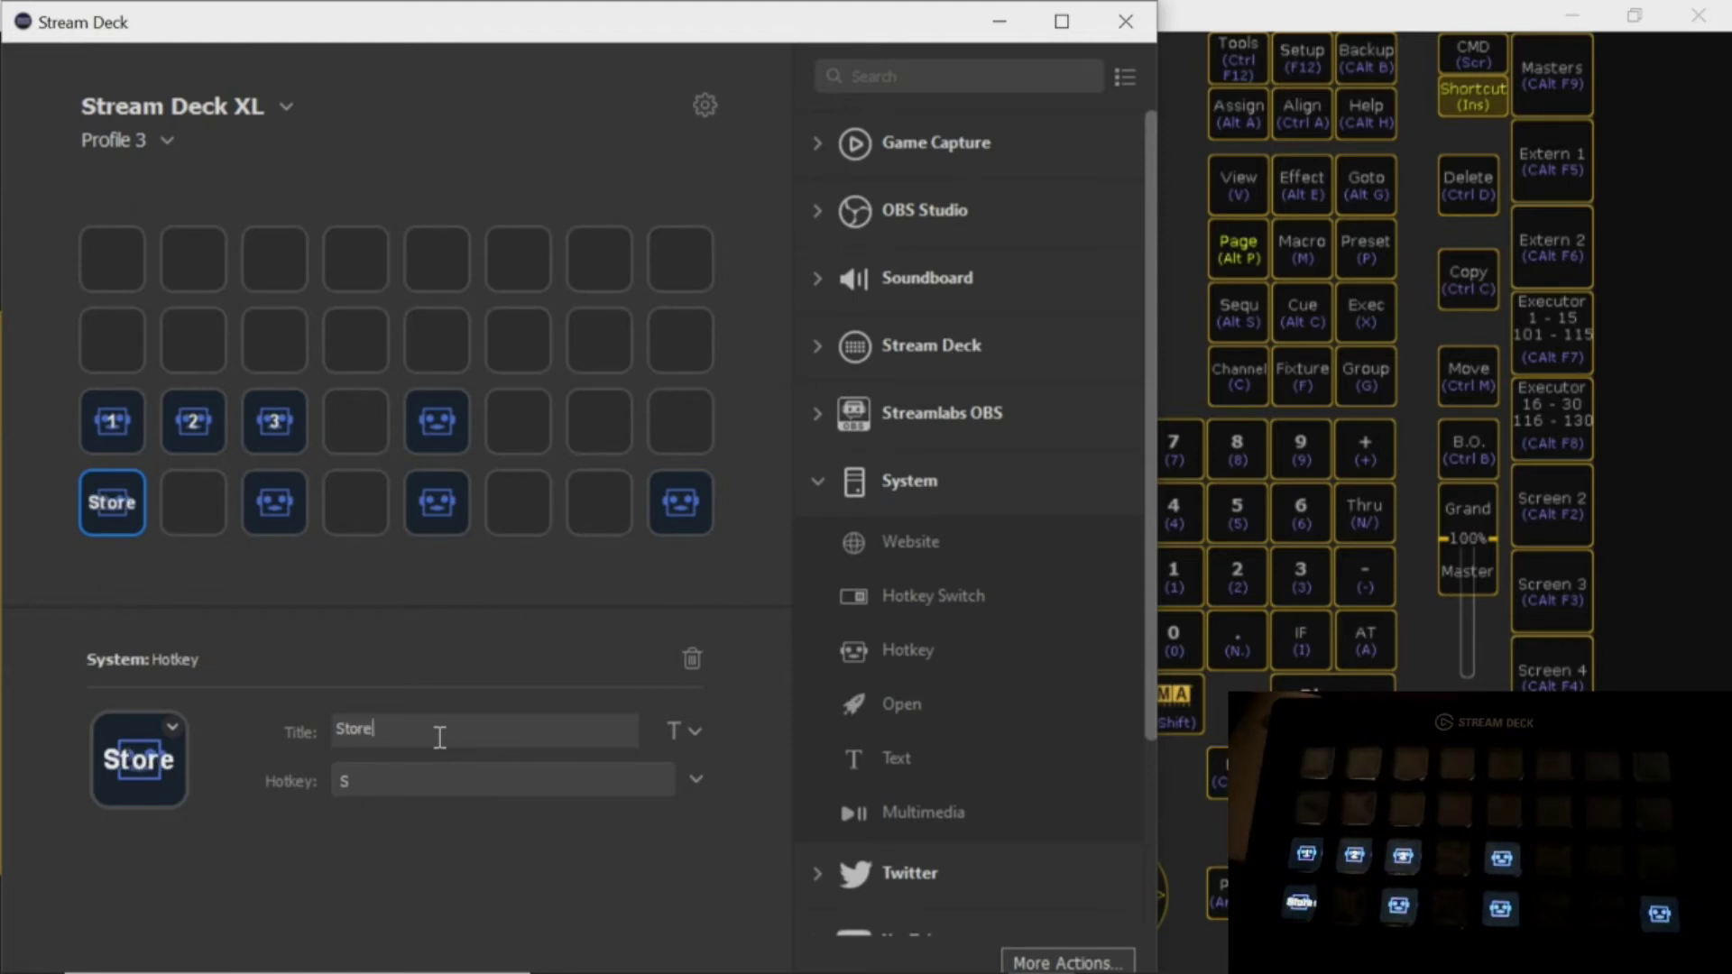
Make row 4 key 3 send A and start titling it At.
{"action": "left_click", "coordinate": [438, 504]}
{"action": "left_click", "coordinate": [278, 510]}
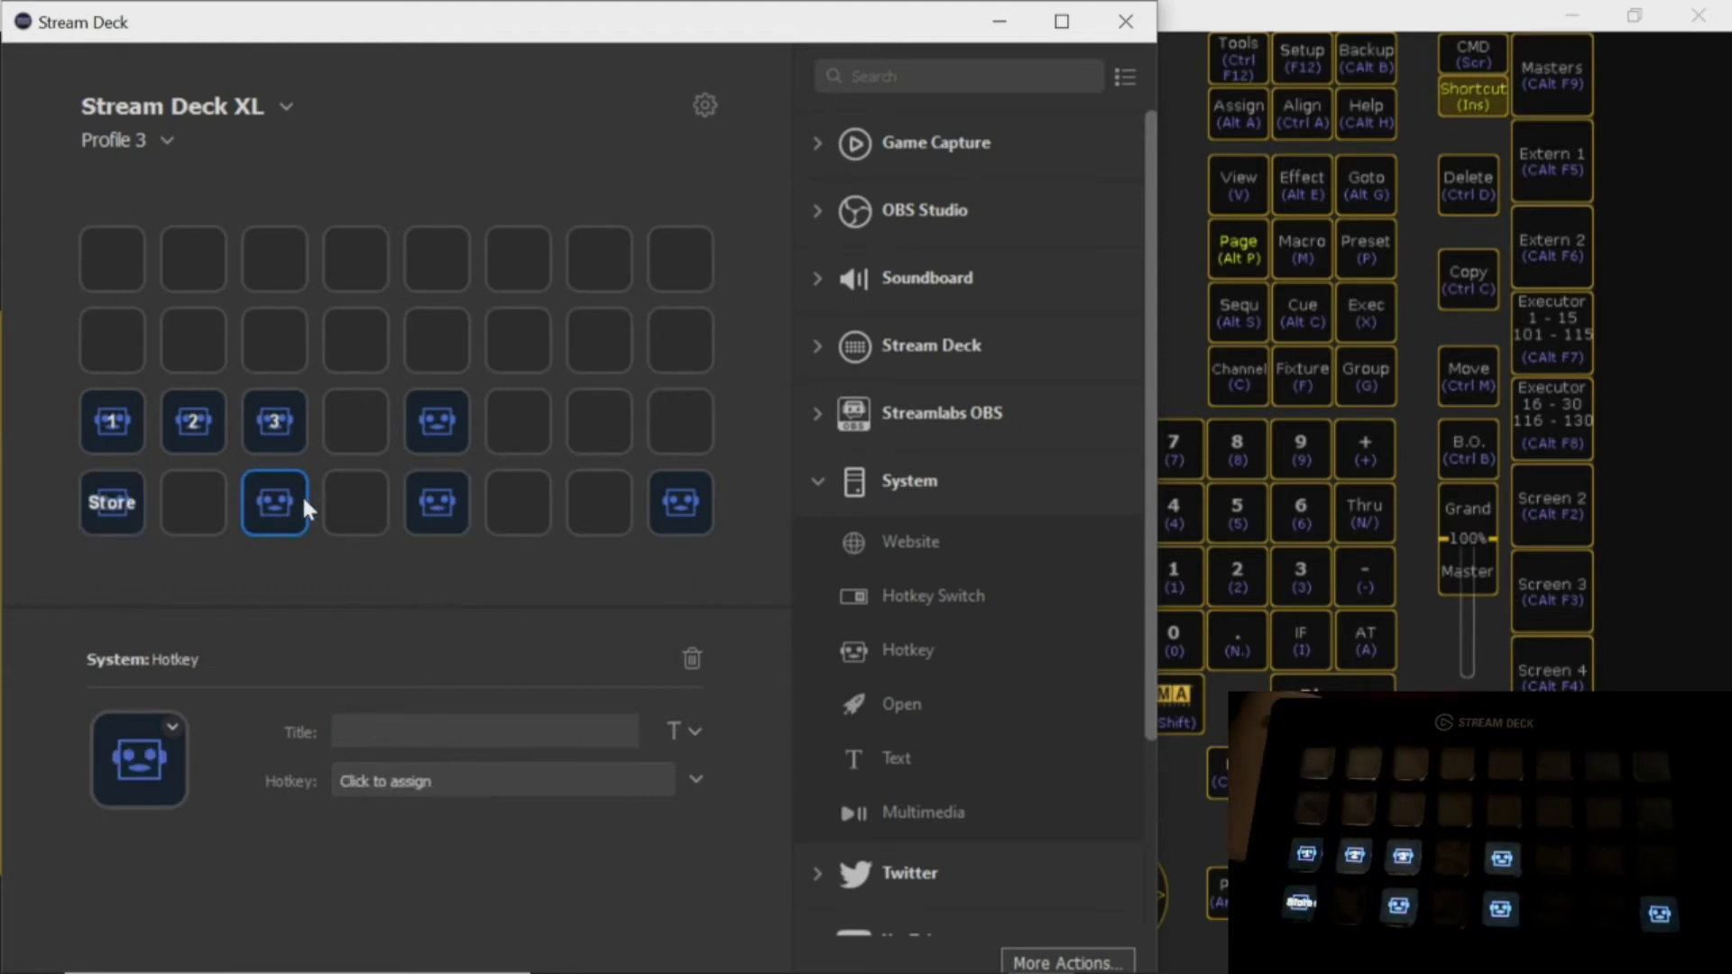
{"action": "left_click", "coordinate": [696, 781]}
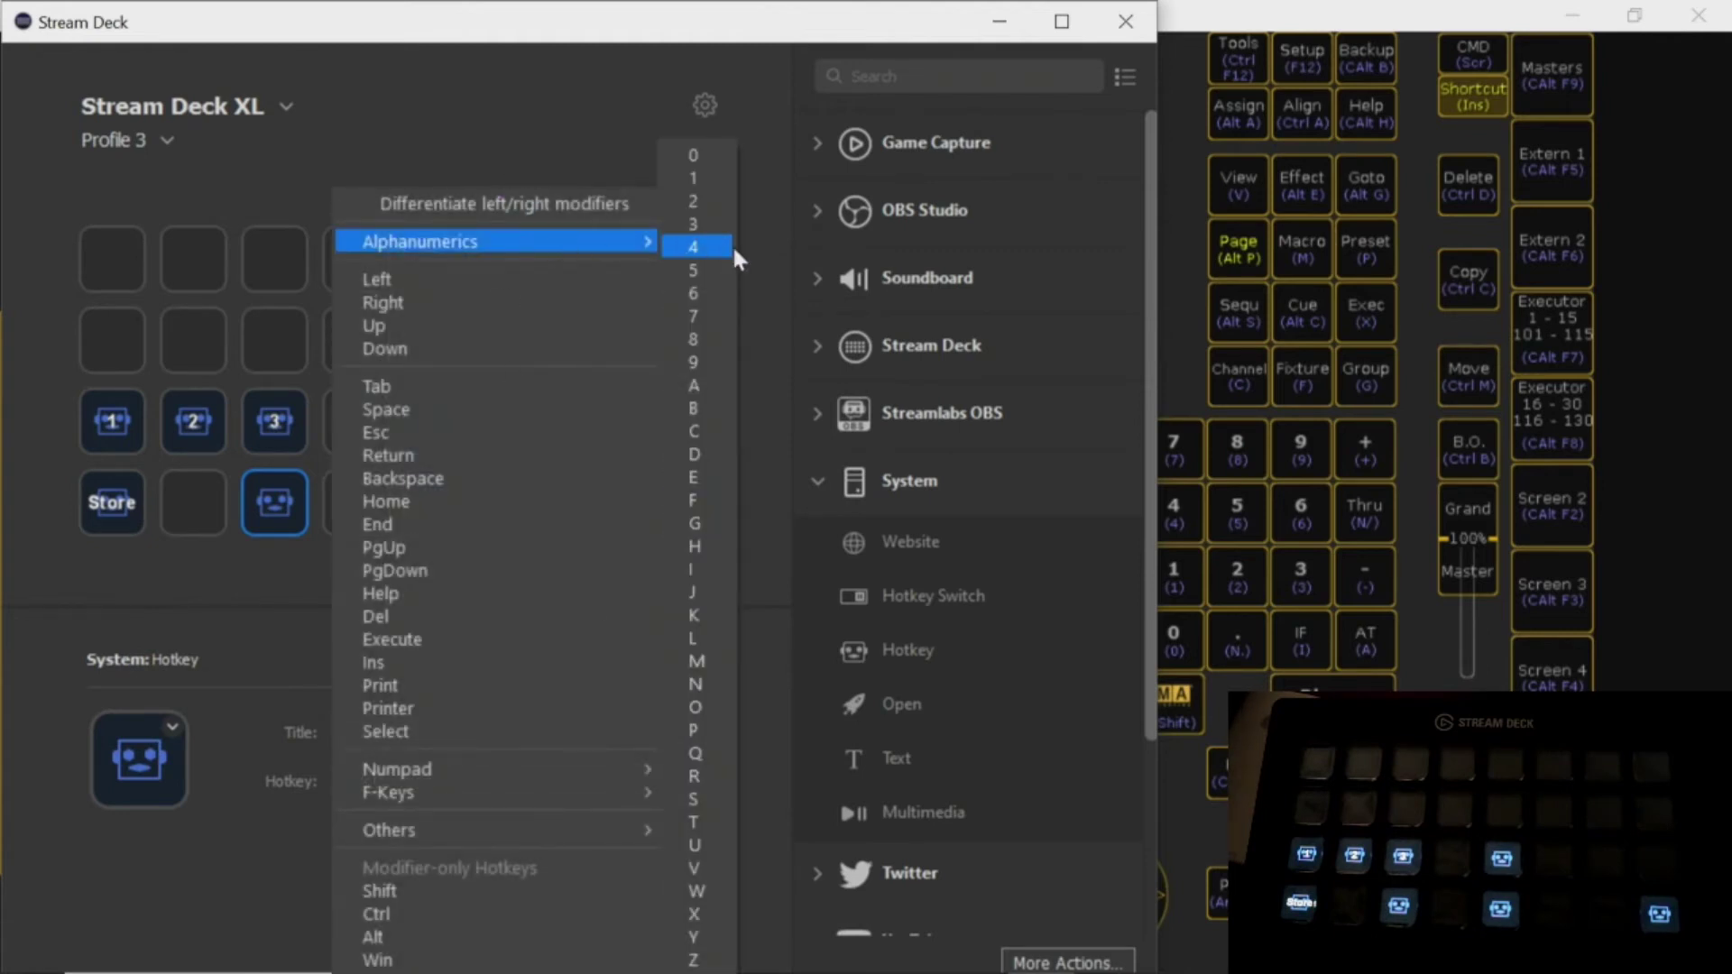
{"action": "mouse_move", "coordinate": [494, 241]}
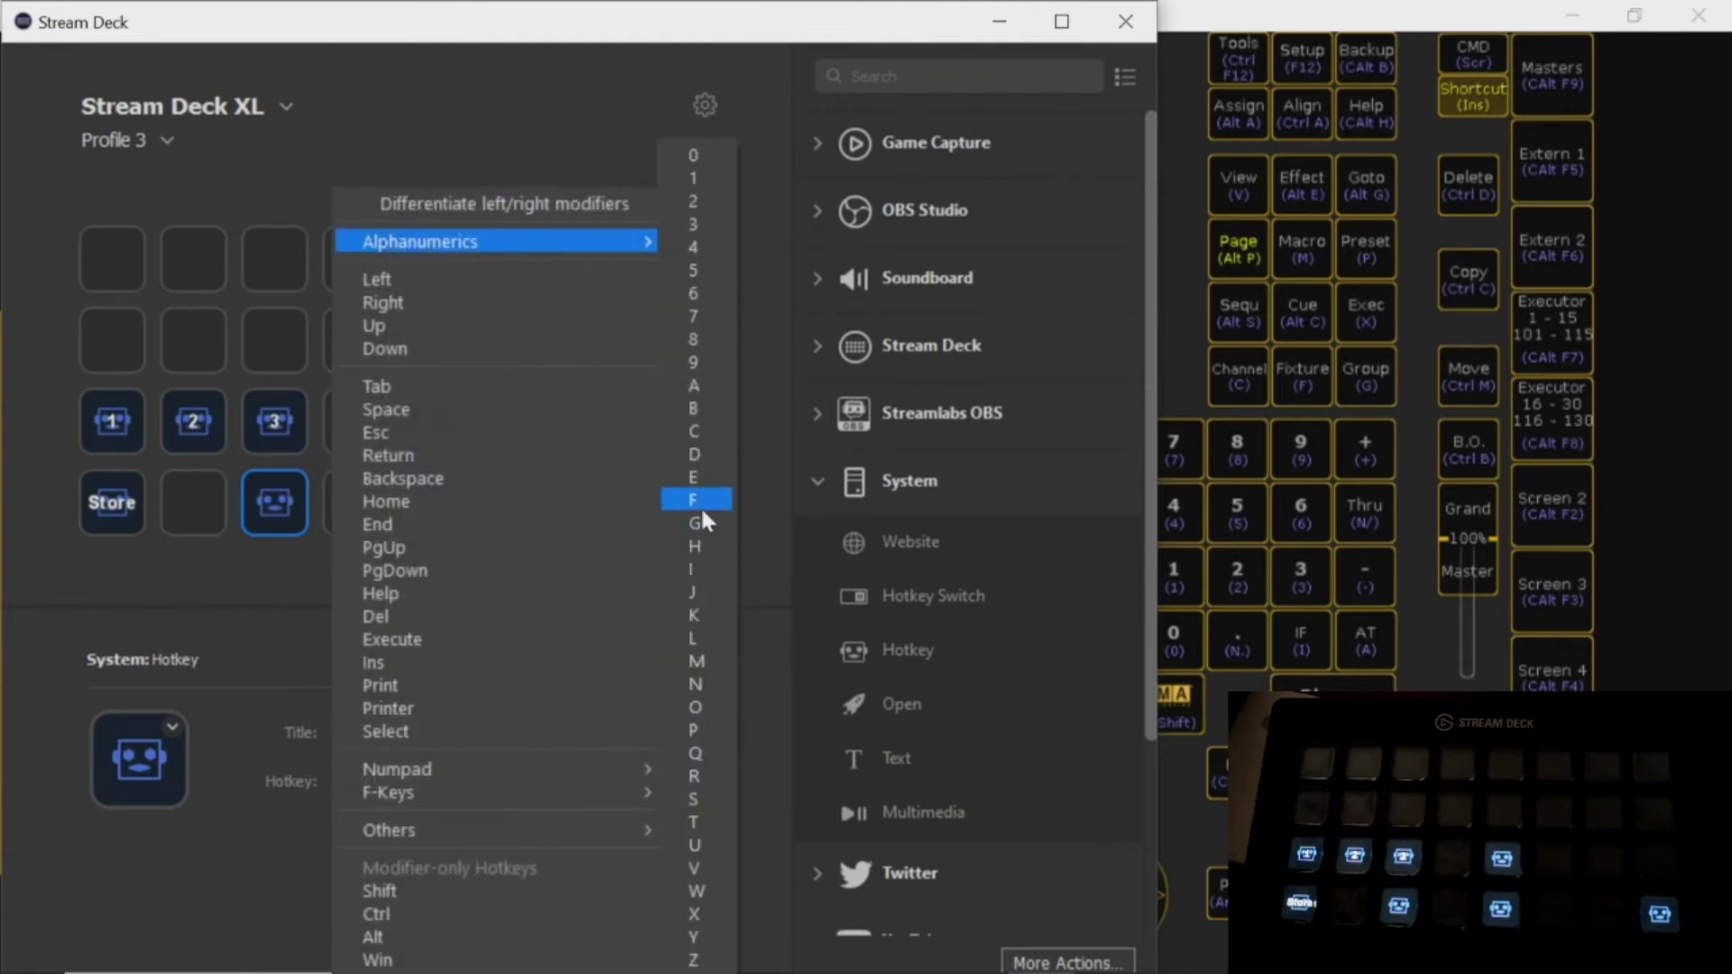
{"action": "left_click", "coordinate": [705, 381]}
{"action": "left_click", "coordinate": [376, 732]}
{"action": "type", "text": "t"}
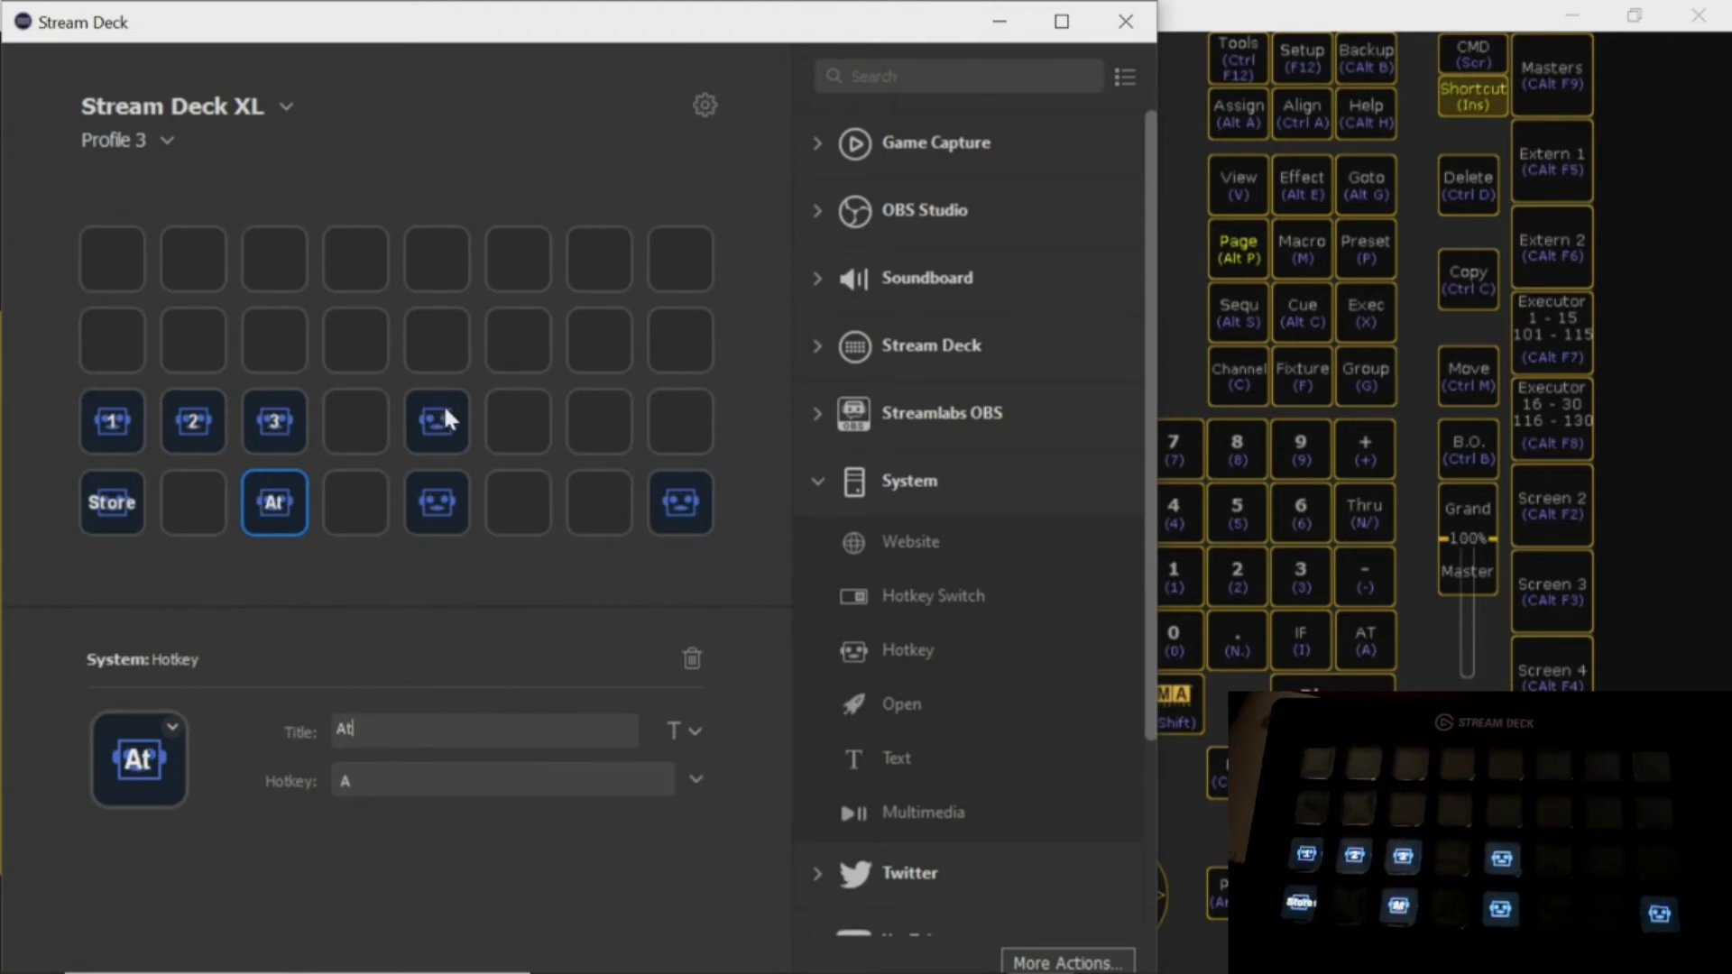
Assign Ctrl+F to the spare row-3 key and retitle it full.
{"action": "left_click", "coordinate": [435, 412]}
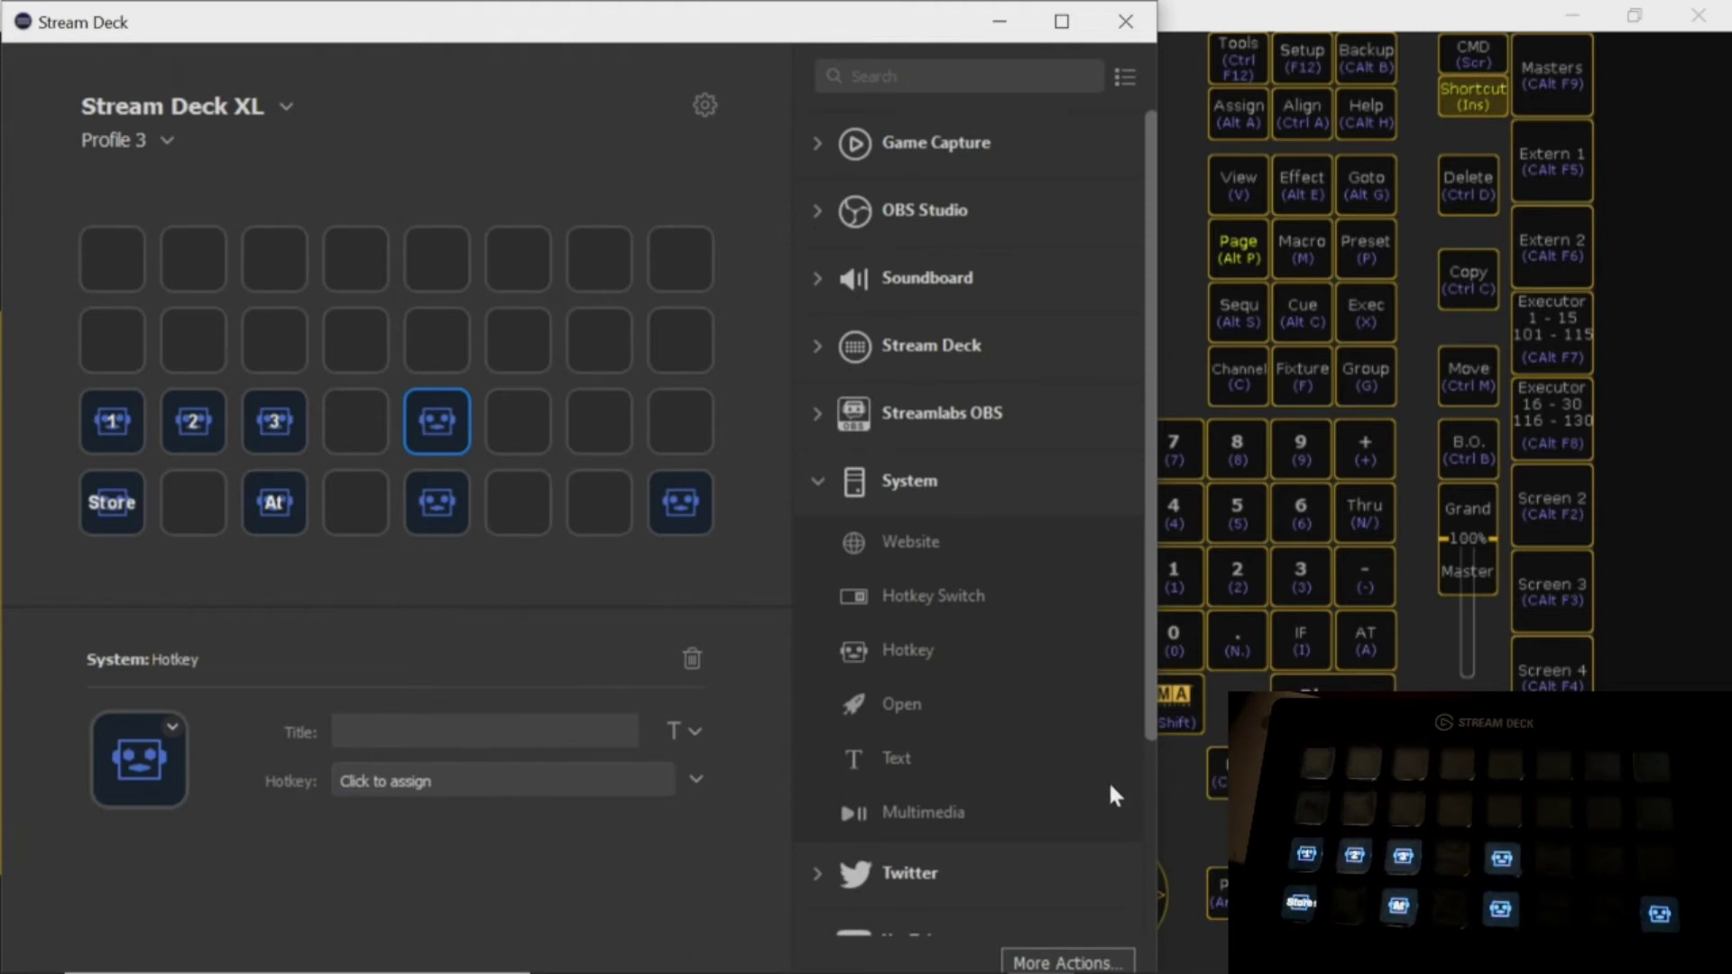
{"action": "left_click", "coordinate": [696, 780]}
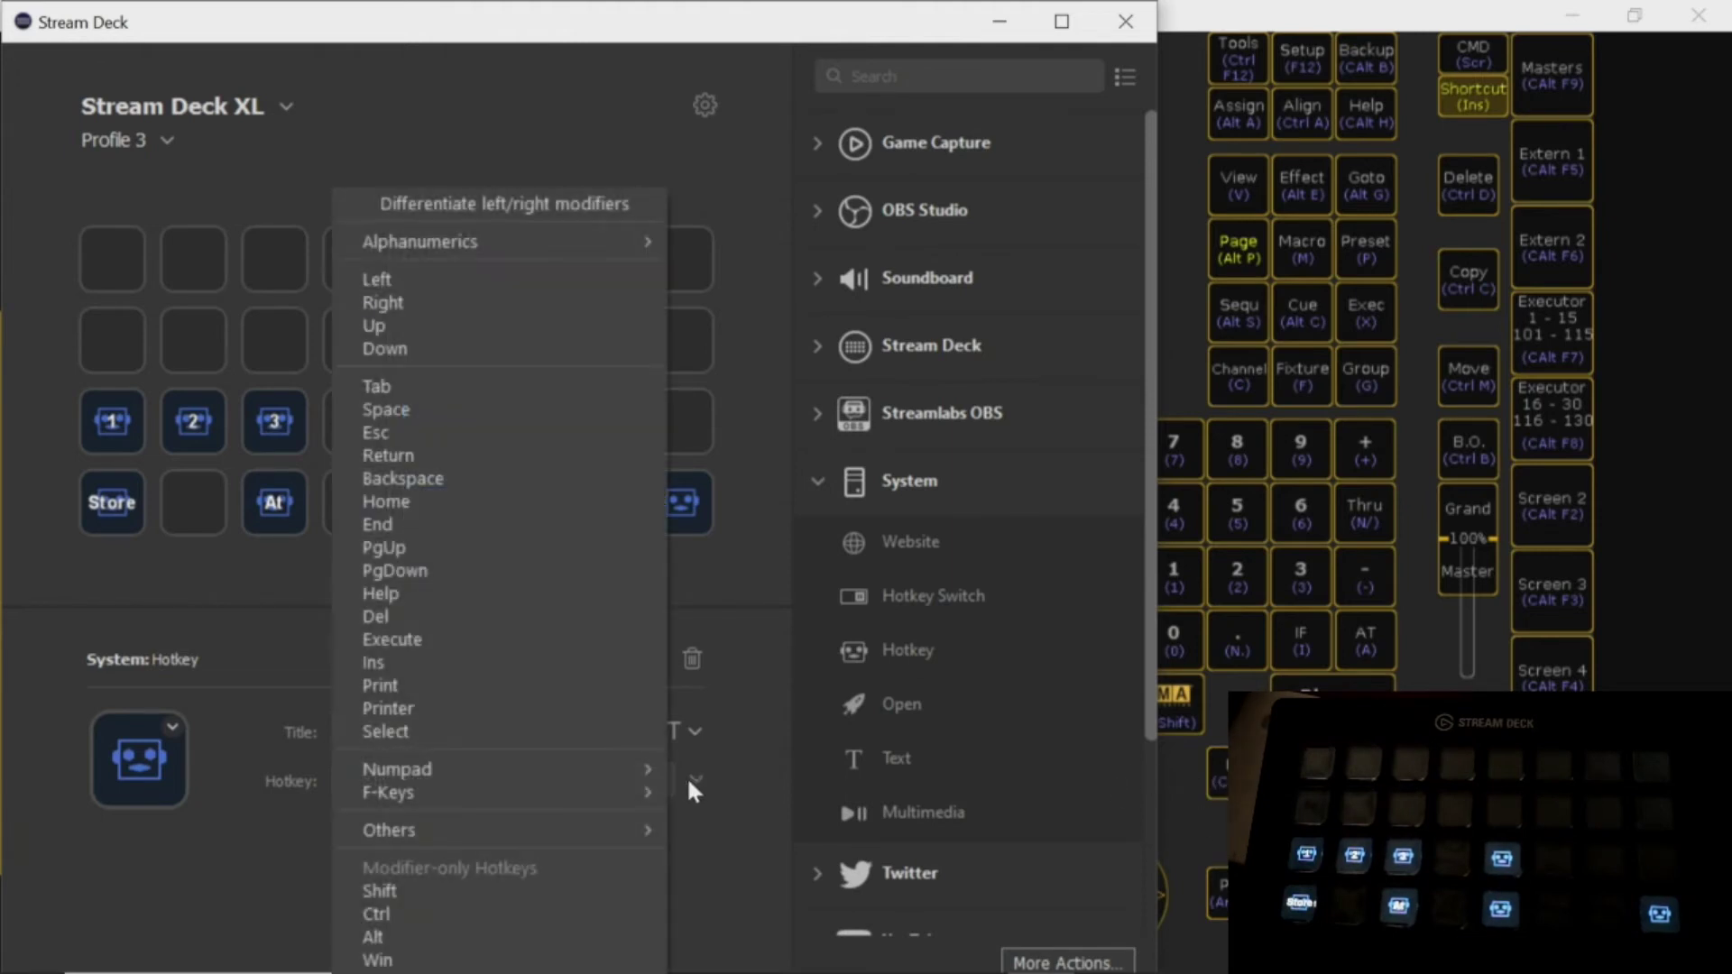
{"action": "mouse_move", "coordinate": [397, 768]}
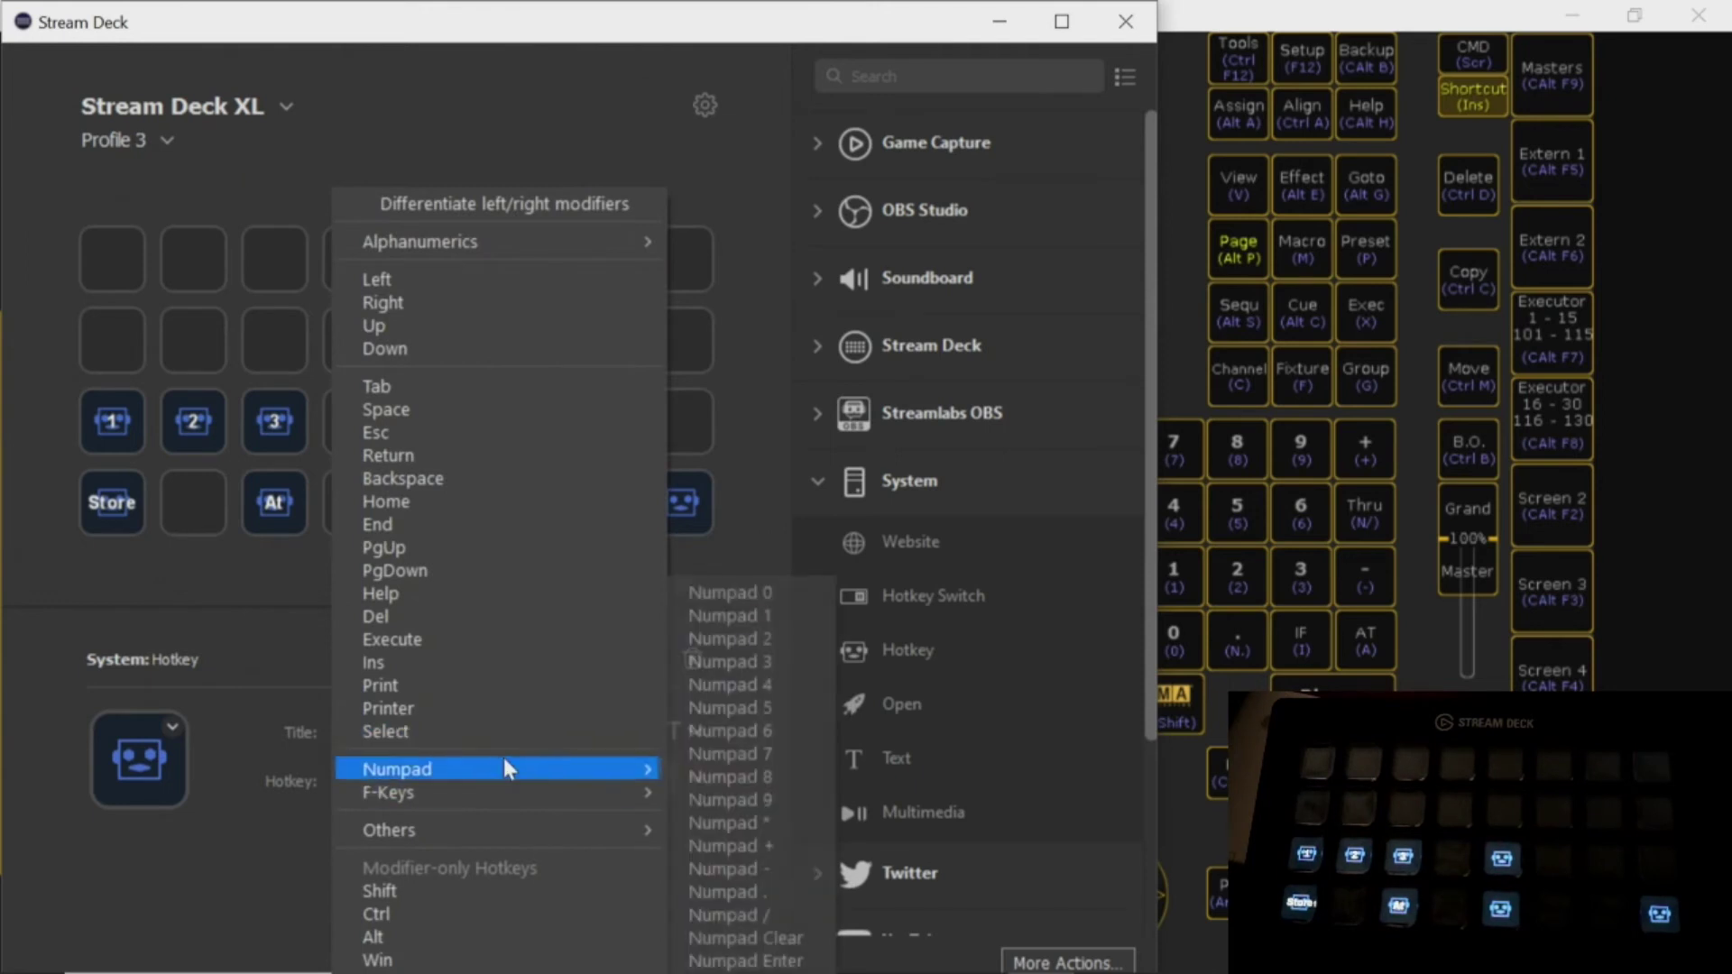
{"action": "key", "text": "ctrl"}
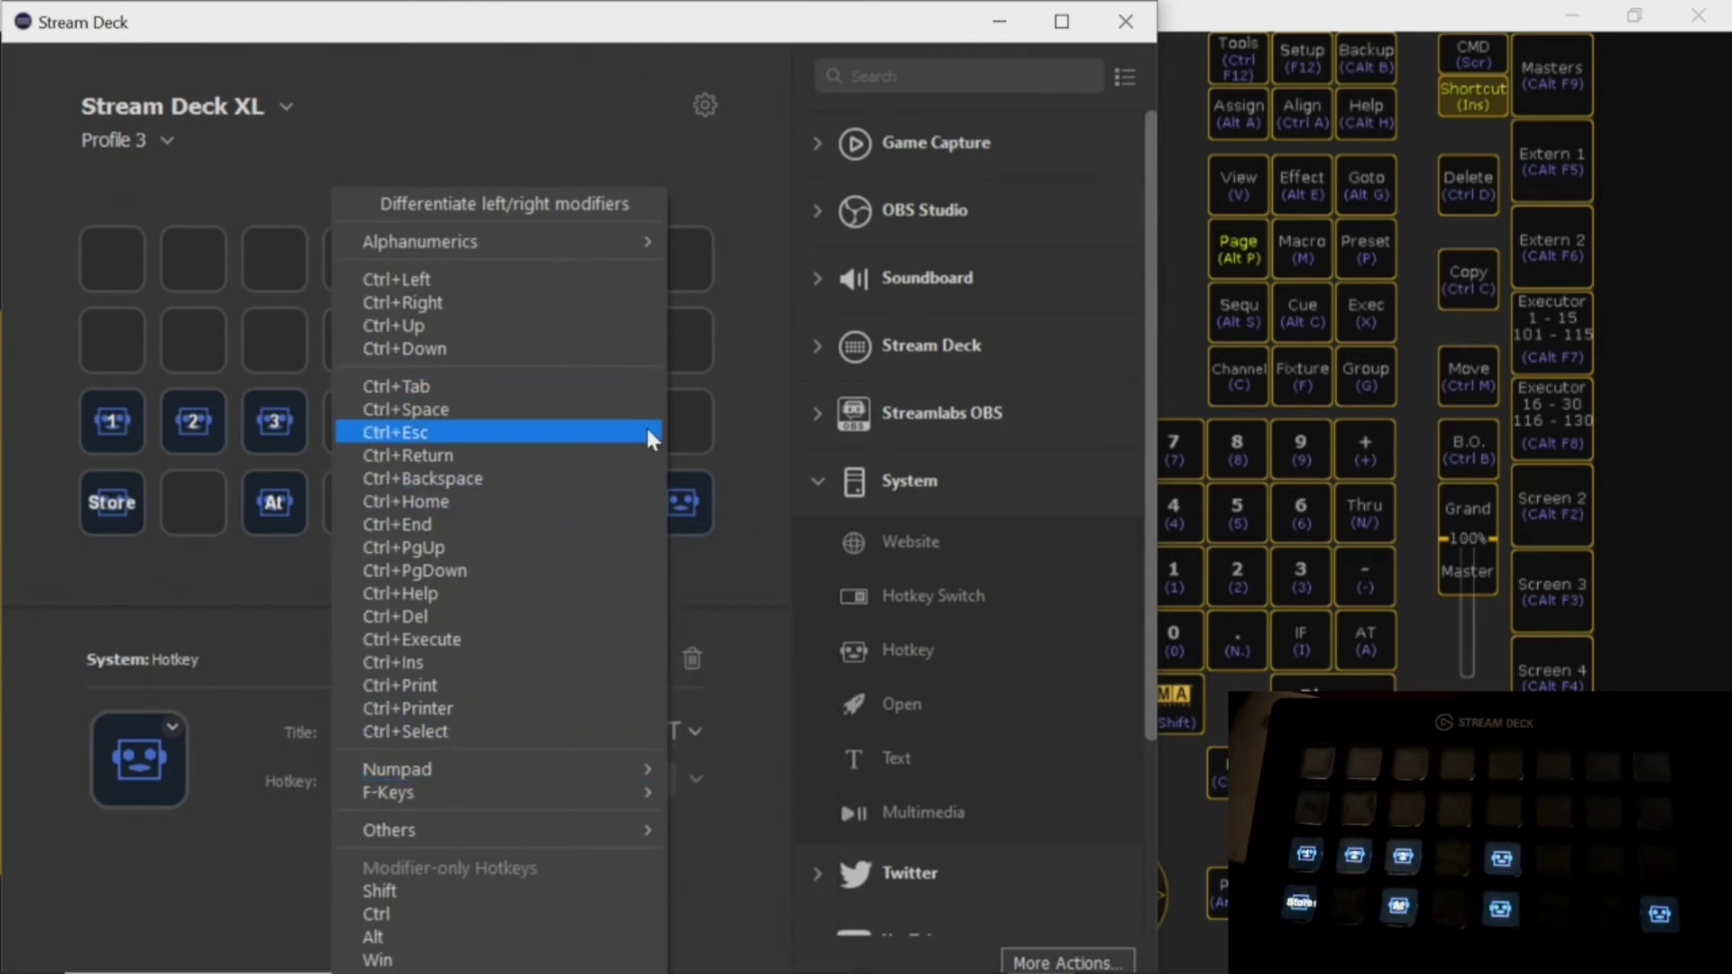
{"action": "mouse_move", "coordinate": [419, 240]}
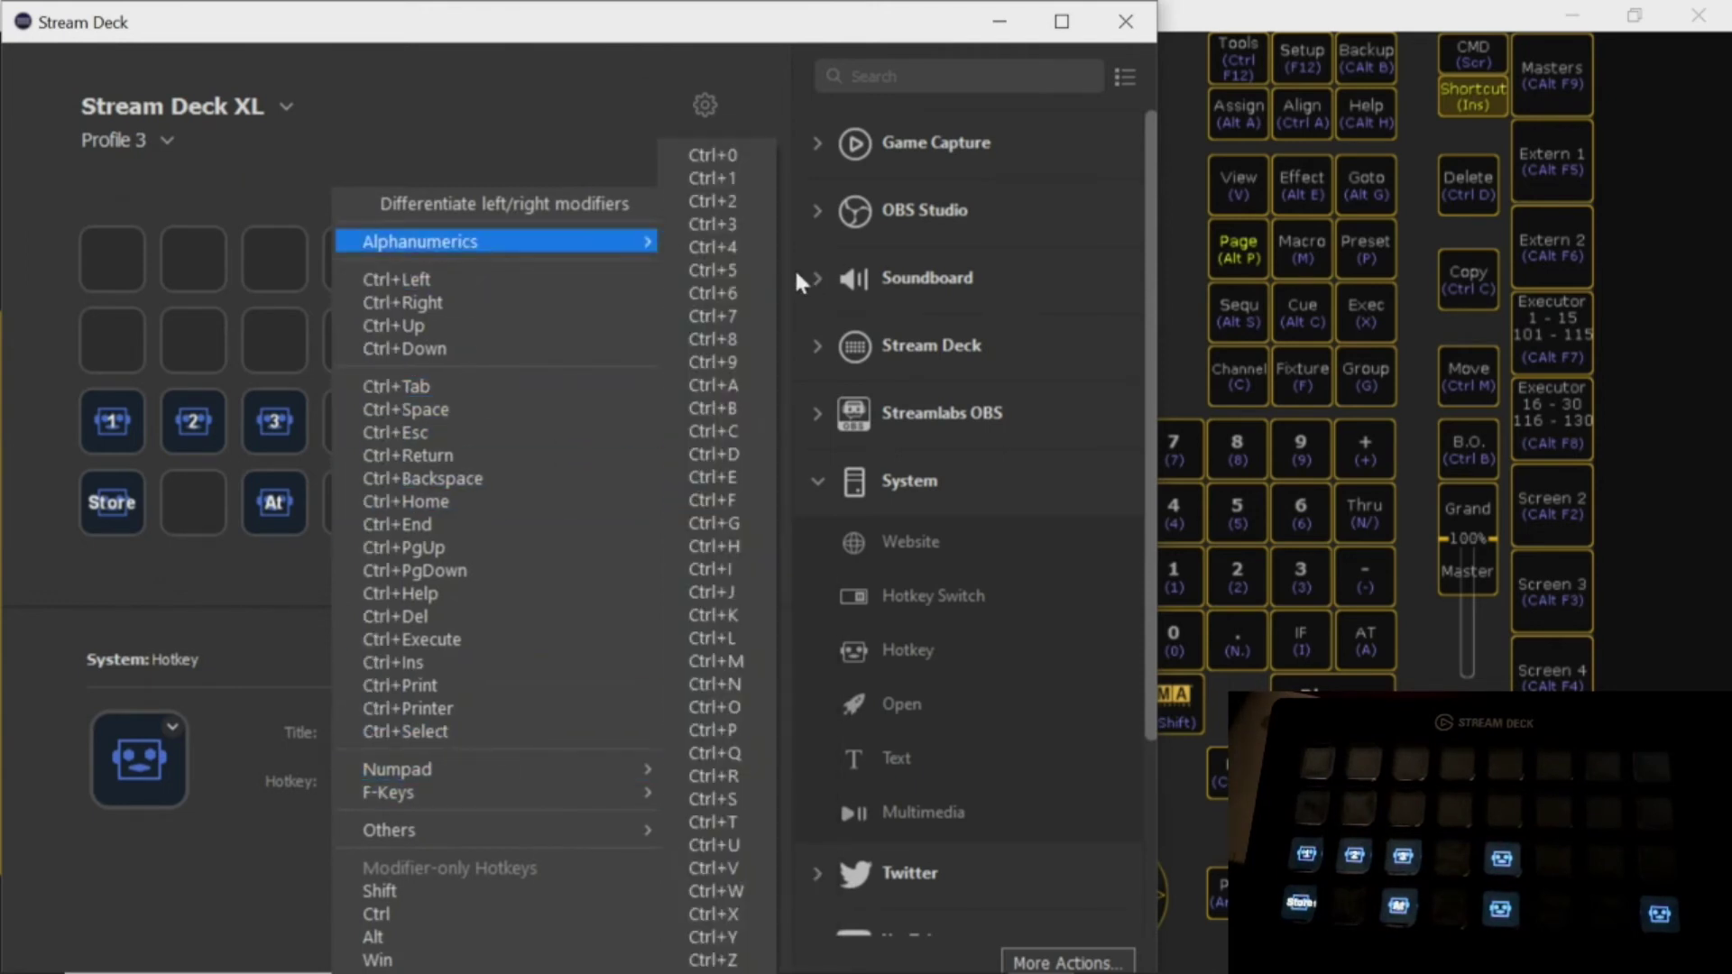
{"action": "left_click", "coordinate": [739, 495]}
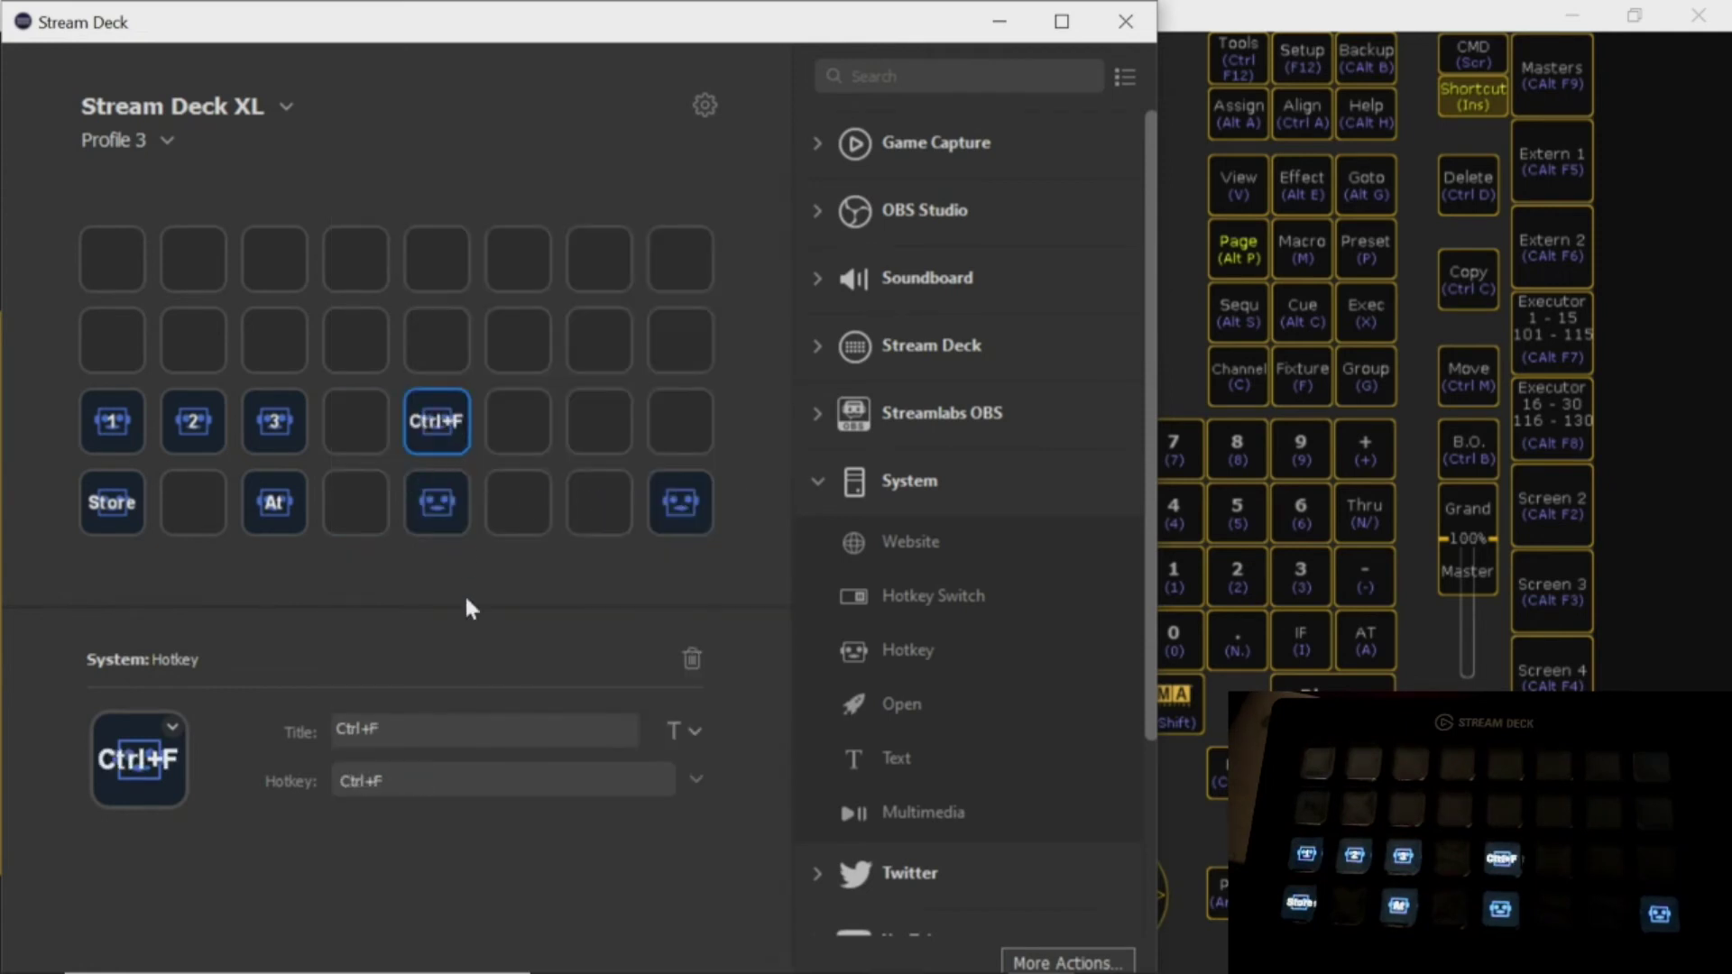
{"action": "left_click", "coordinate": [395, 731]}
{"action": "key", "text": "BackSpace"}
{"action": "key", "text": "BackSpace"}
{"action": "key", "text": "BackSpace"}
{"action": "key", "text": "BackSpace"}
{"action": "key", "text": "BackSpace"}
{"action": "key", "text": "BackSpace"}
{"action": "type", "text": "f"}
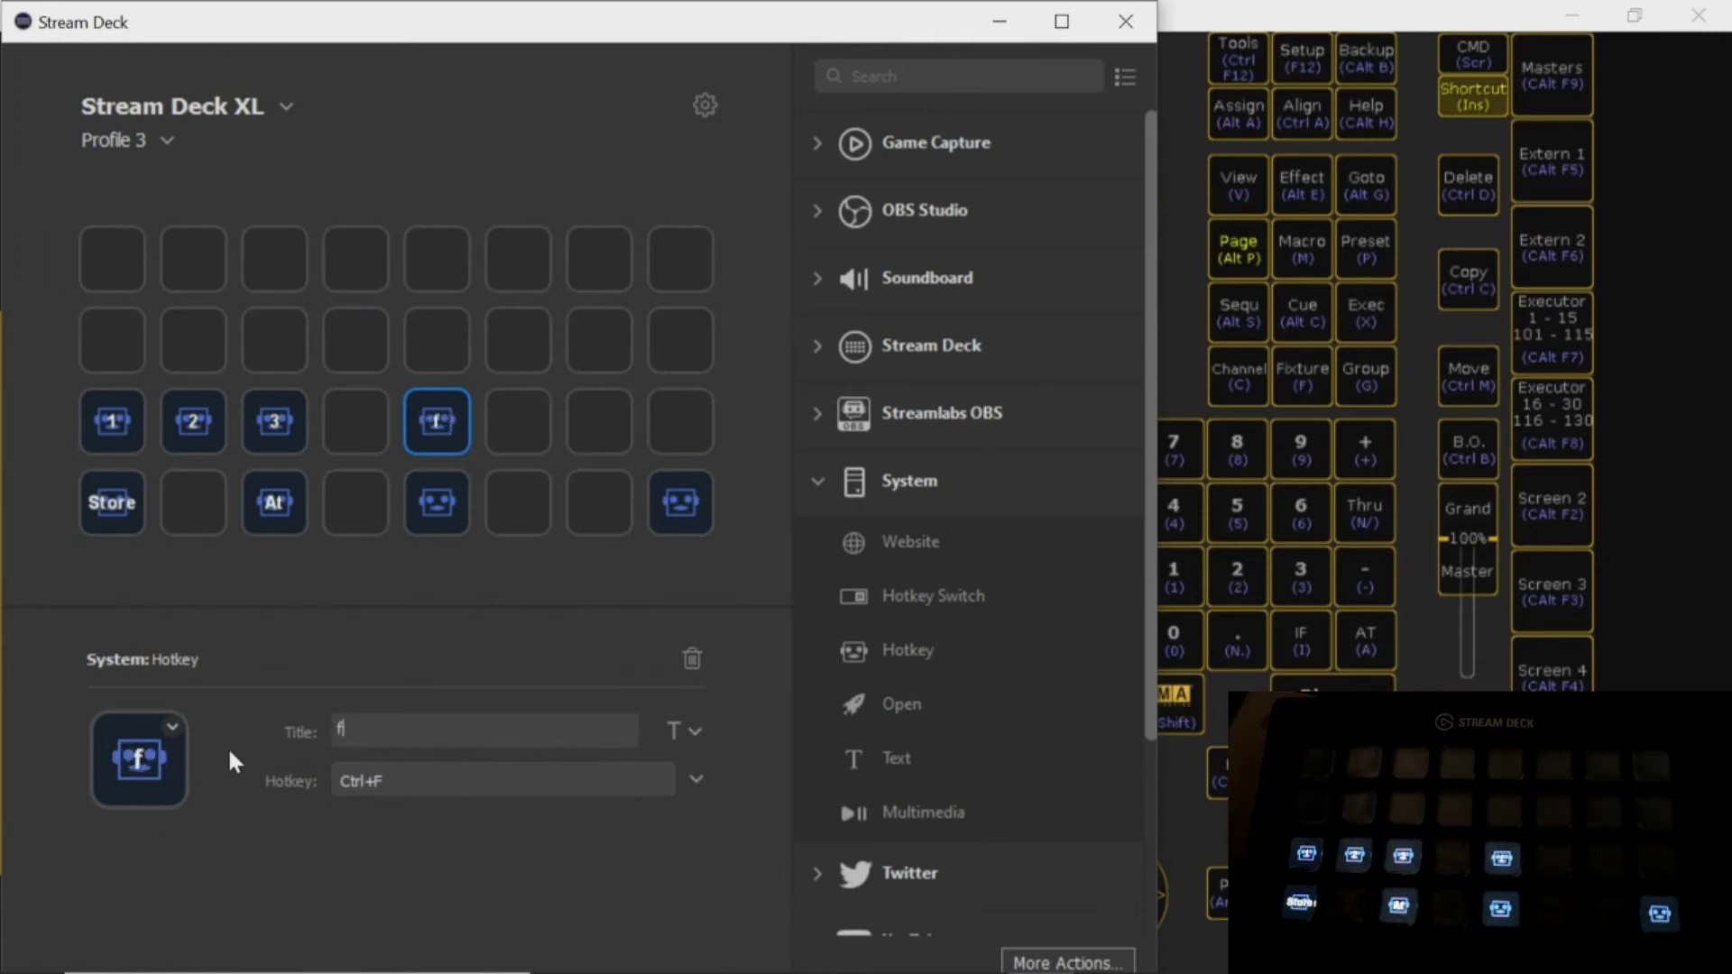
{"action": "type", "text": "ull"}
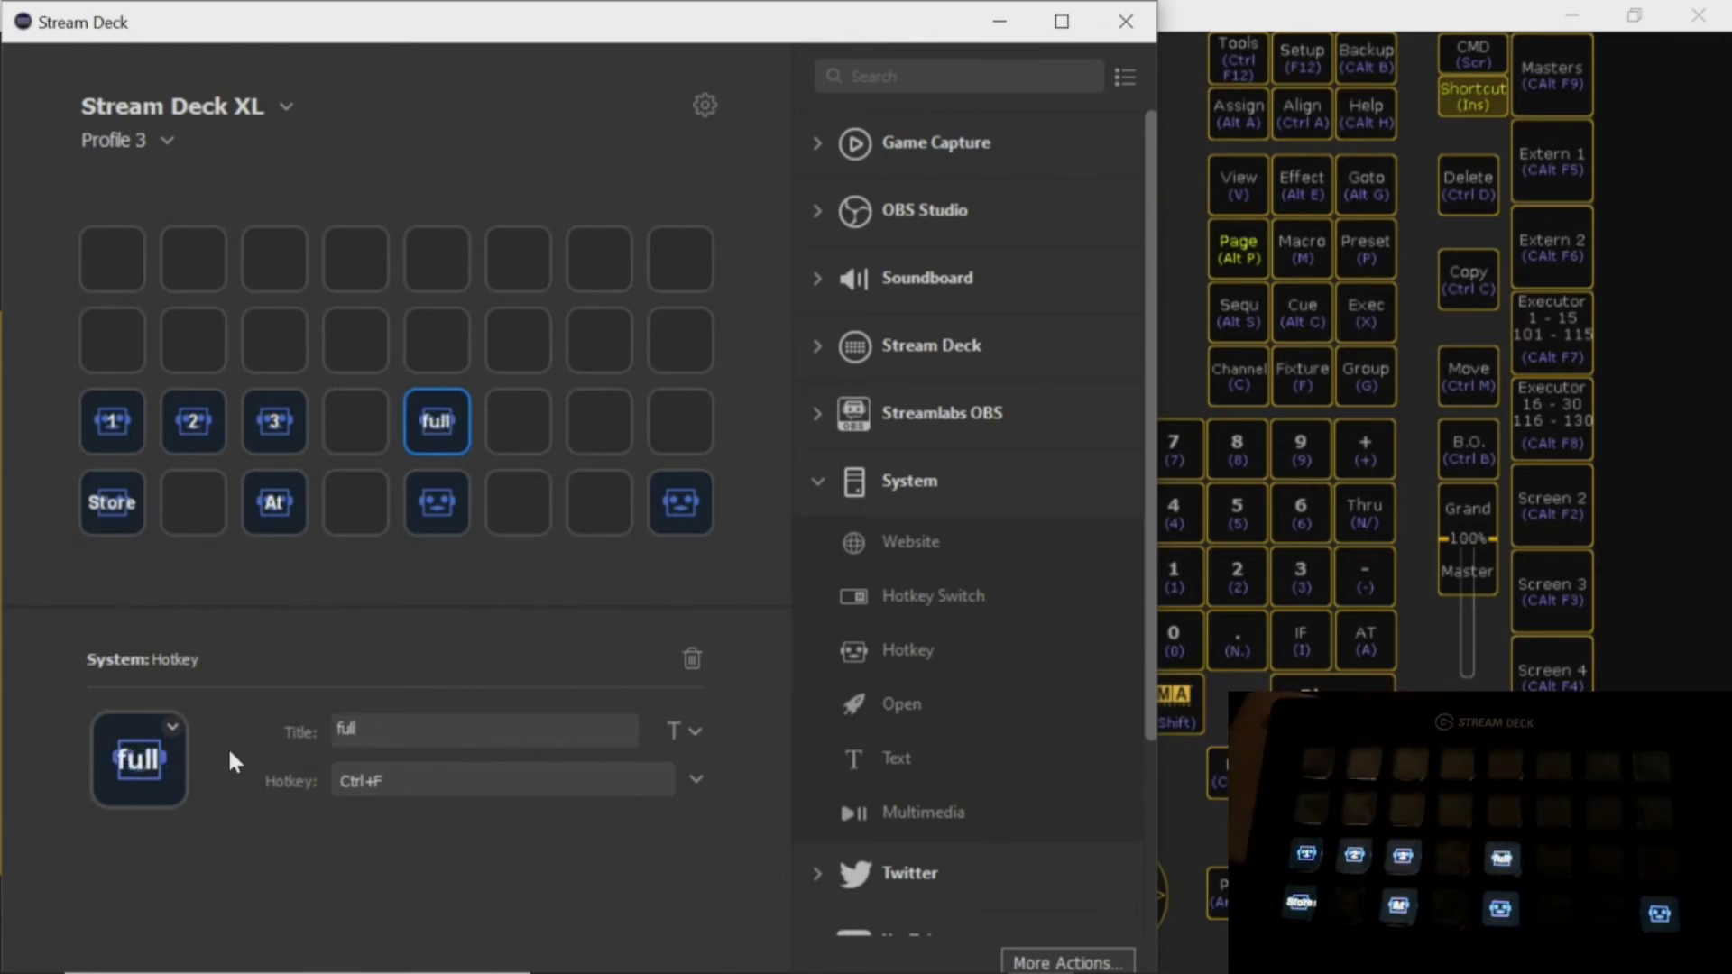
{"action": "left_click", "coordinate": [437, 509]}
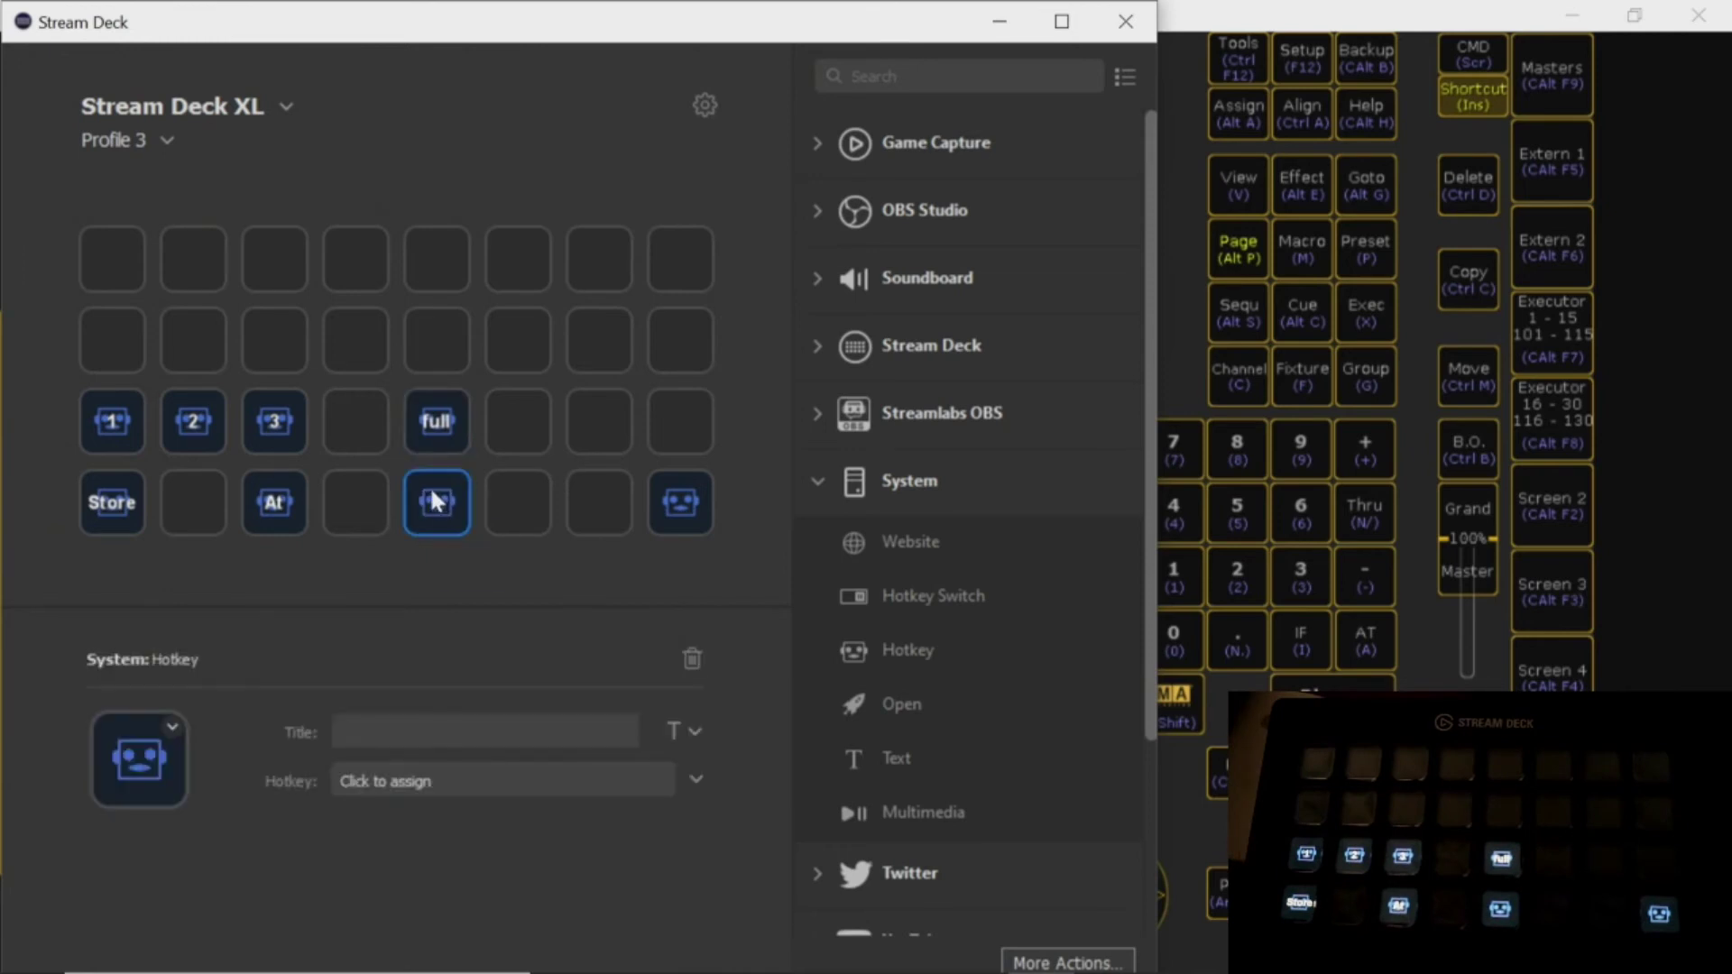
Make the bottom-row key send Numpad Enter, titled Enter.
{"action": "left_click", "coordinate": [678, 781]}
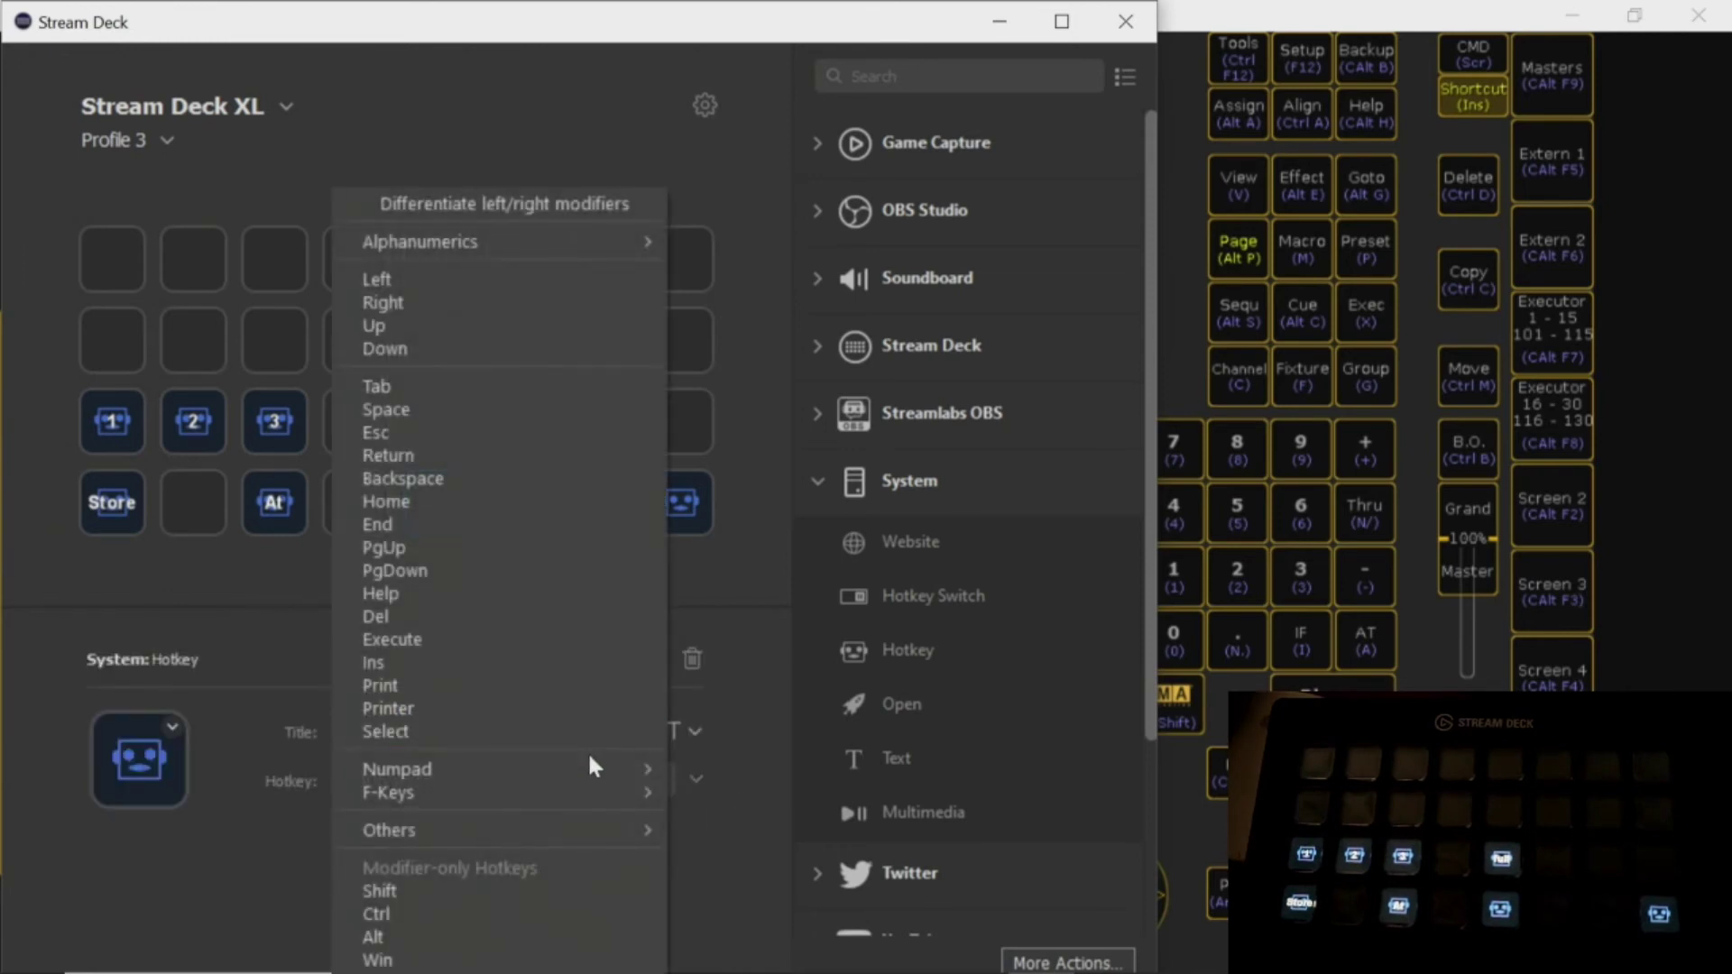
{"action": "left_click", "coordinate": [698, 955]}
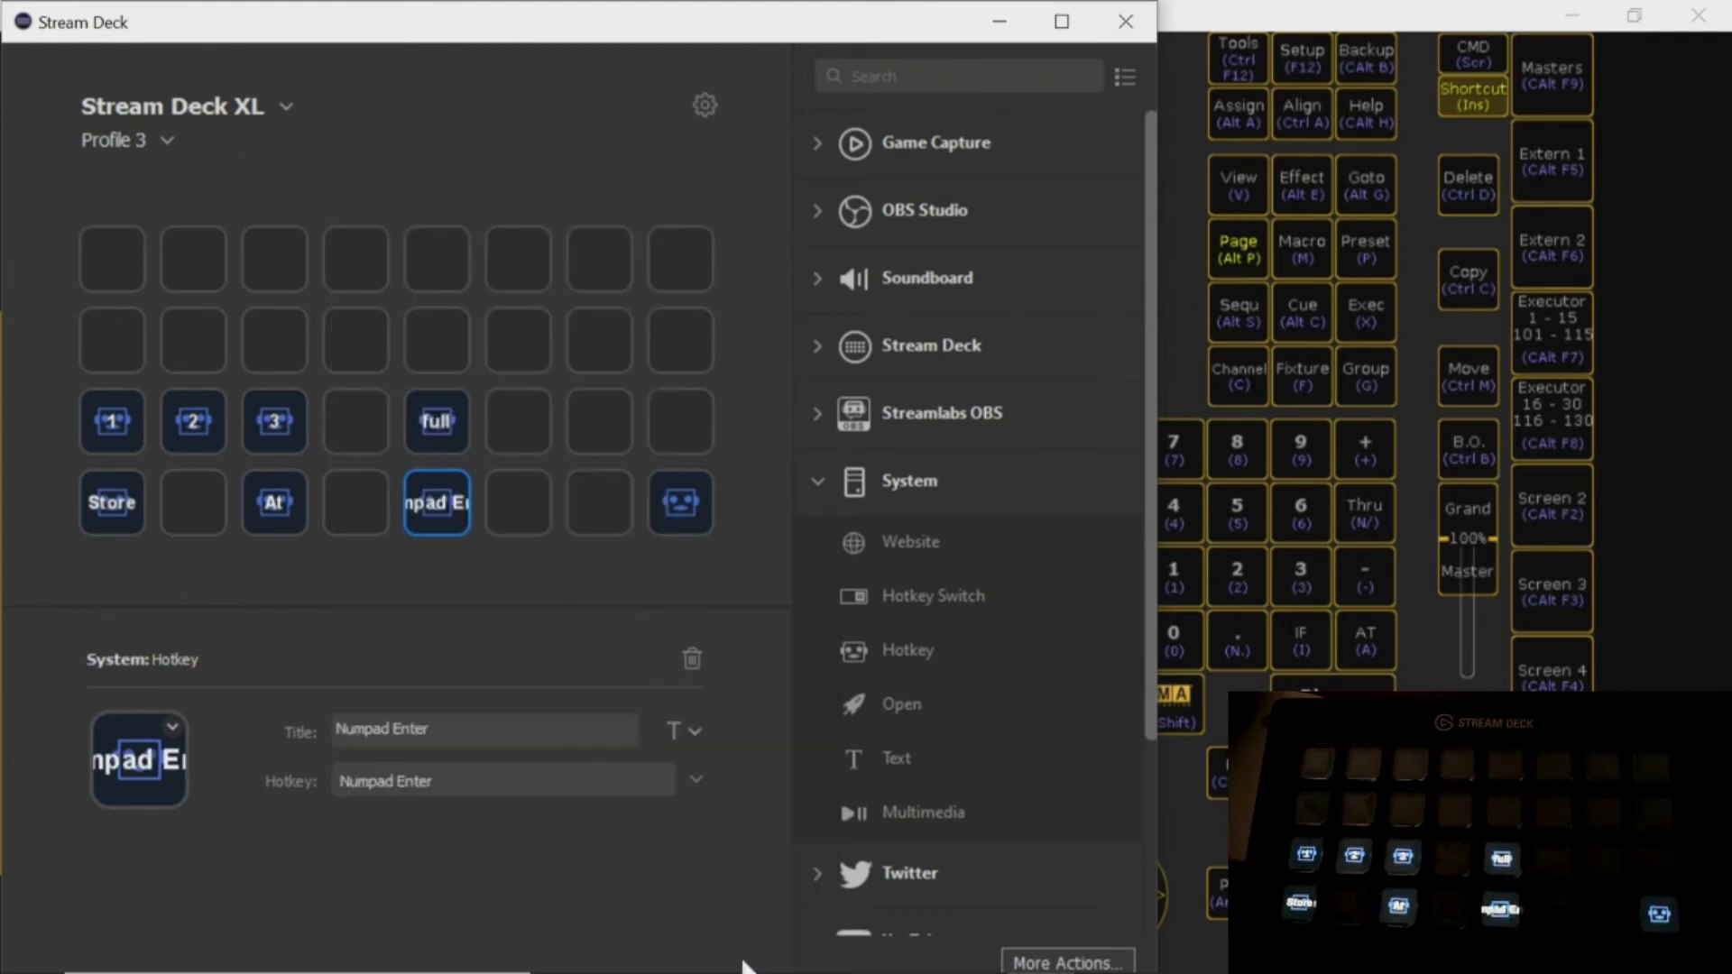
{"action": "left_click_drag", "start_coordinate": [391, 731], "coordinate": [312, 732]}
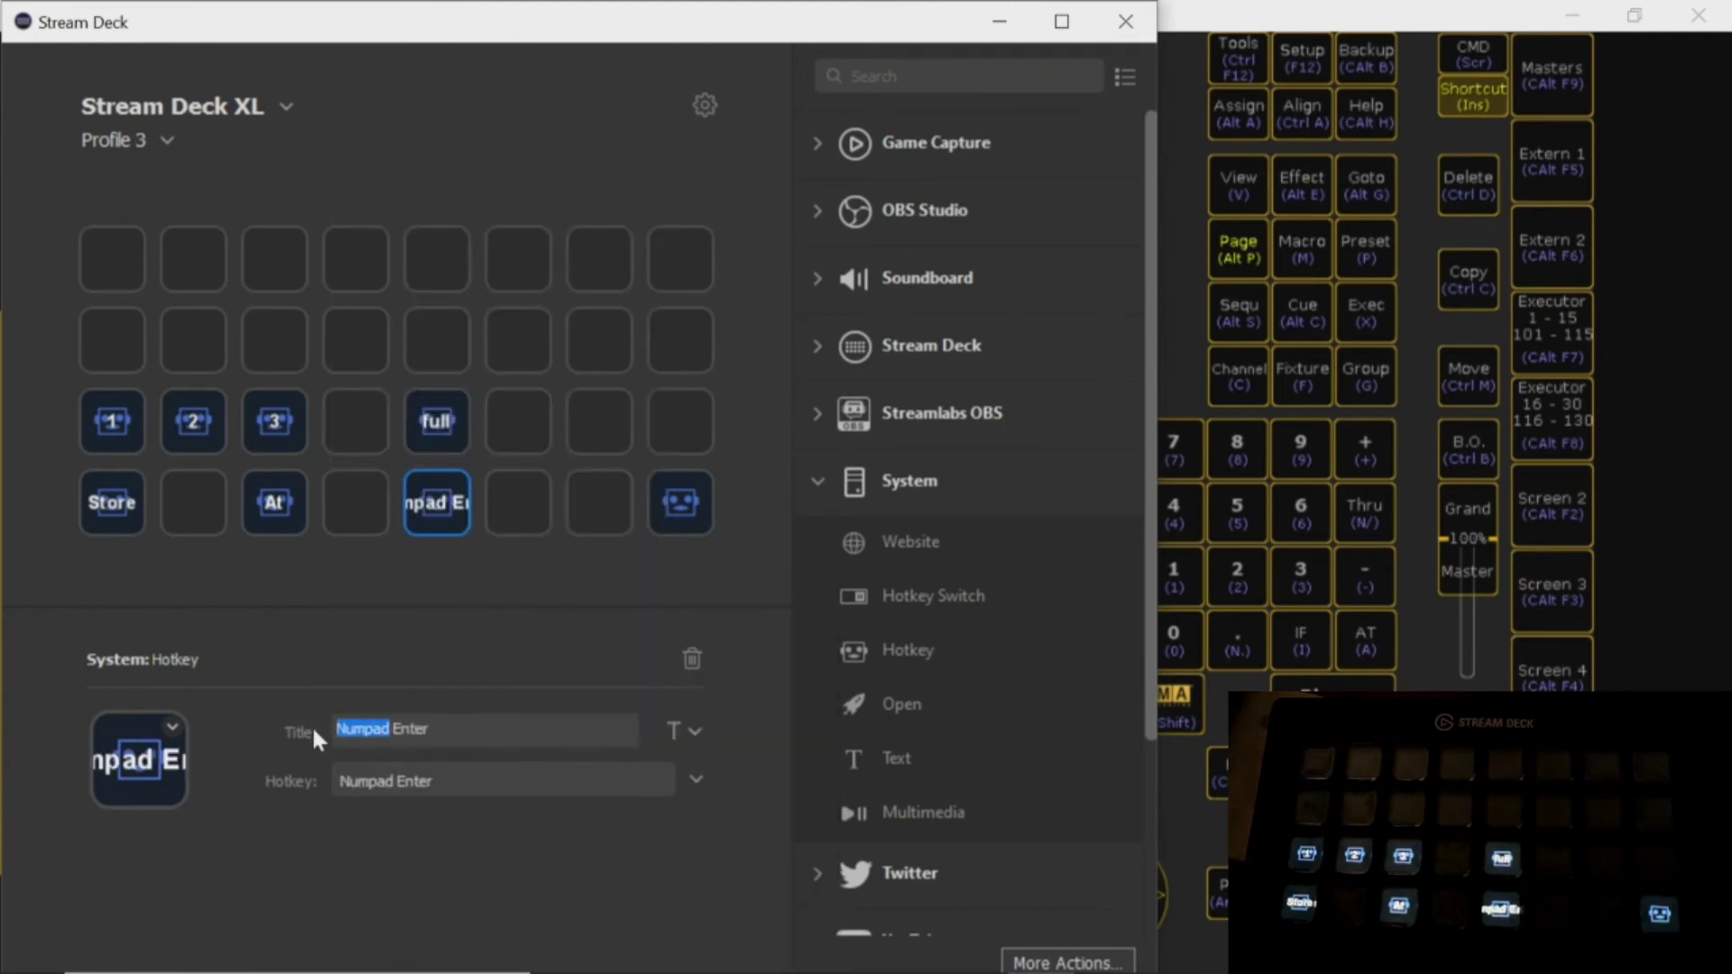
{"action": "key", "text": "BackSpace"}
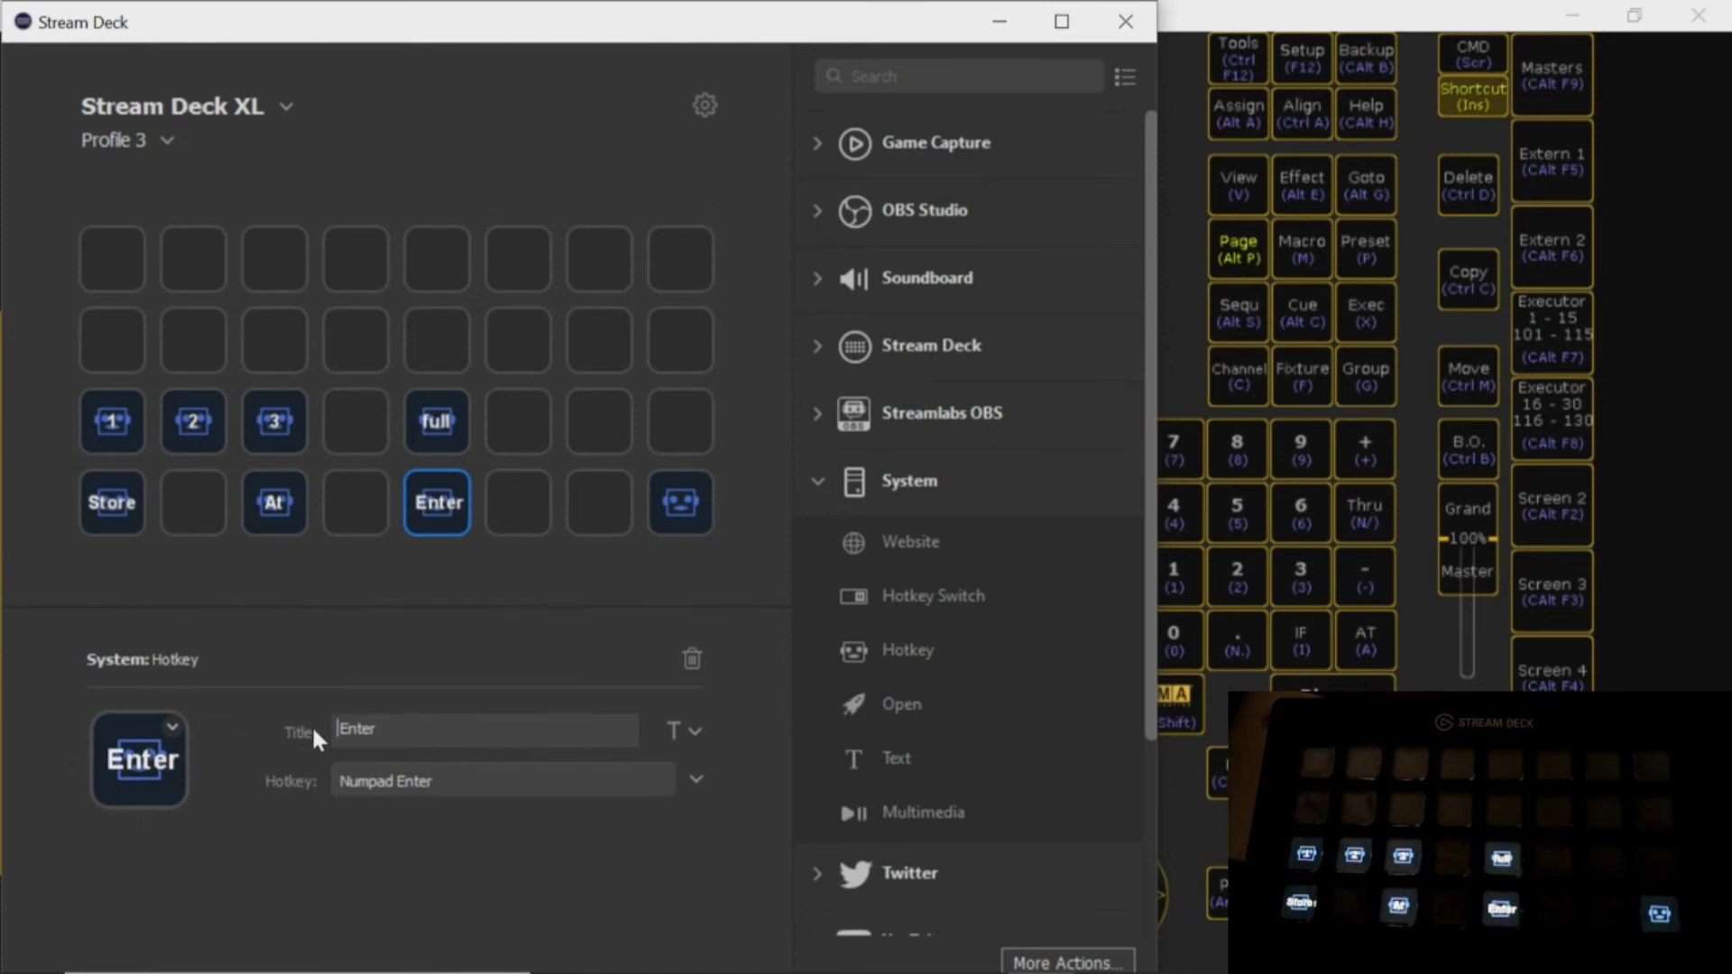
Make the last bottom-row key send Del and retitle it clear.
{"action": "left_click", "coordinate": [692, 510]}
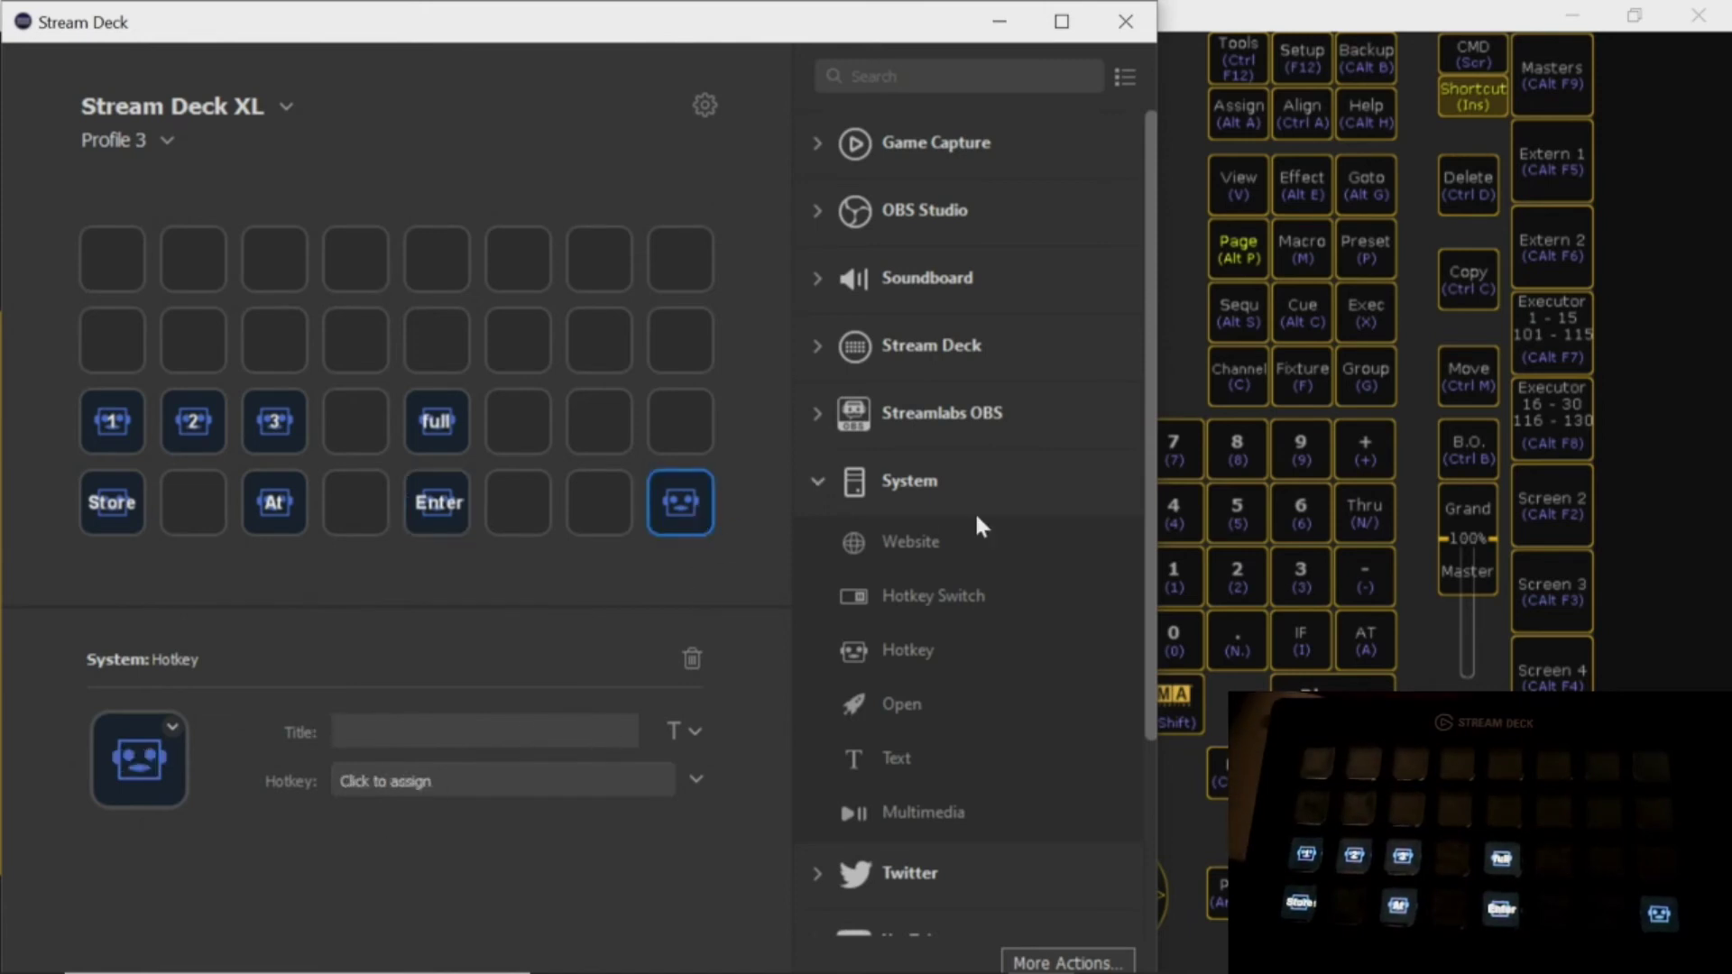
{"action": "left_click", "coordinate": [1174, 162]}
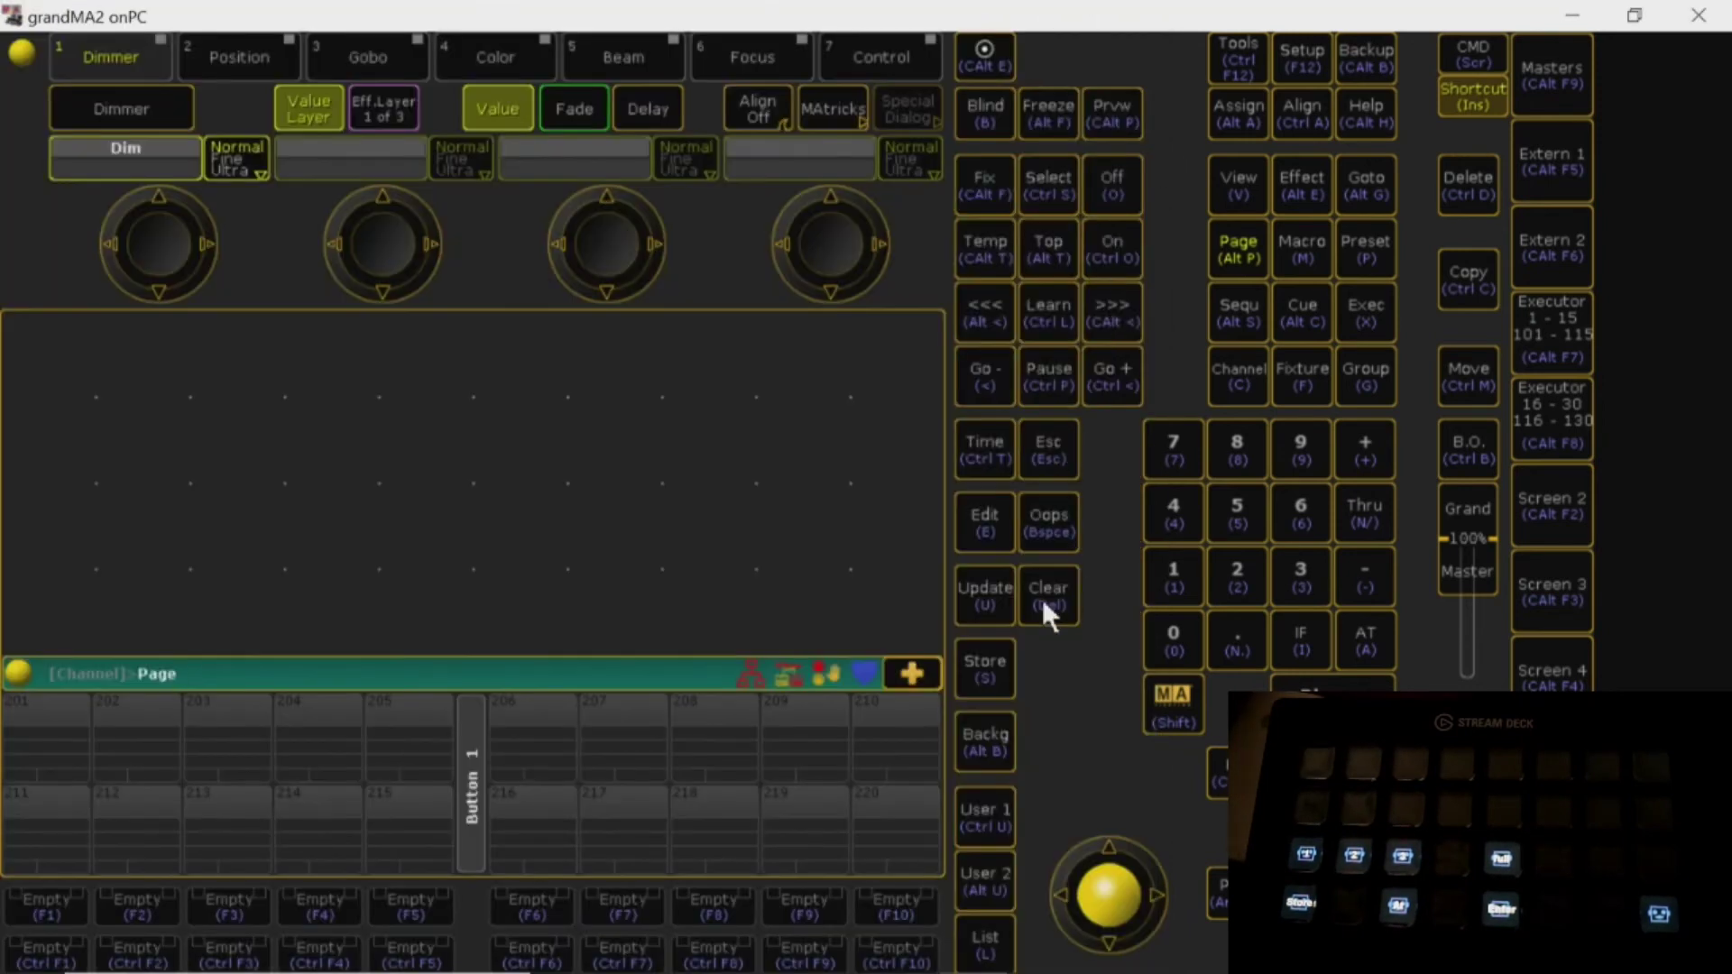
{"action": "left_click", "coordinate": [1041, 947]}
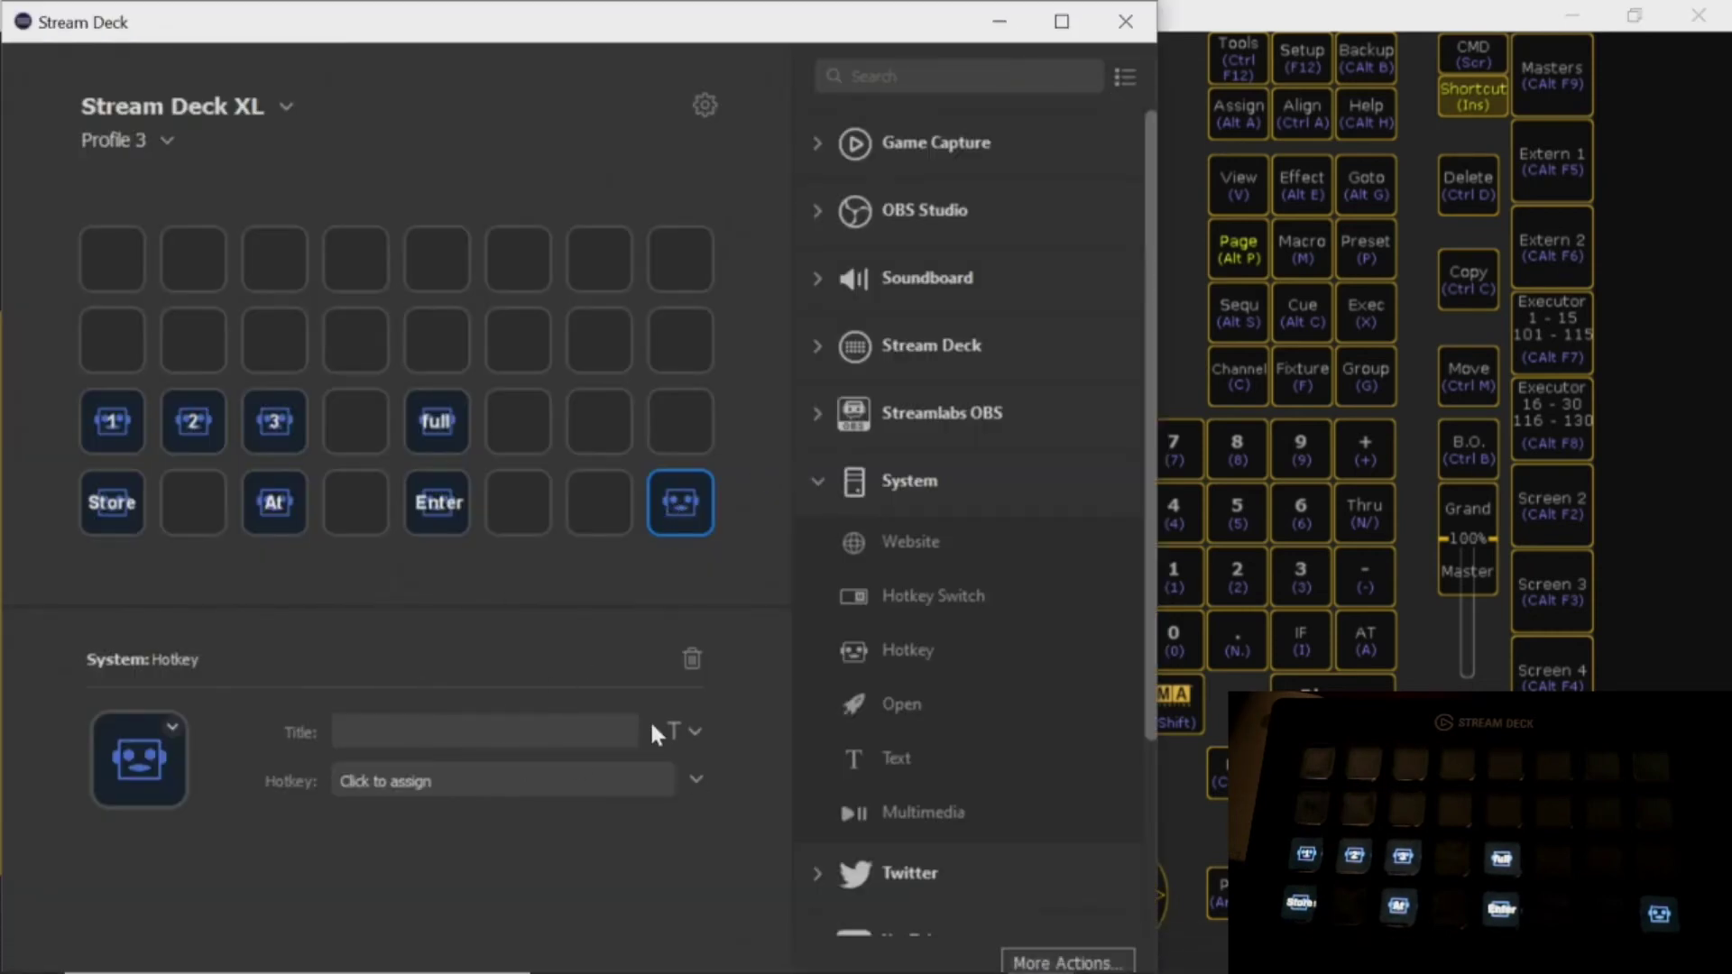
{"action": "left_click", "coordinate": [539, 780]}
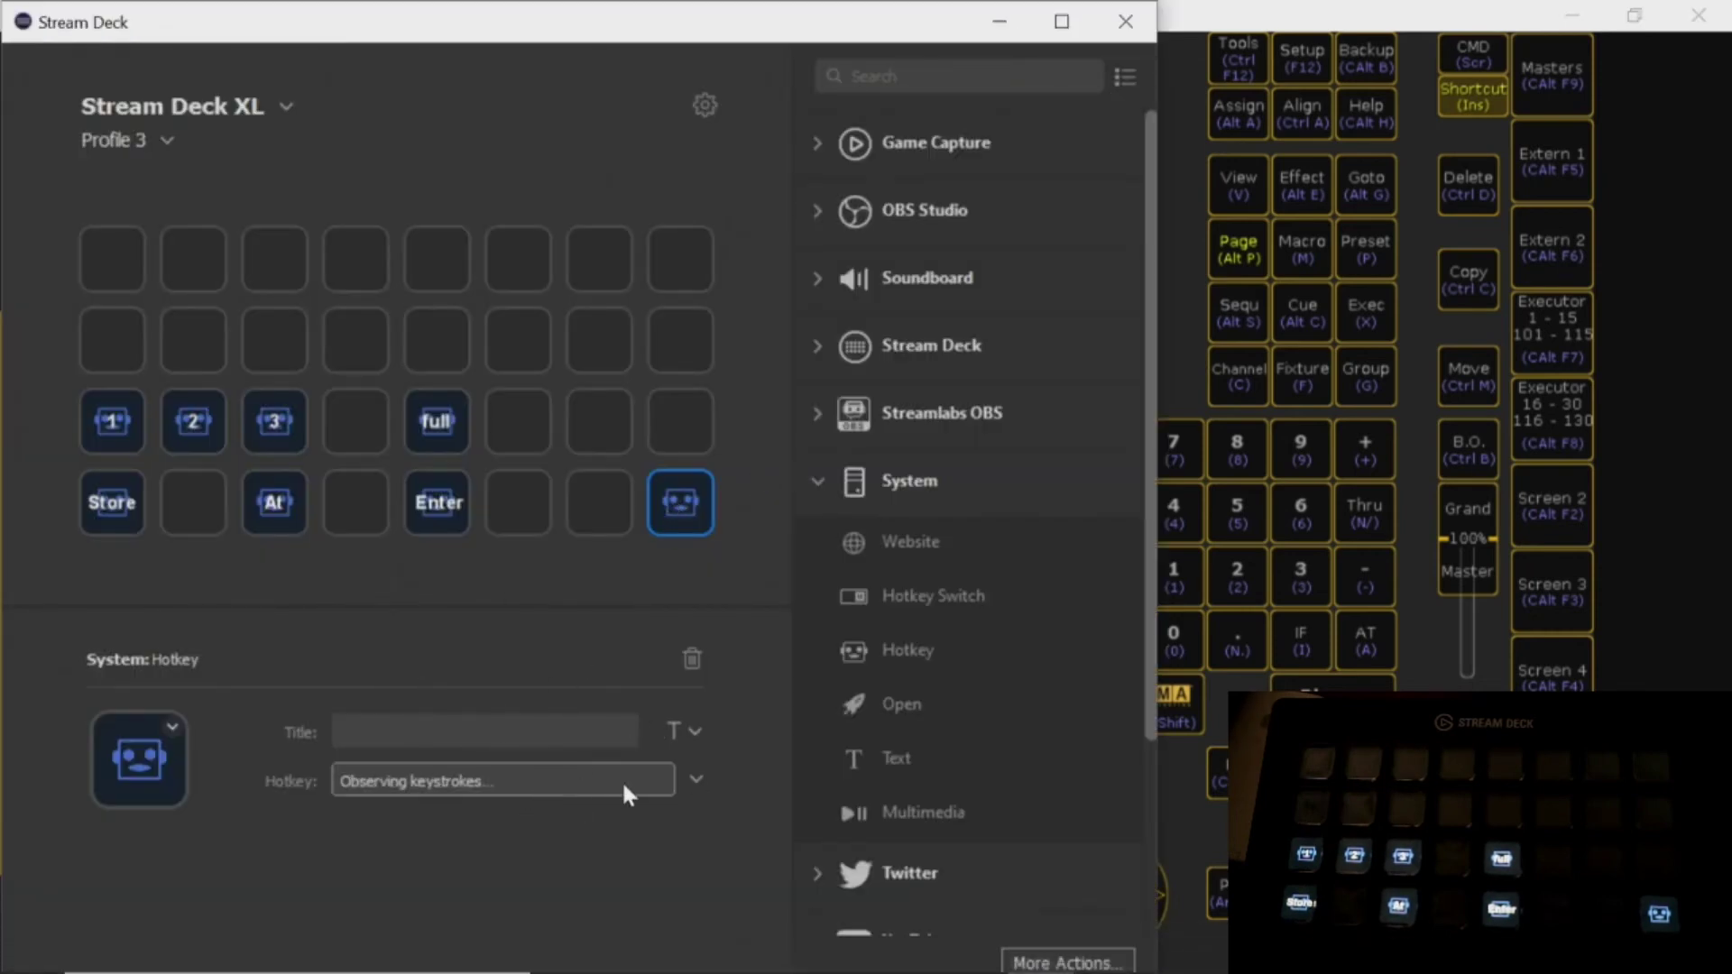
{"action": "left_click", "coordinate": [694, 779]}
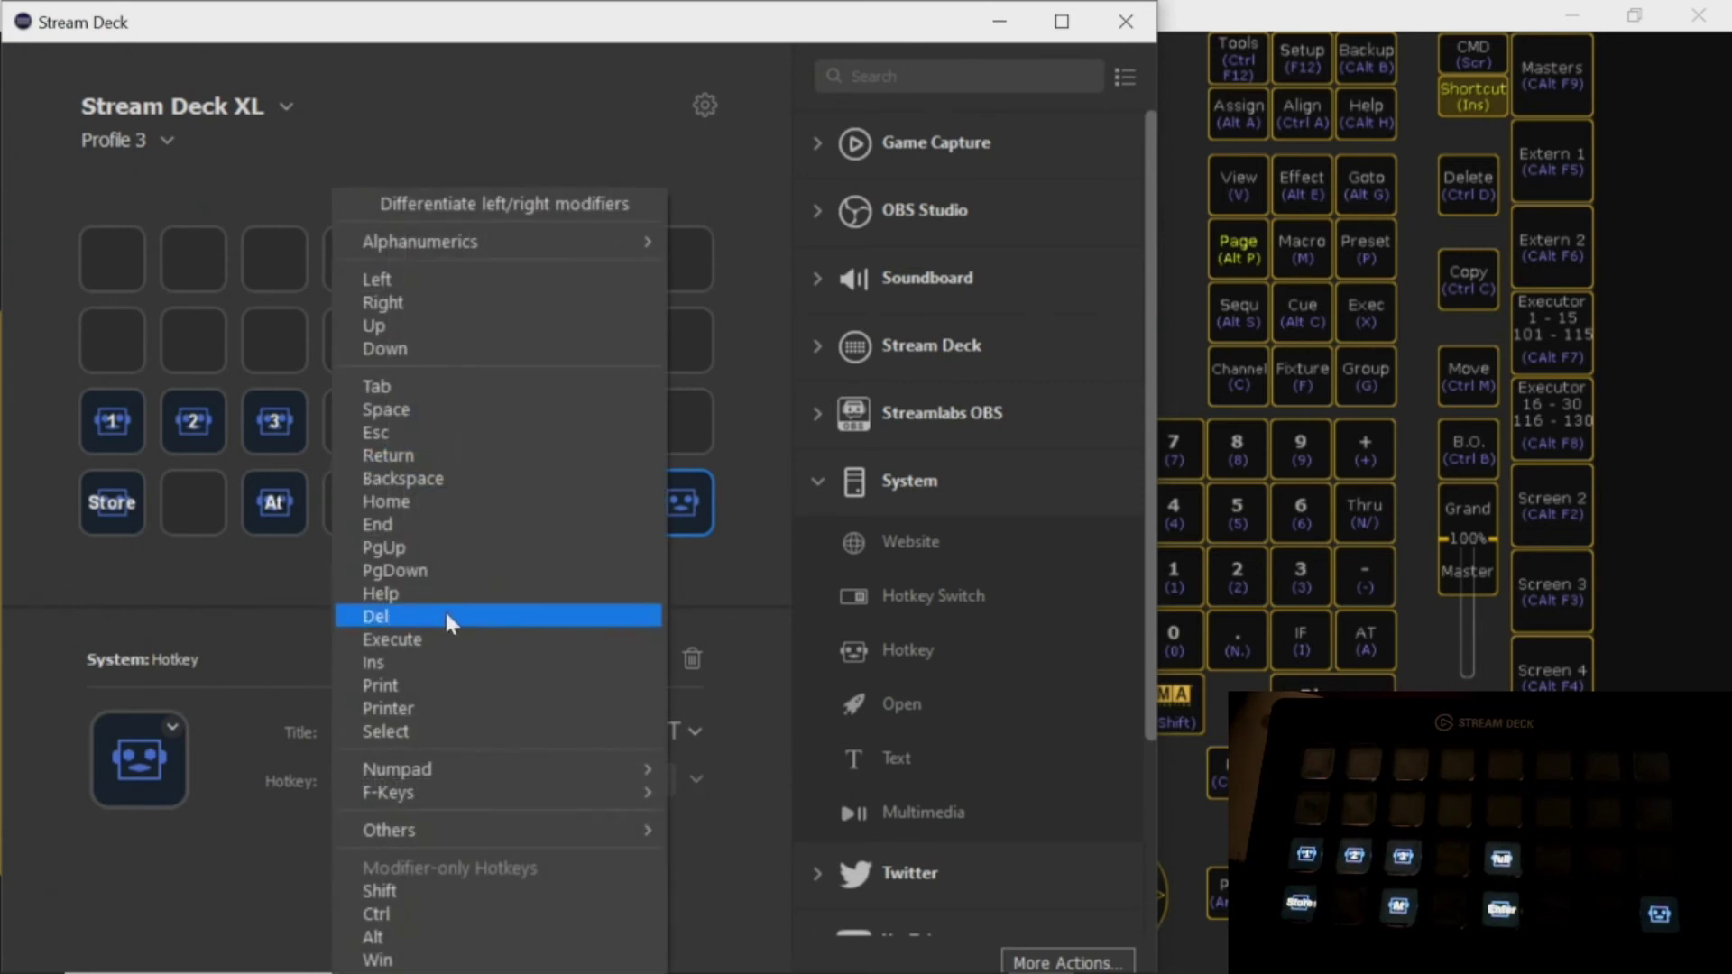
{"action": "left_click", "coordinate": [447, 618]}
{"action": "left_click", "coordinate": [406, 733]}
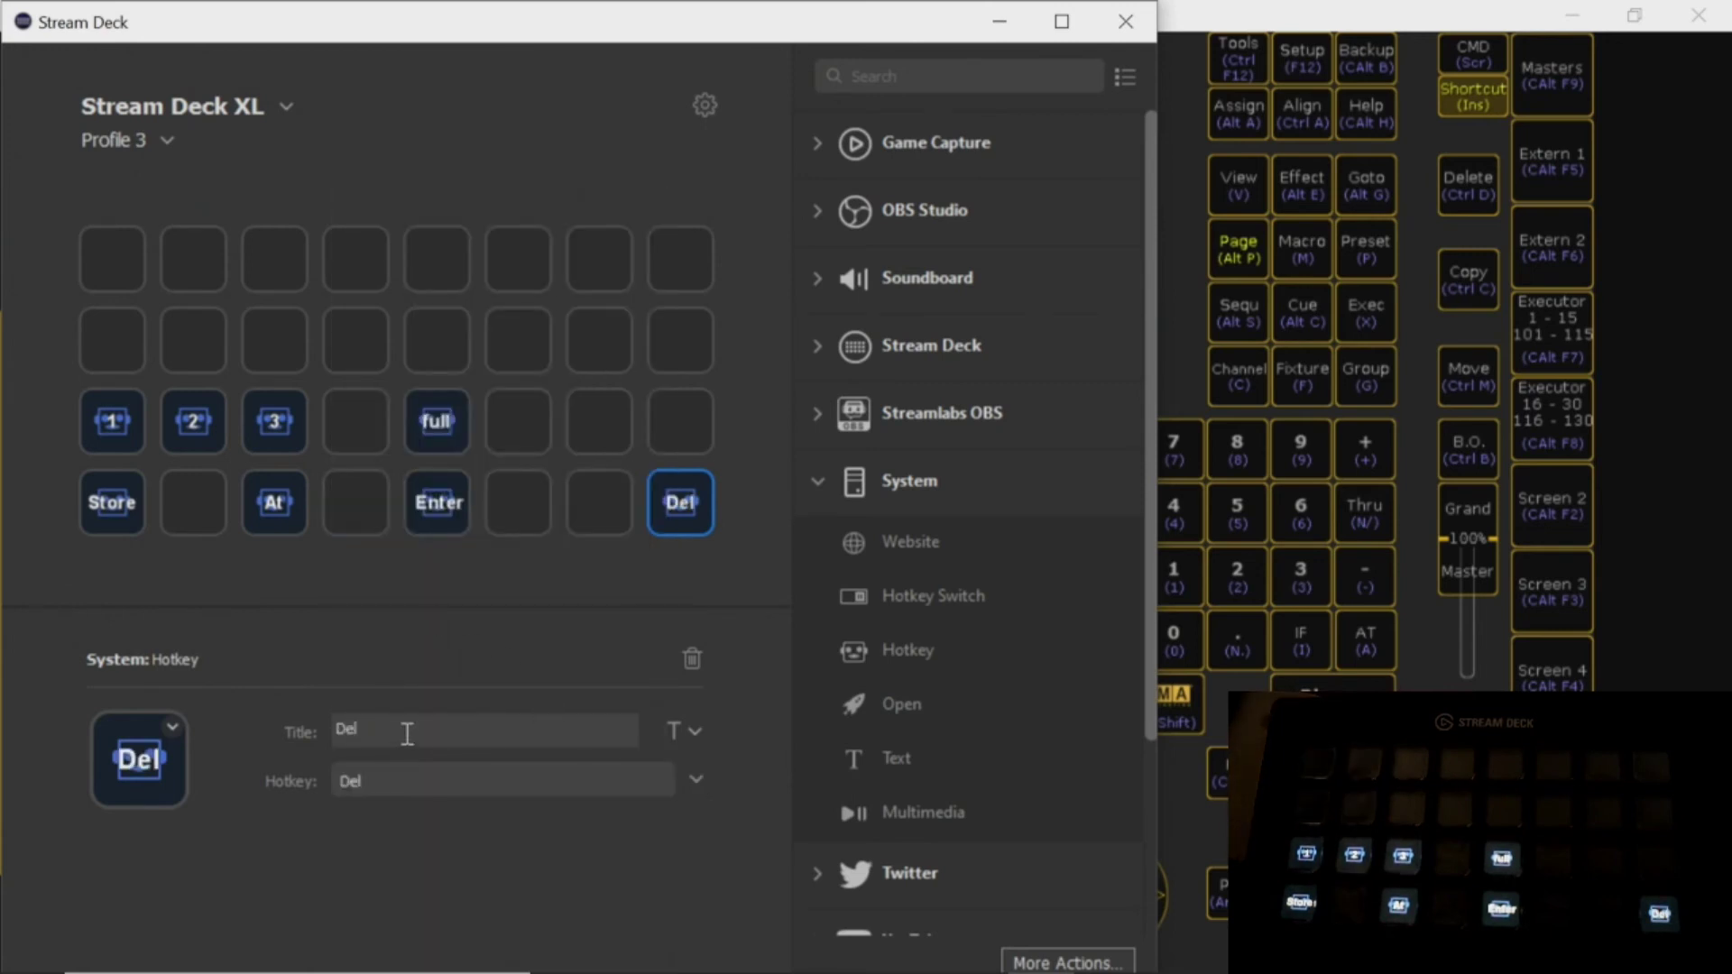
{"action": "key", "text": "BackSpace"}
{"action": "key", "text": "BackSpace"}
{"action": "key", "text": "BackSpace"}
{"action": "type", "text": "cl"}
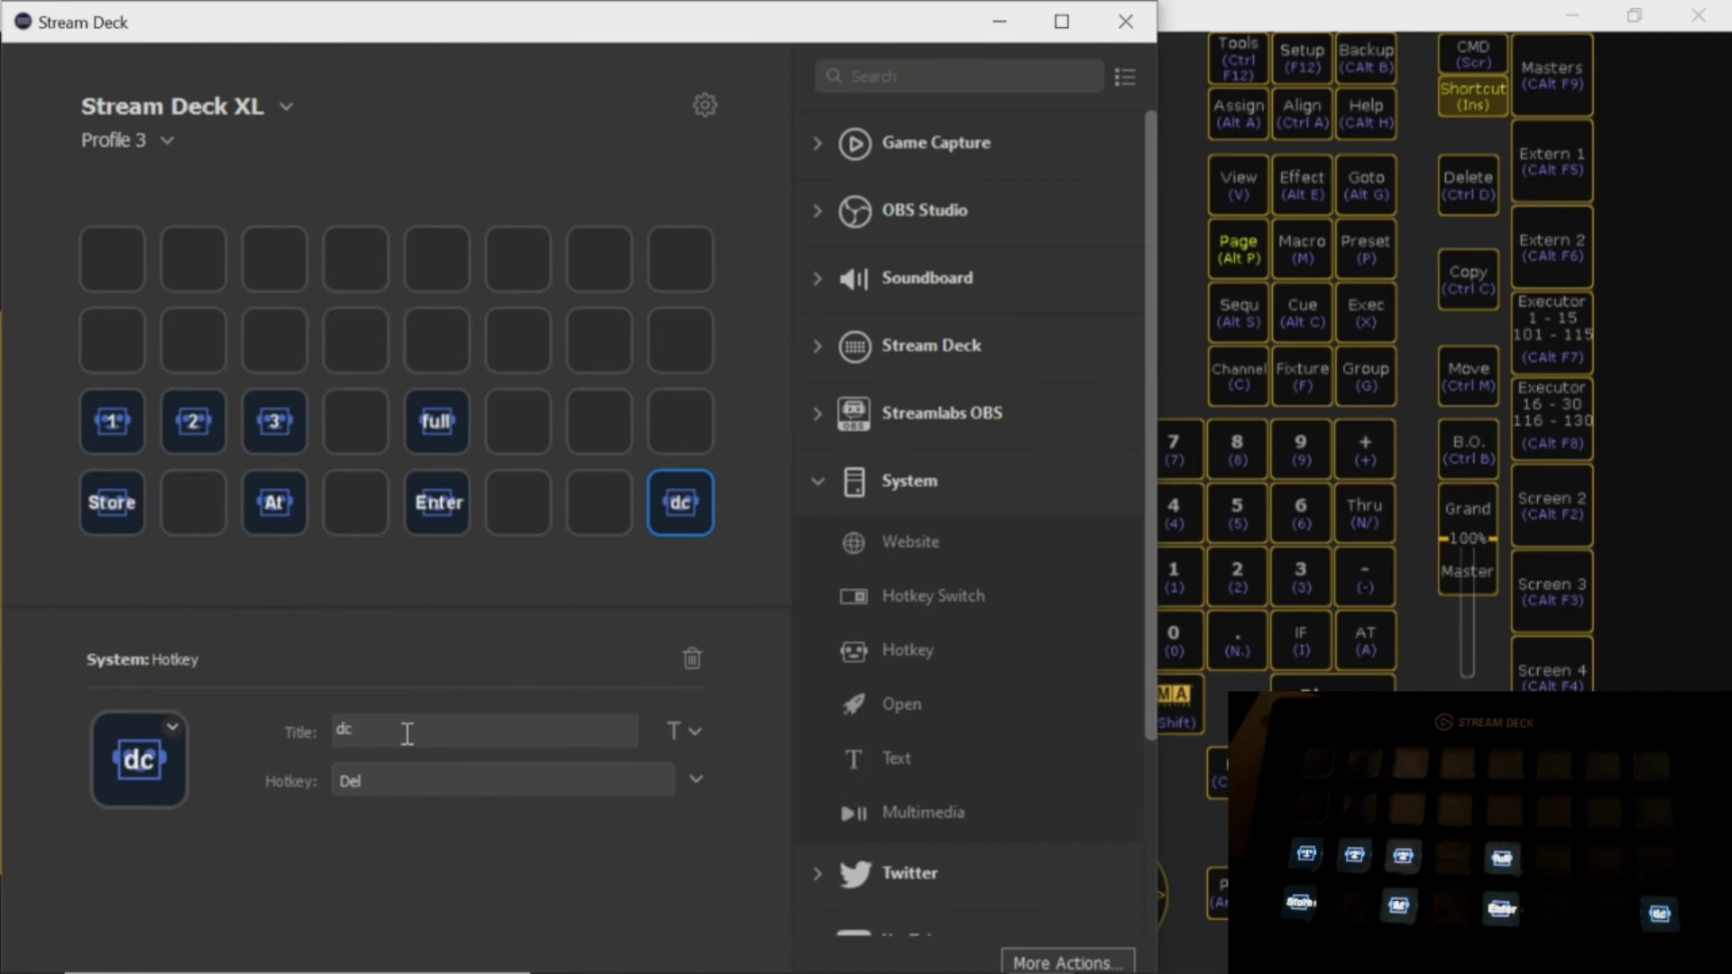
{"action": "key", "text": "BackSpace"}
{"action": "key", "text": "BackSpace"}
{"action": "type", "text": "clear"}
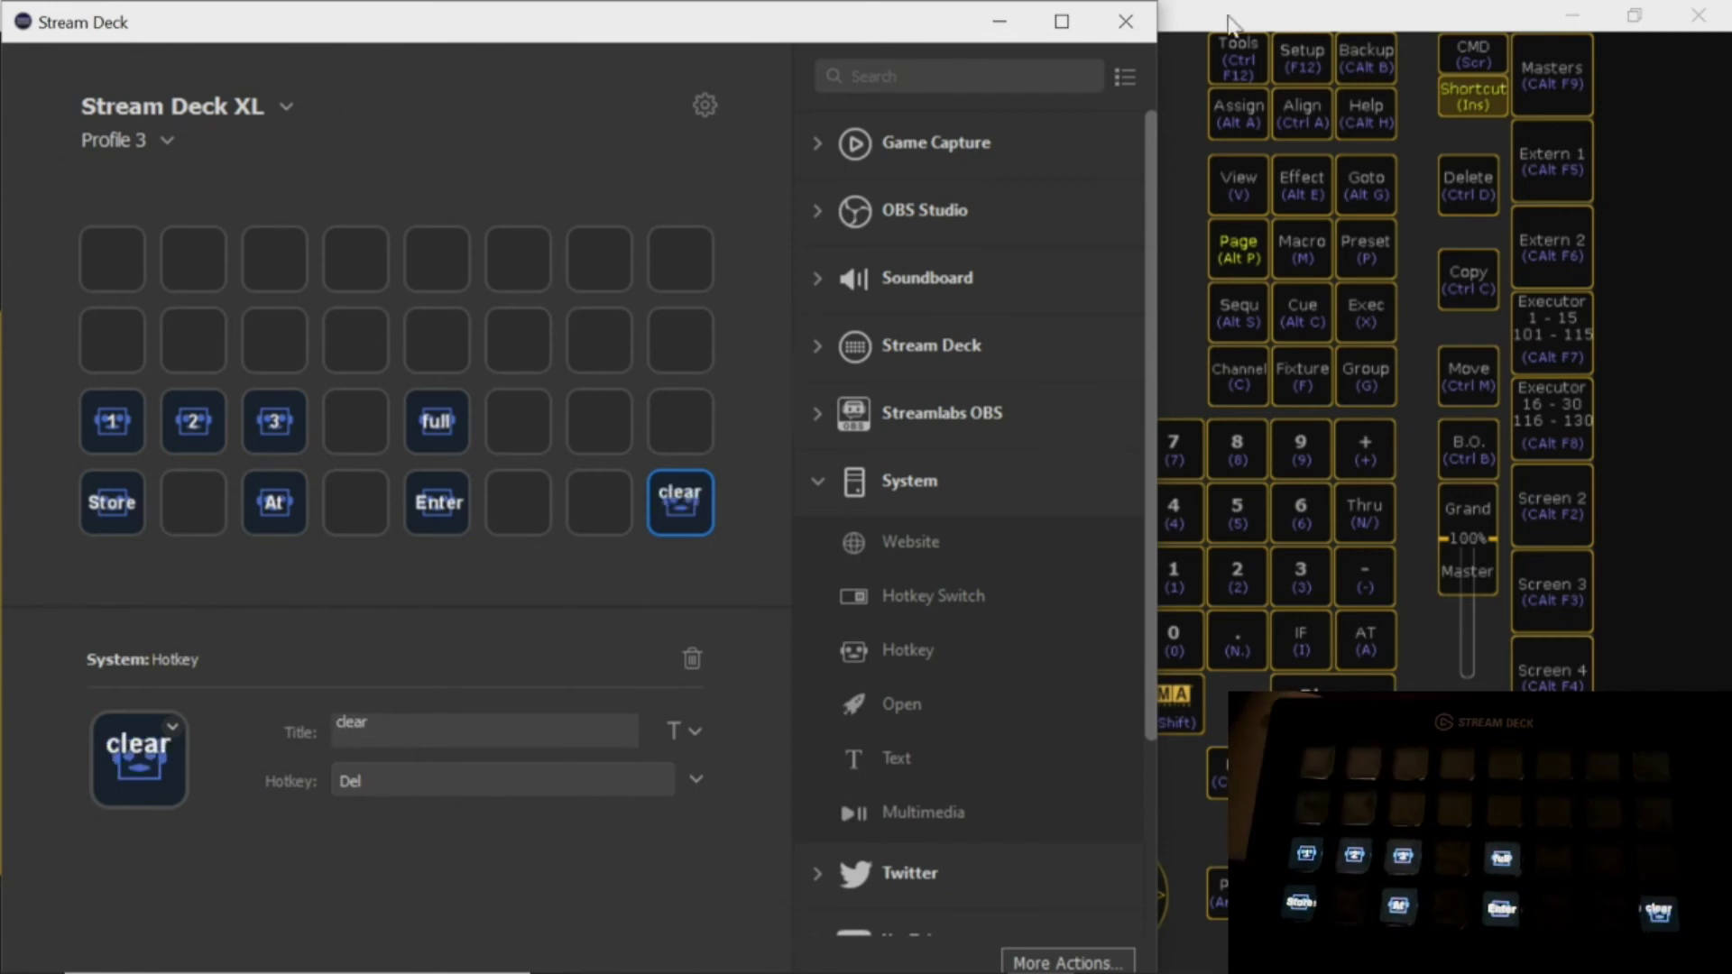
{"action": "left_click", "coordinate": [992, 28]}
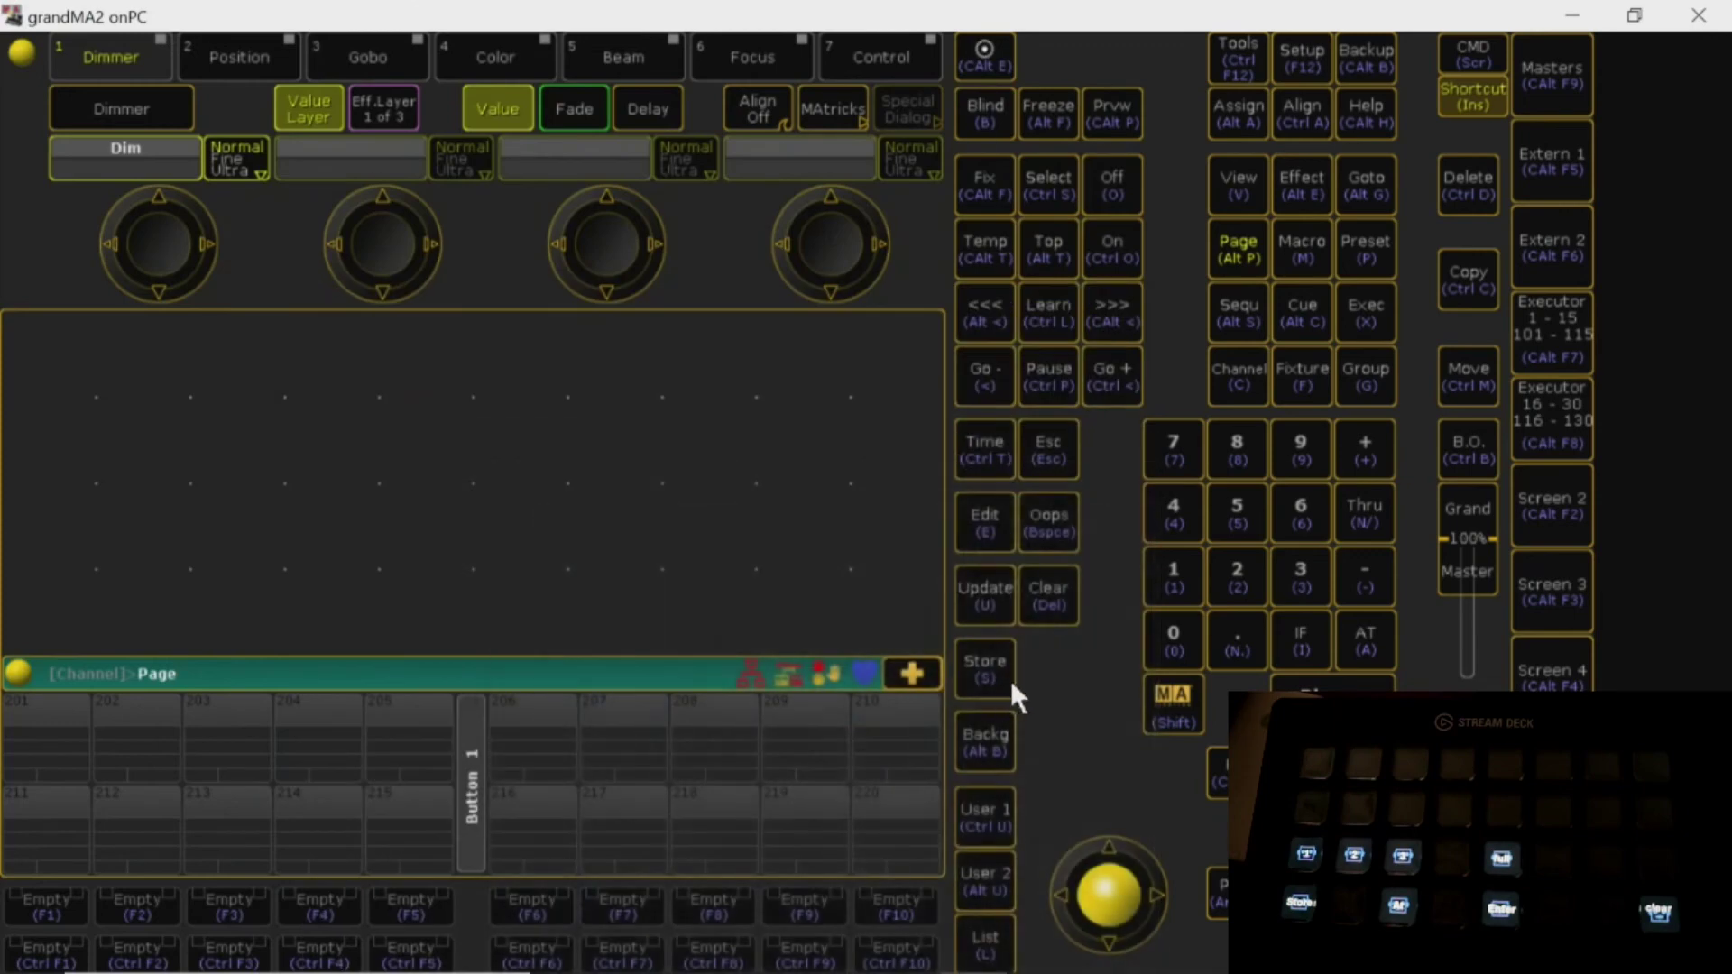
Clear the pending Page command and set a dimmer level on channel 21.
{"action": "left_click", "coordinate": [1044, 597]}
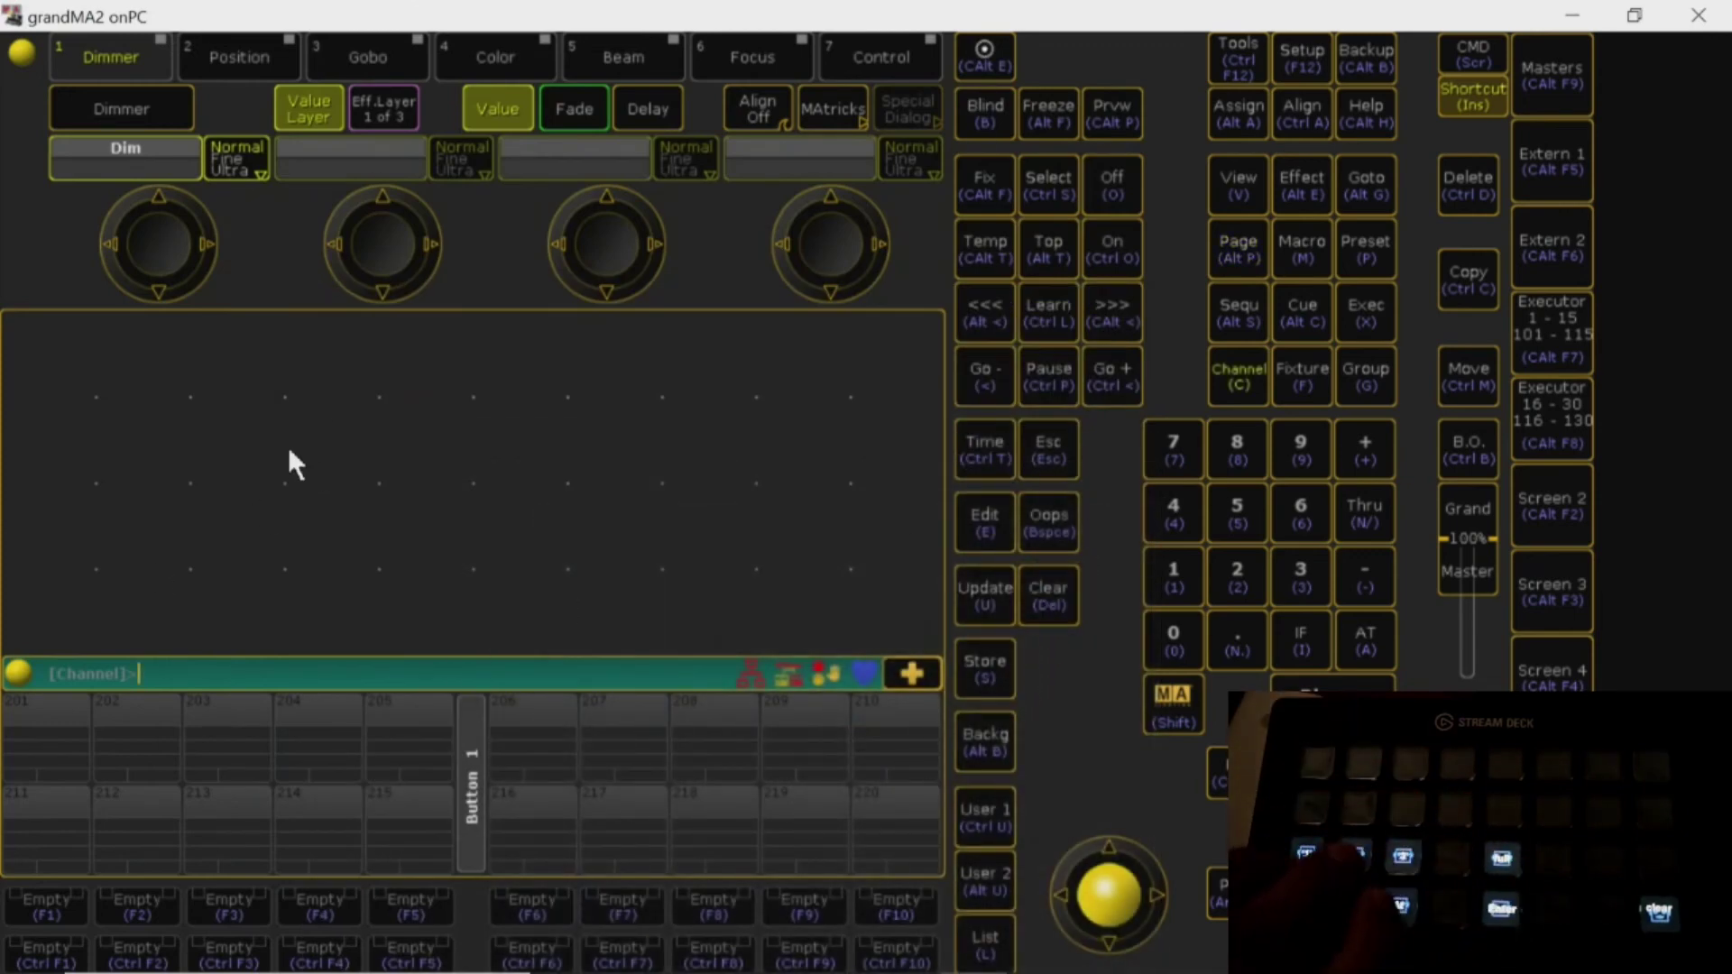
{"action": "key", "text": "c"}
{"action": "key", "text": "2"}
{"action": "key", "text": "1"}
{"action": "key", "text": "Return"}
{"action": "type", "text": "a50"}
{"action": "key", "text": "Return"}
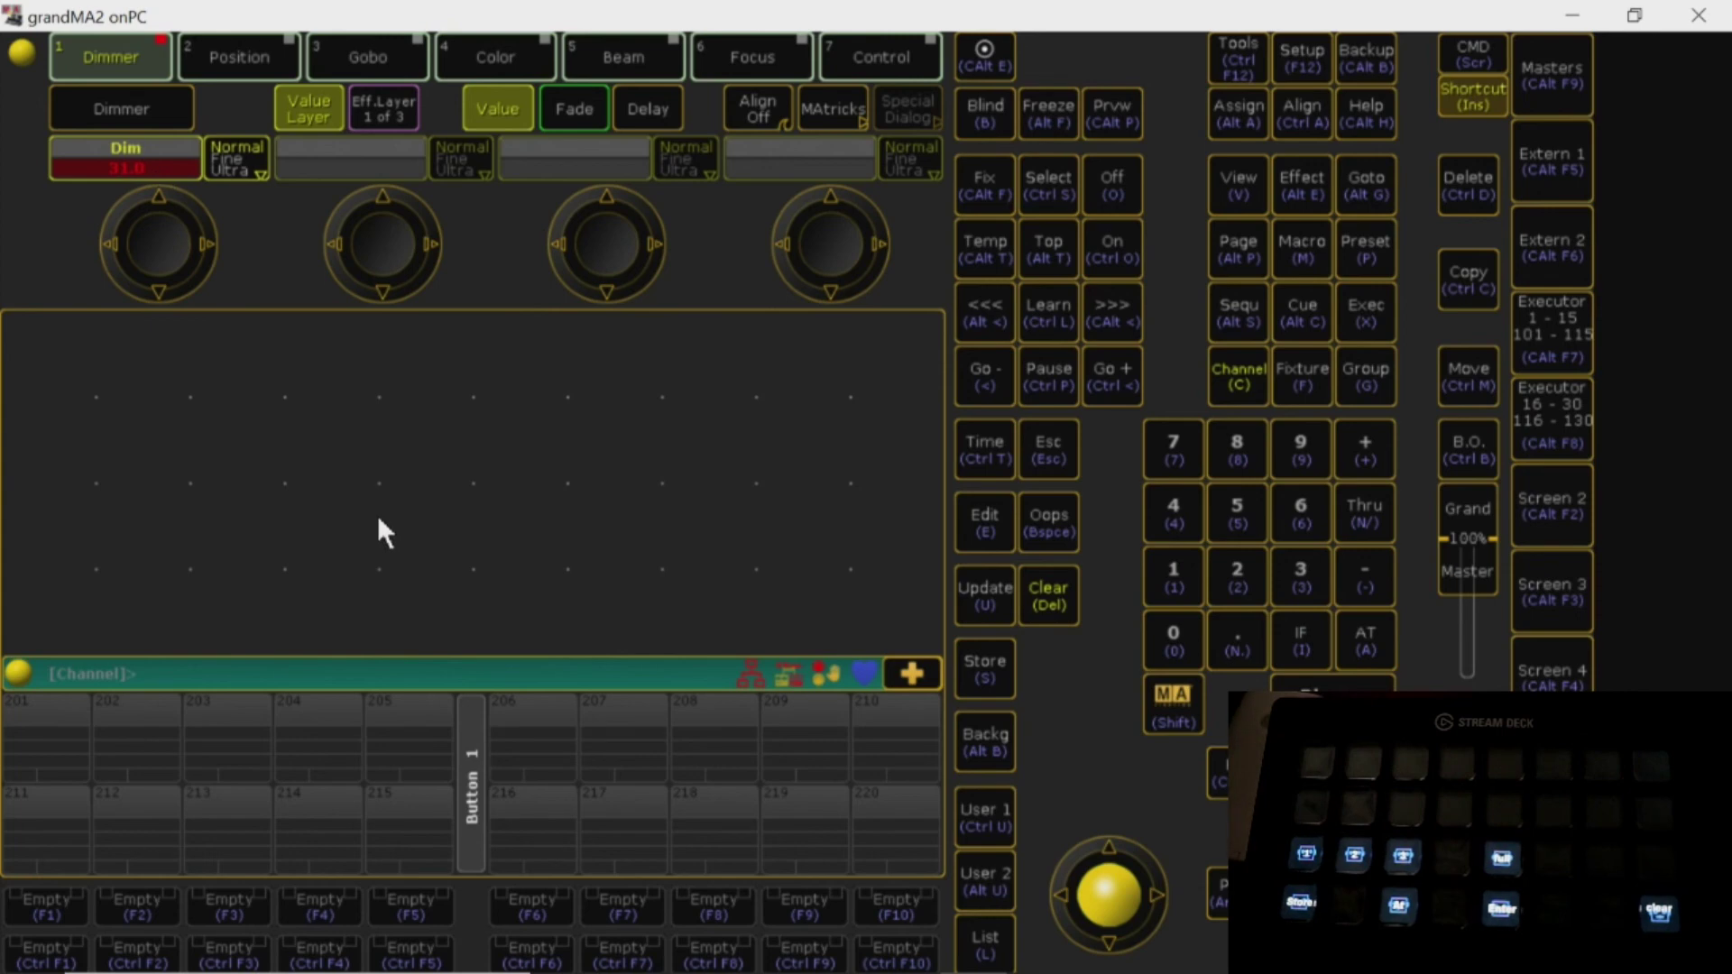
Clear the programmer, set channel 32's dimmer to 12, and start a Store.
{"action": "key", "text": "Delete"}
{"action": "key", "text": "Delete"}
{"action": "type", "text": "c32"}
{"action": "key", "text": "Return"}
{"action": "type", "text": "a12"}
{"action": "key", "text": "Return"}
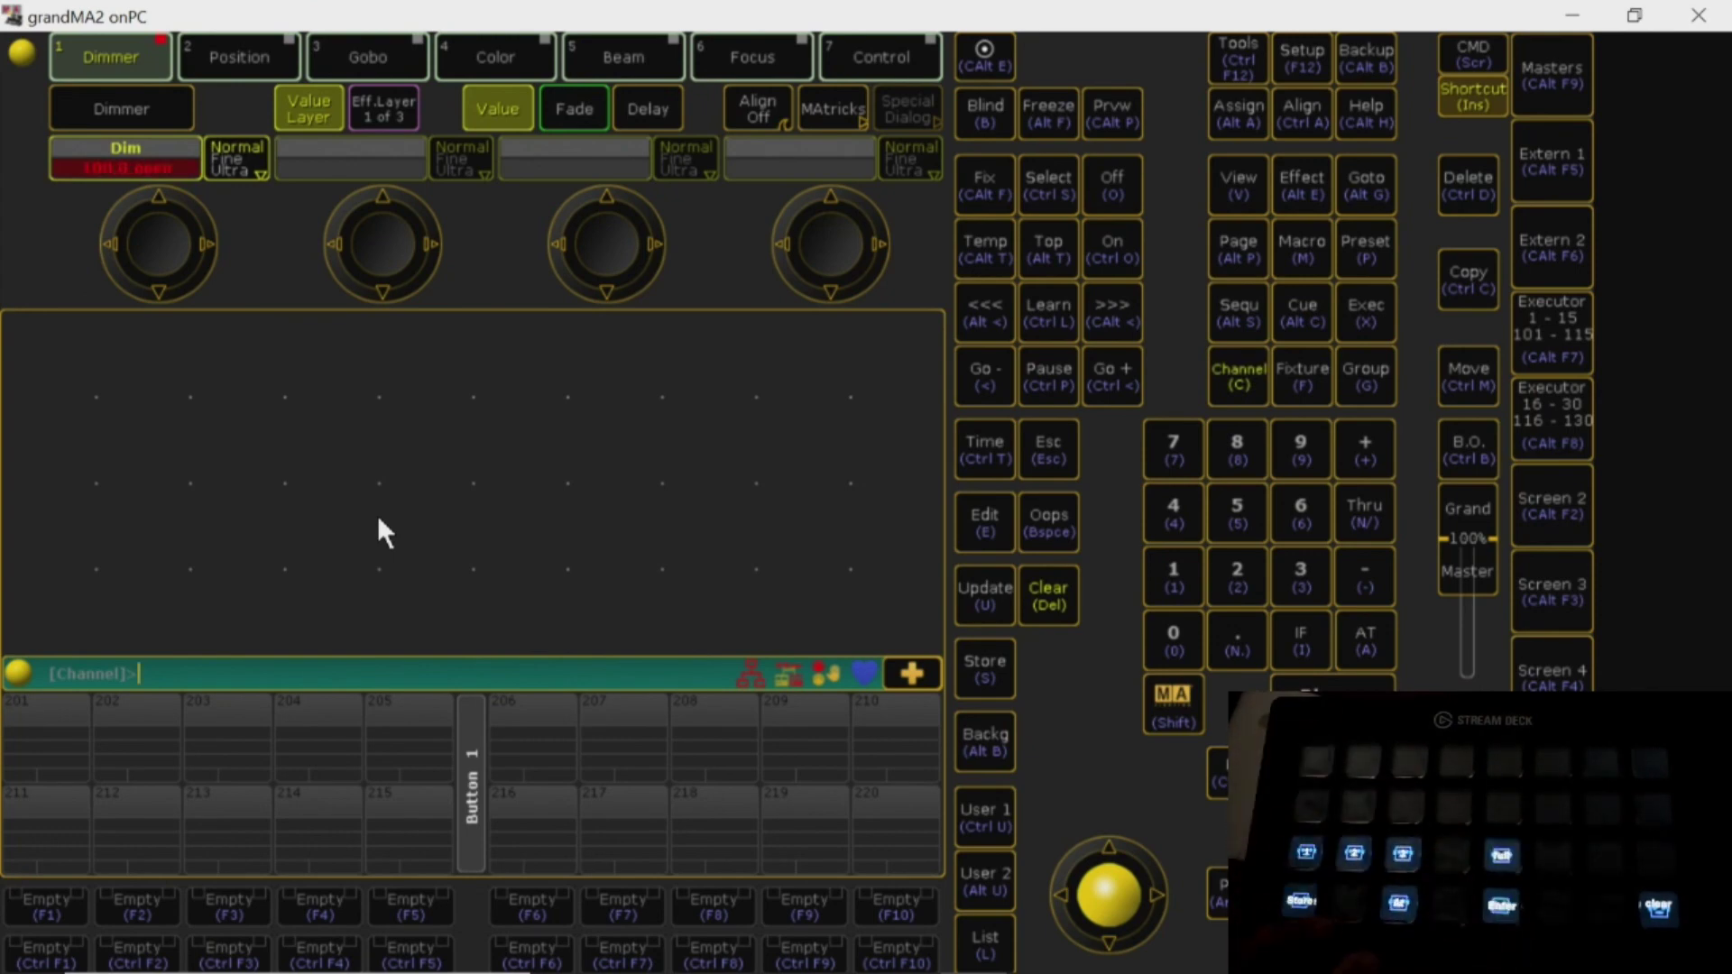
{"action": "key", "text": "s"}
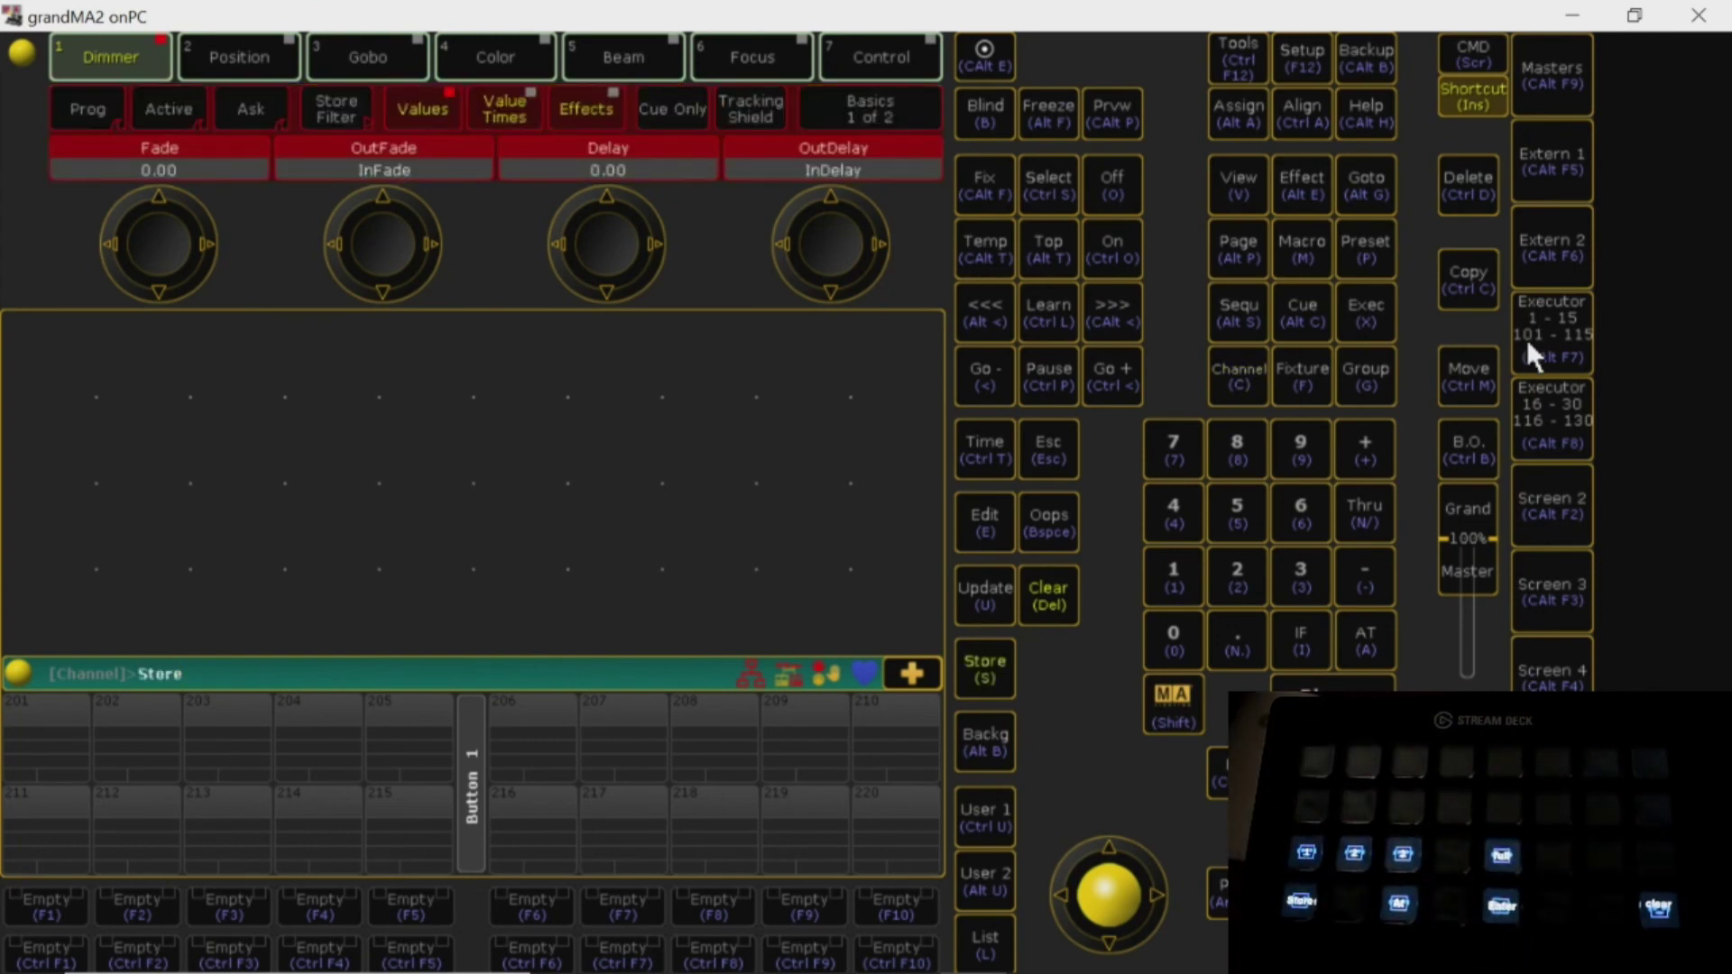
{"action": "left_click", "coordinate": [1529, 345]}
Store the cue onto executor 1 and run it with Go.
{"action": "left_click", "coordinate": [20, 226]}
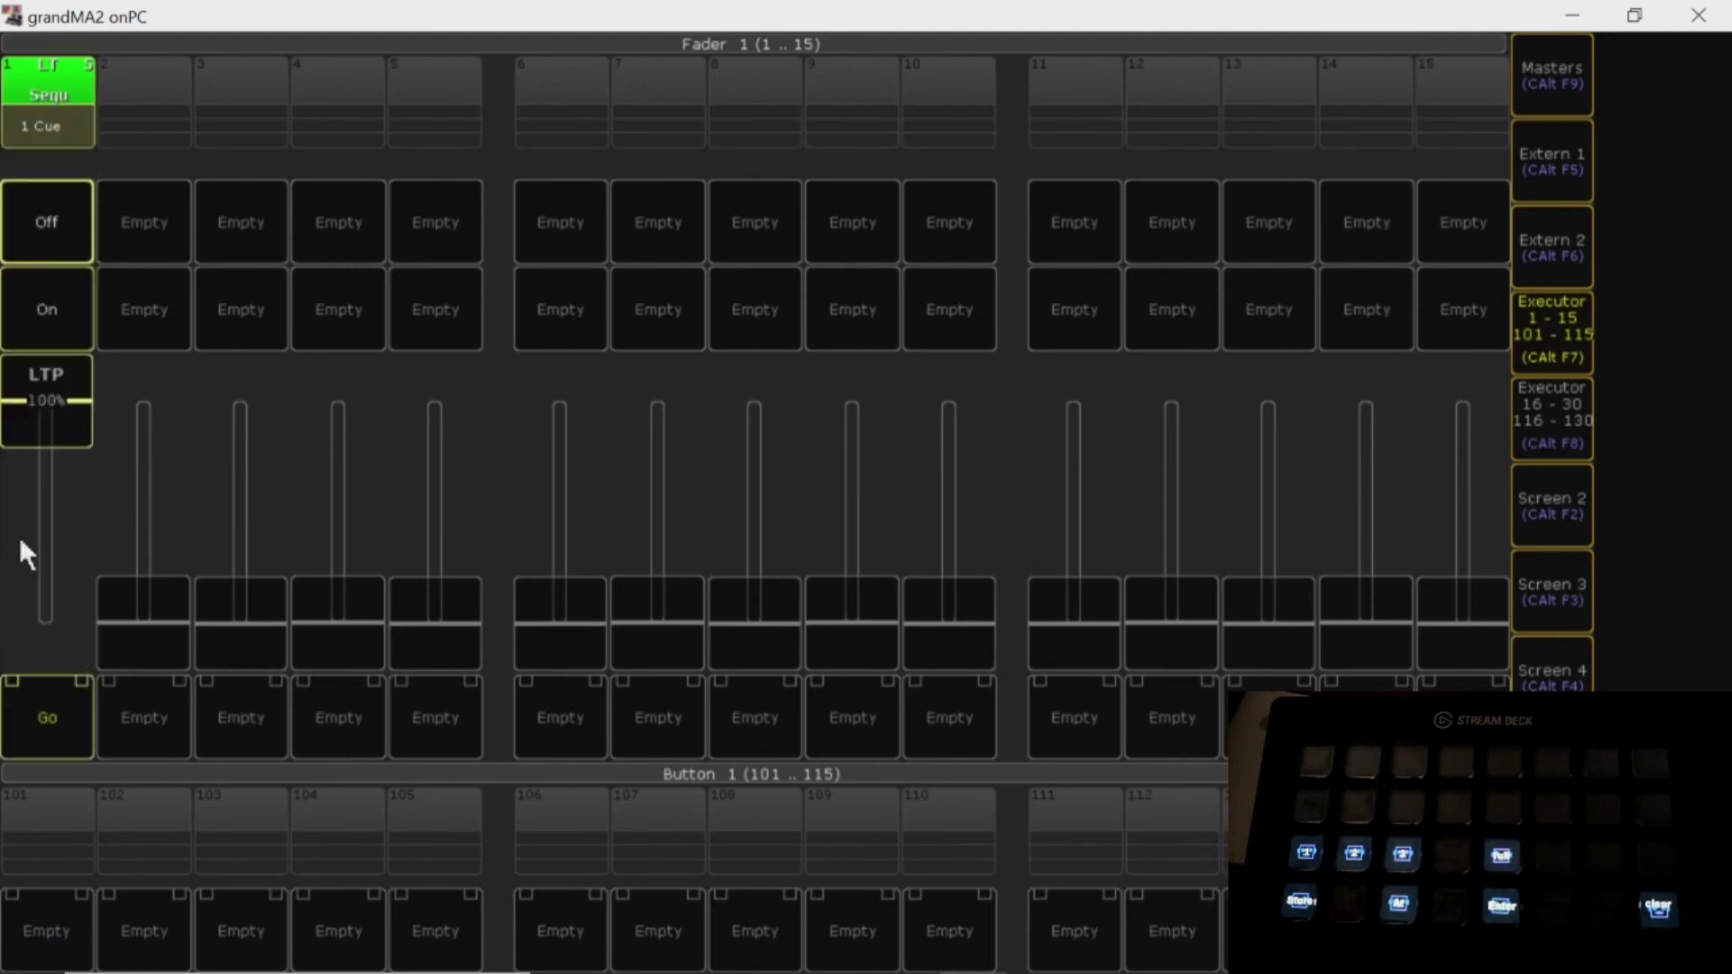
{"action": "left_click", "coordinate": [23, 136]}
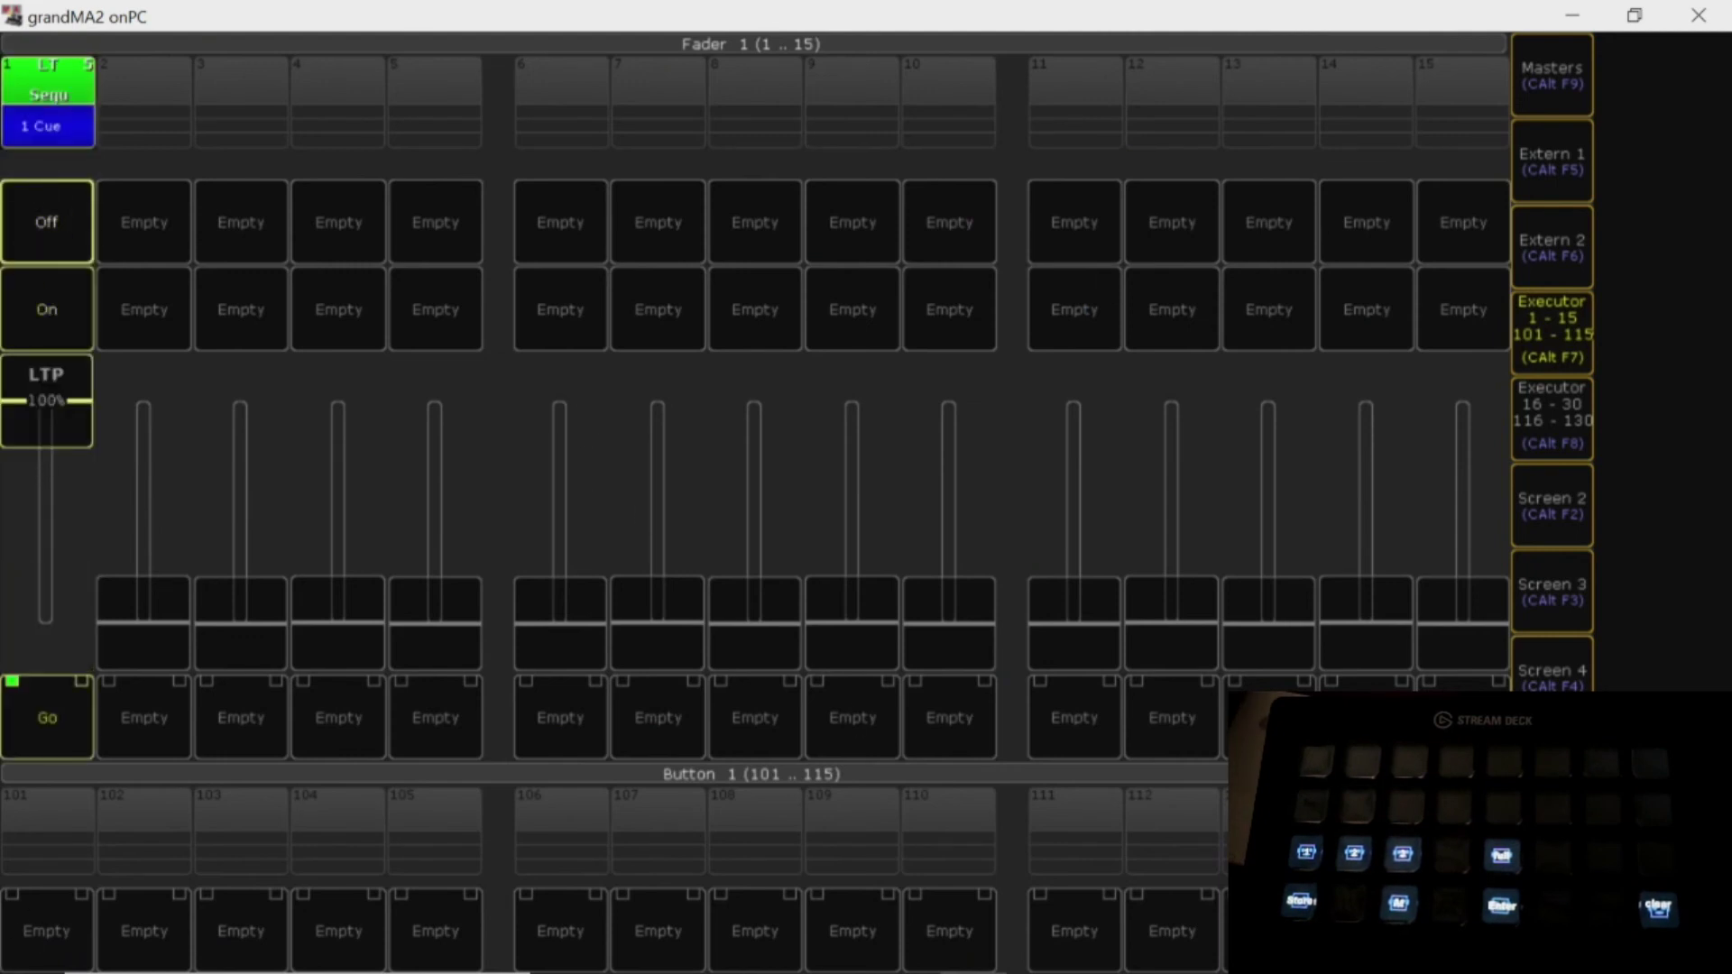